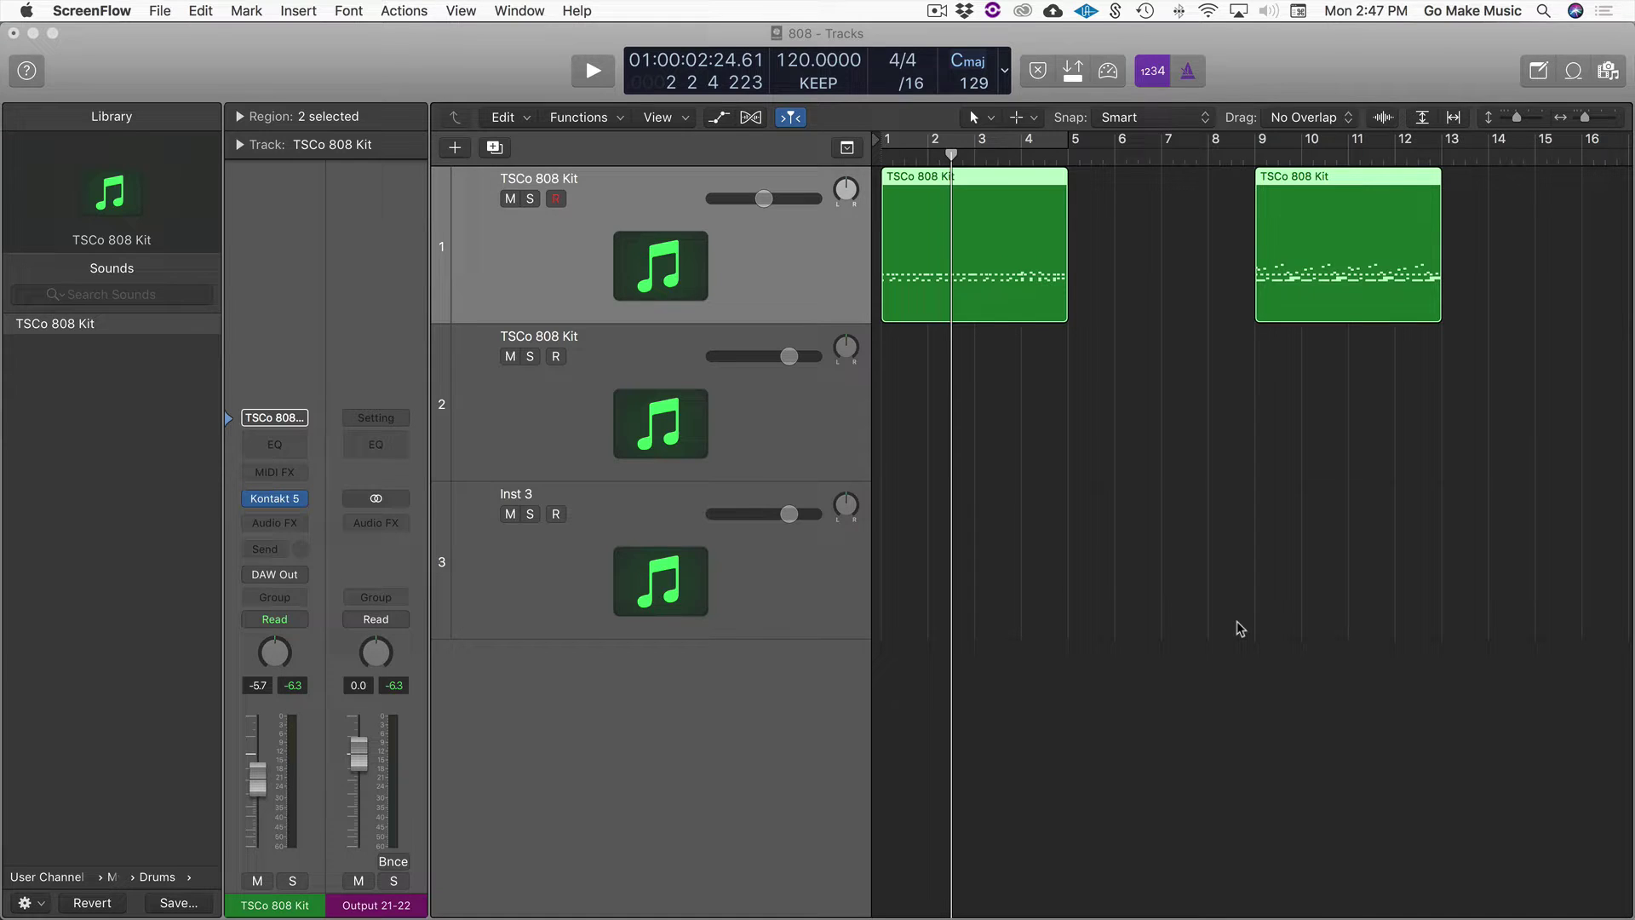
Open Kontakt on Inst 3 and browse TSCo Preservation Series 808 > 00 Presets > 01 Kontakt > 01 Multi > 01 Round Robin
left_click(803, 560)
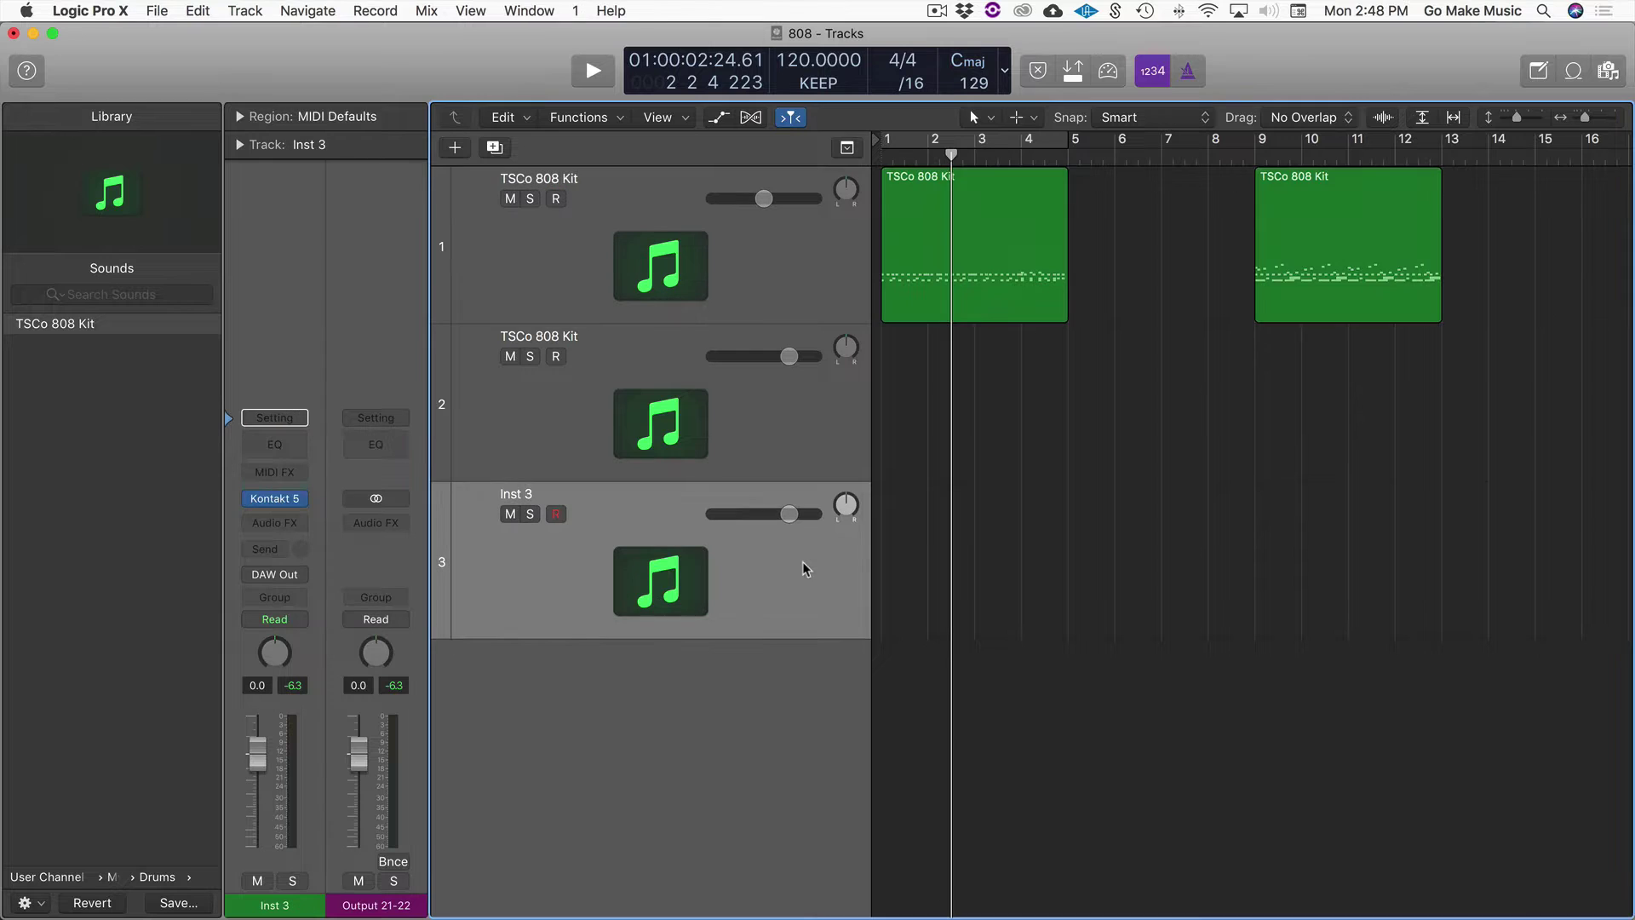
left_click(275, 504)
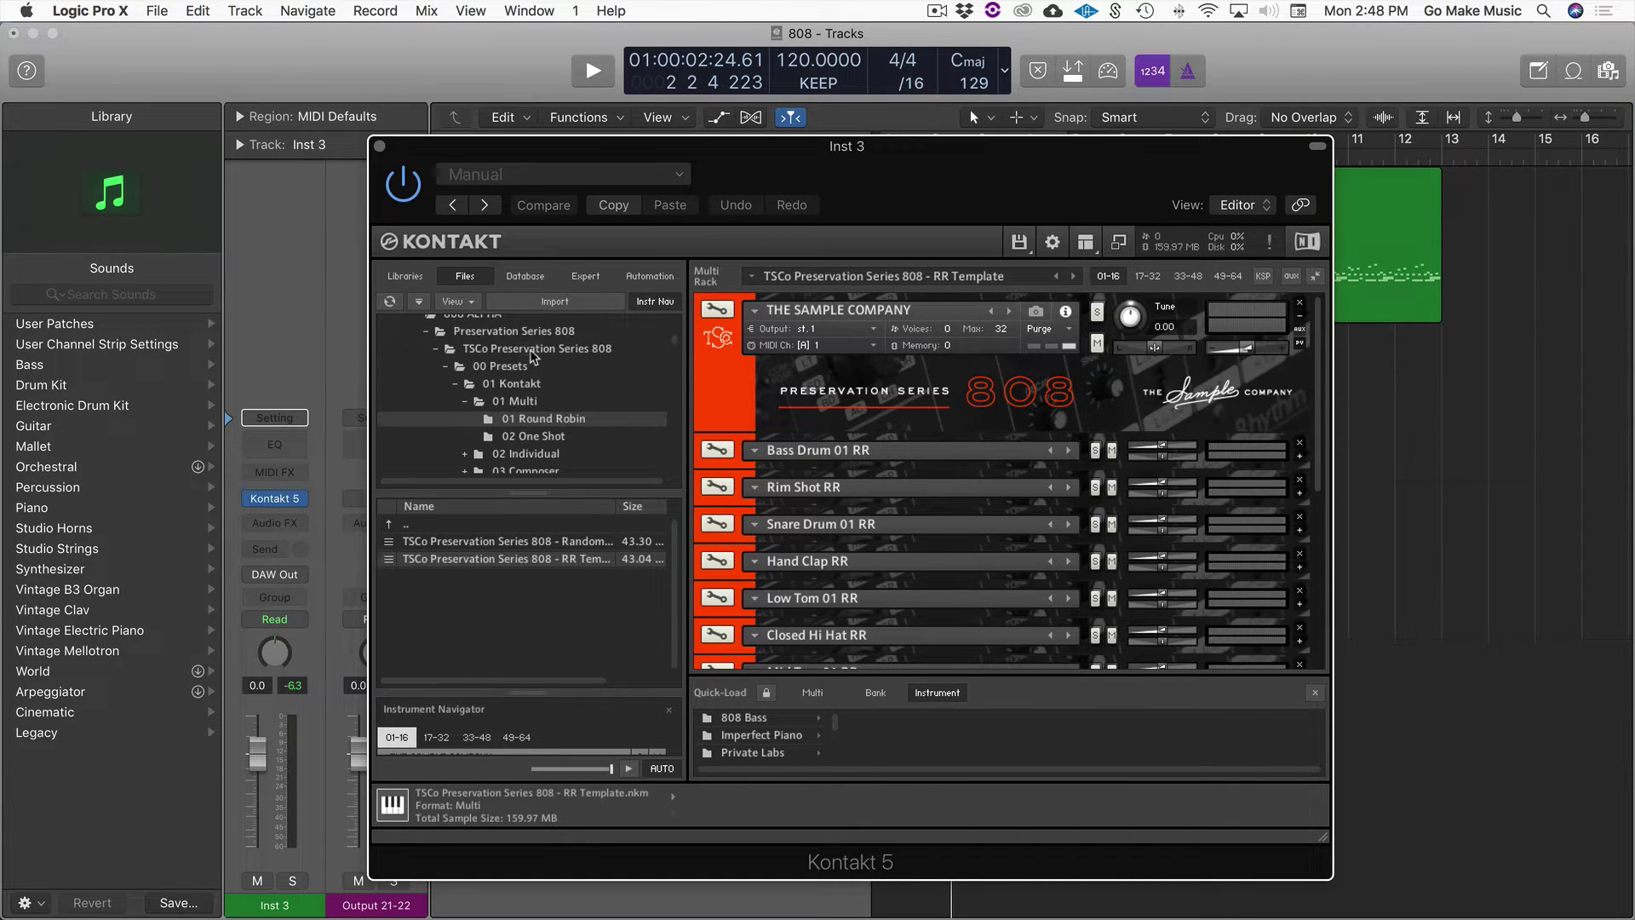
left_click(535, 349)
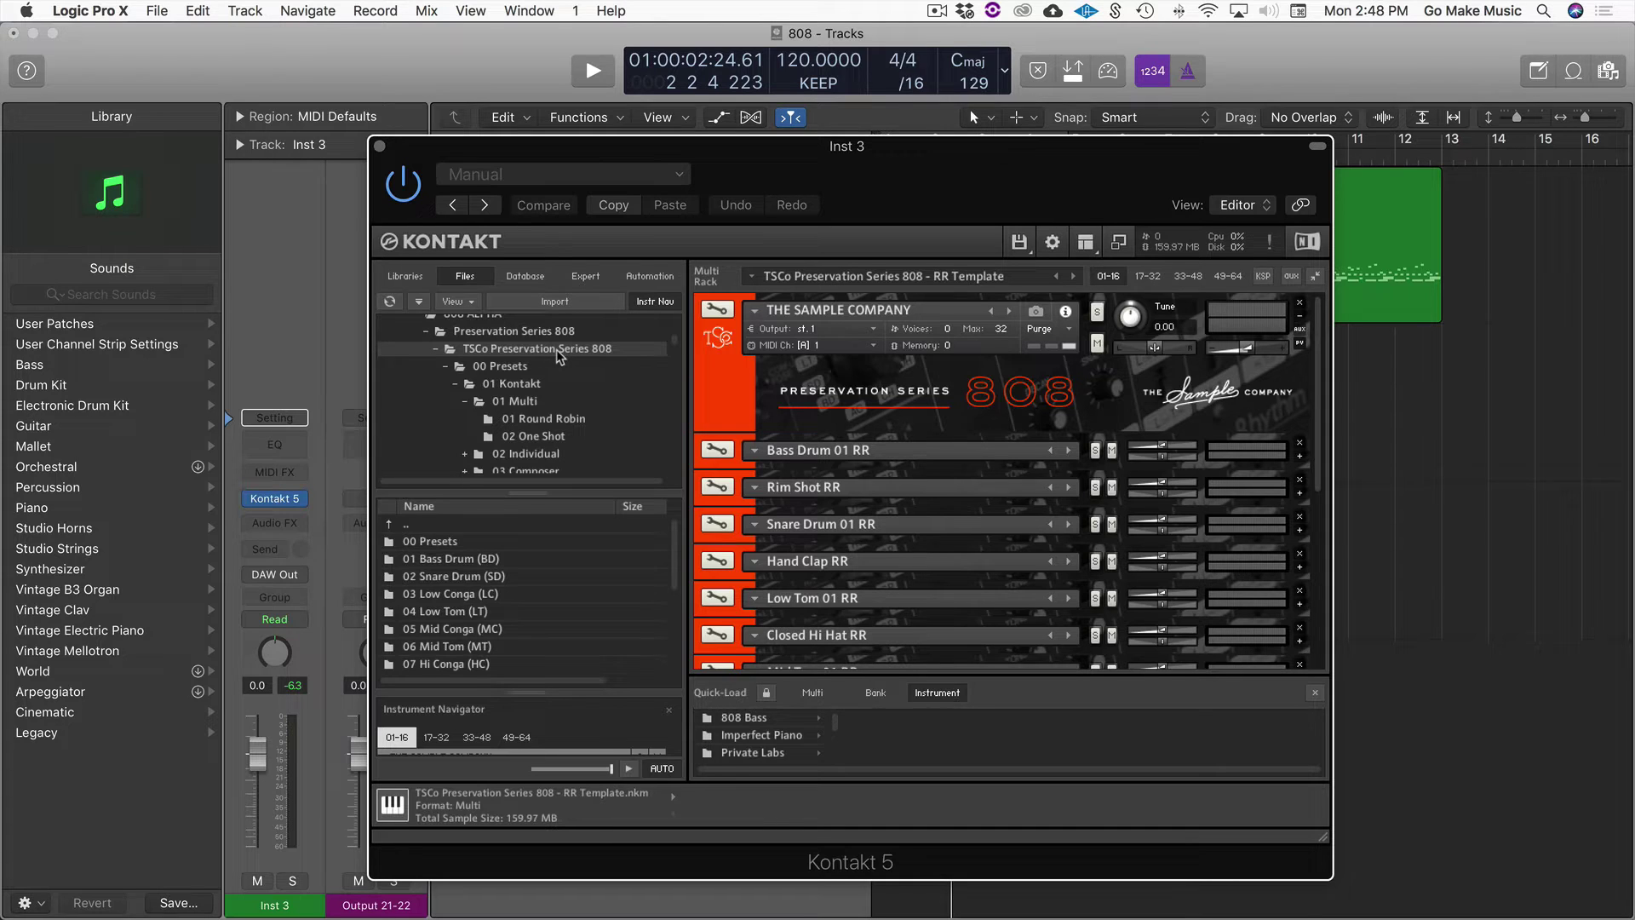
left_click(506, 368)
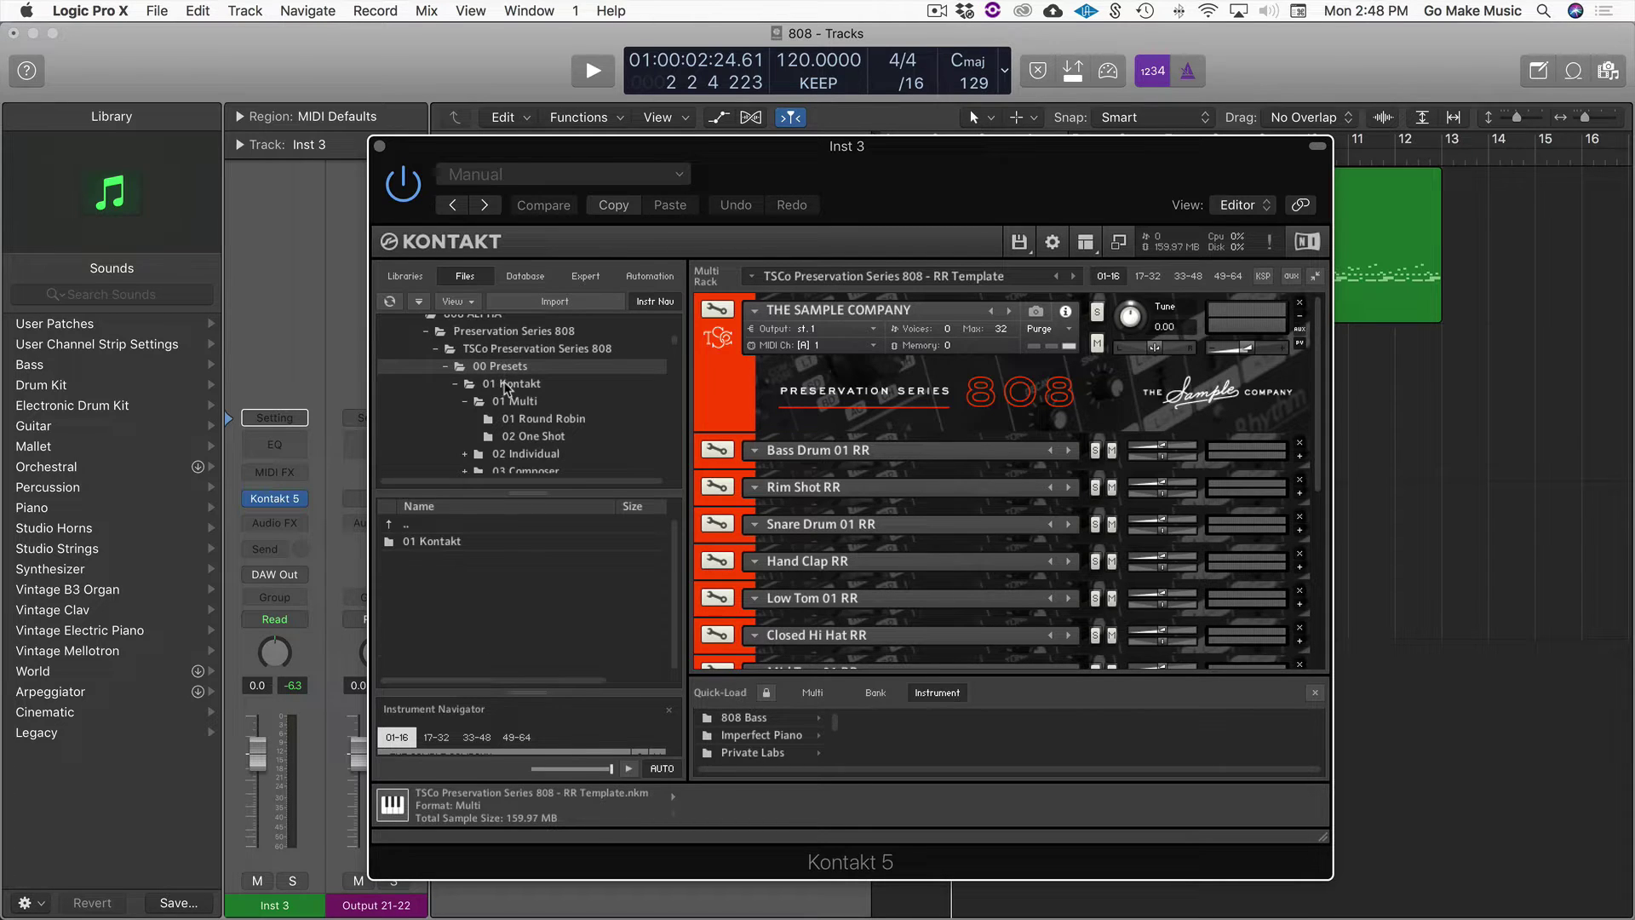
left_click(509, 386)
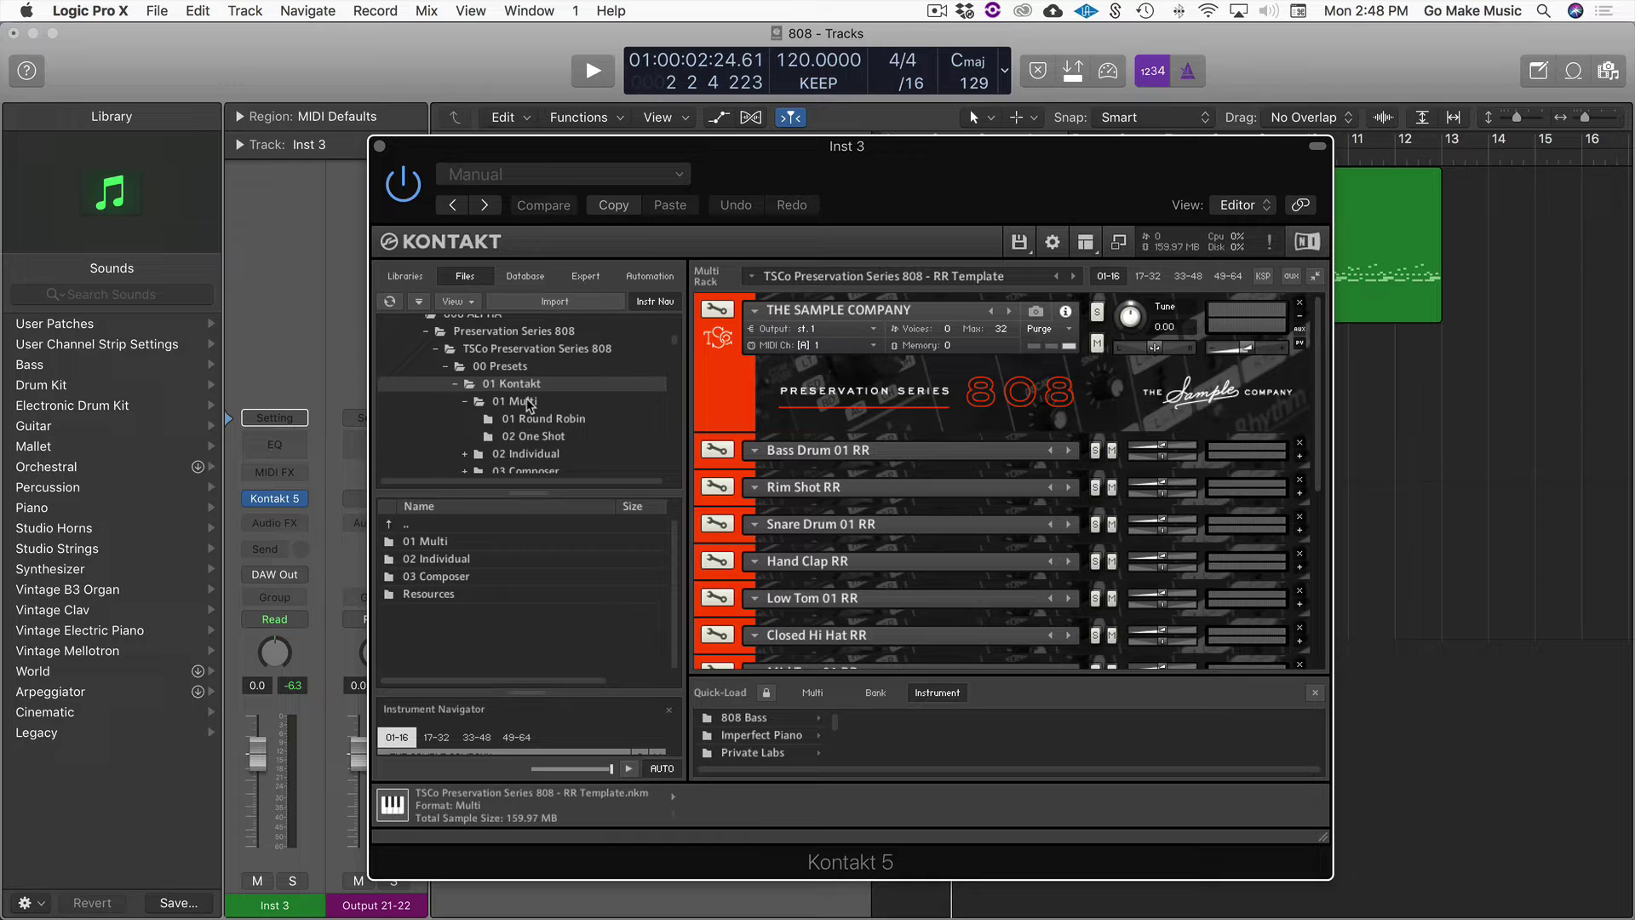
left_click(528, 402)
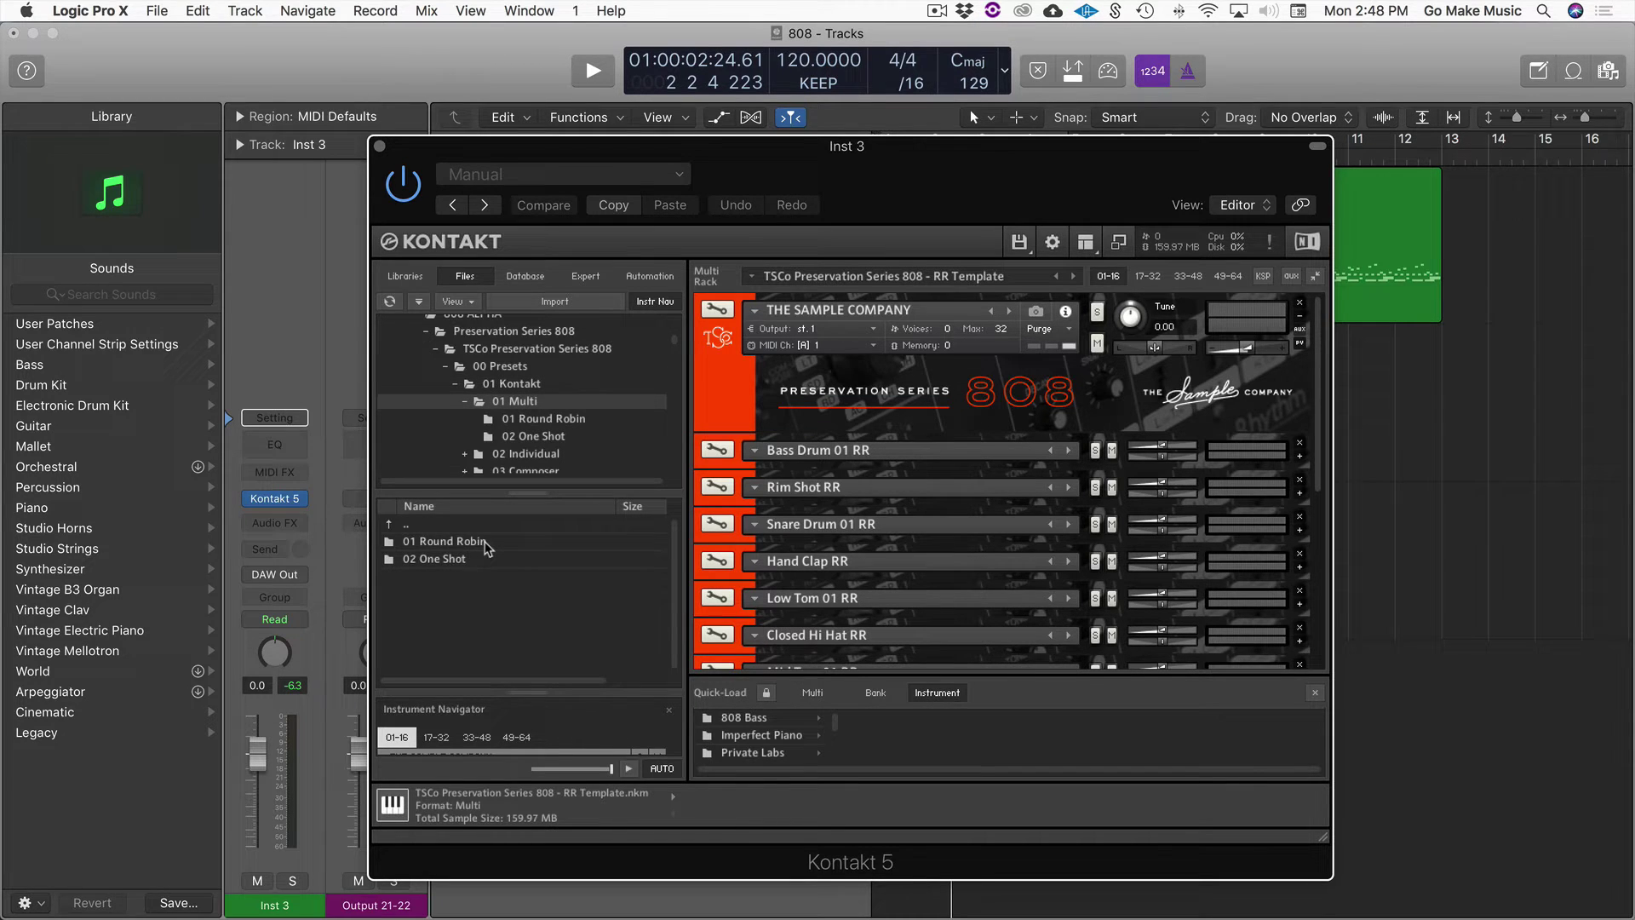
left_click(487, 548)
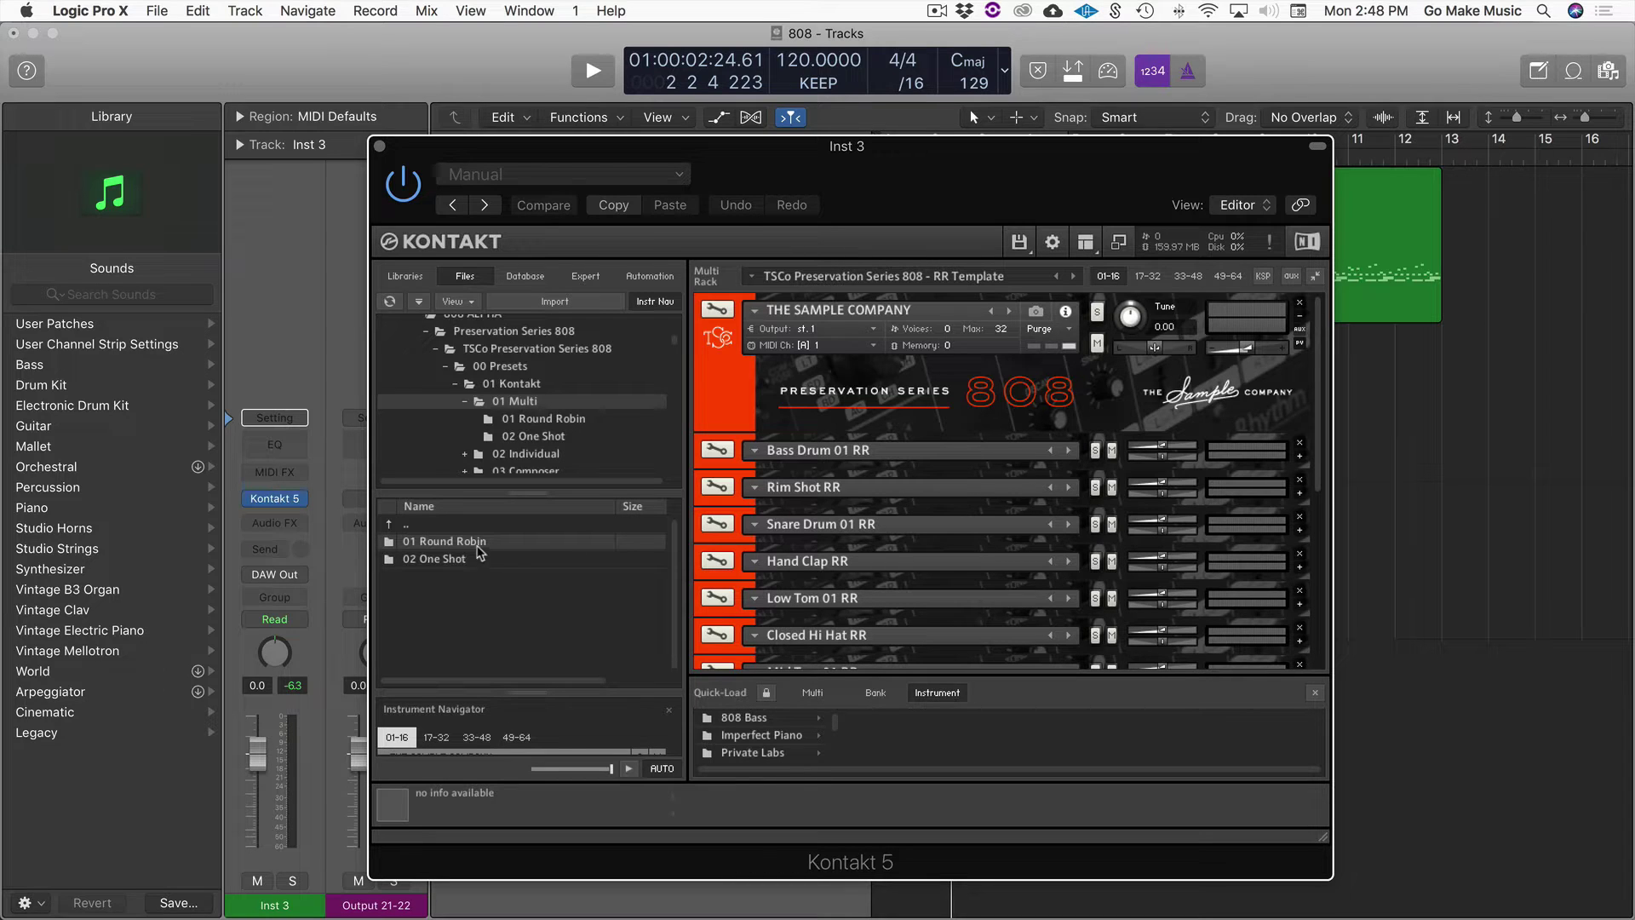
Scroll through the Kontakt multi rack to review the loaded 808 drum instruments
scroll(1068, 521, "down", 3)
scroll(1068, 523, "up", 3)
scroll(925, 389, "down", 2)
scroll(925, 388, "down", 3)
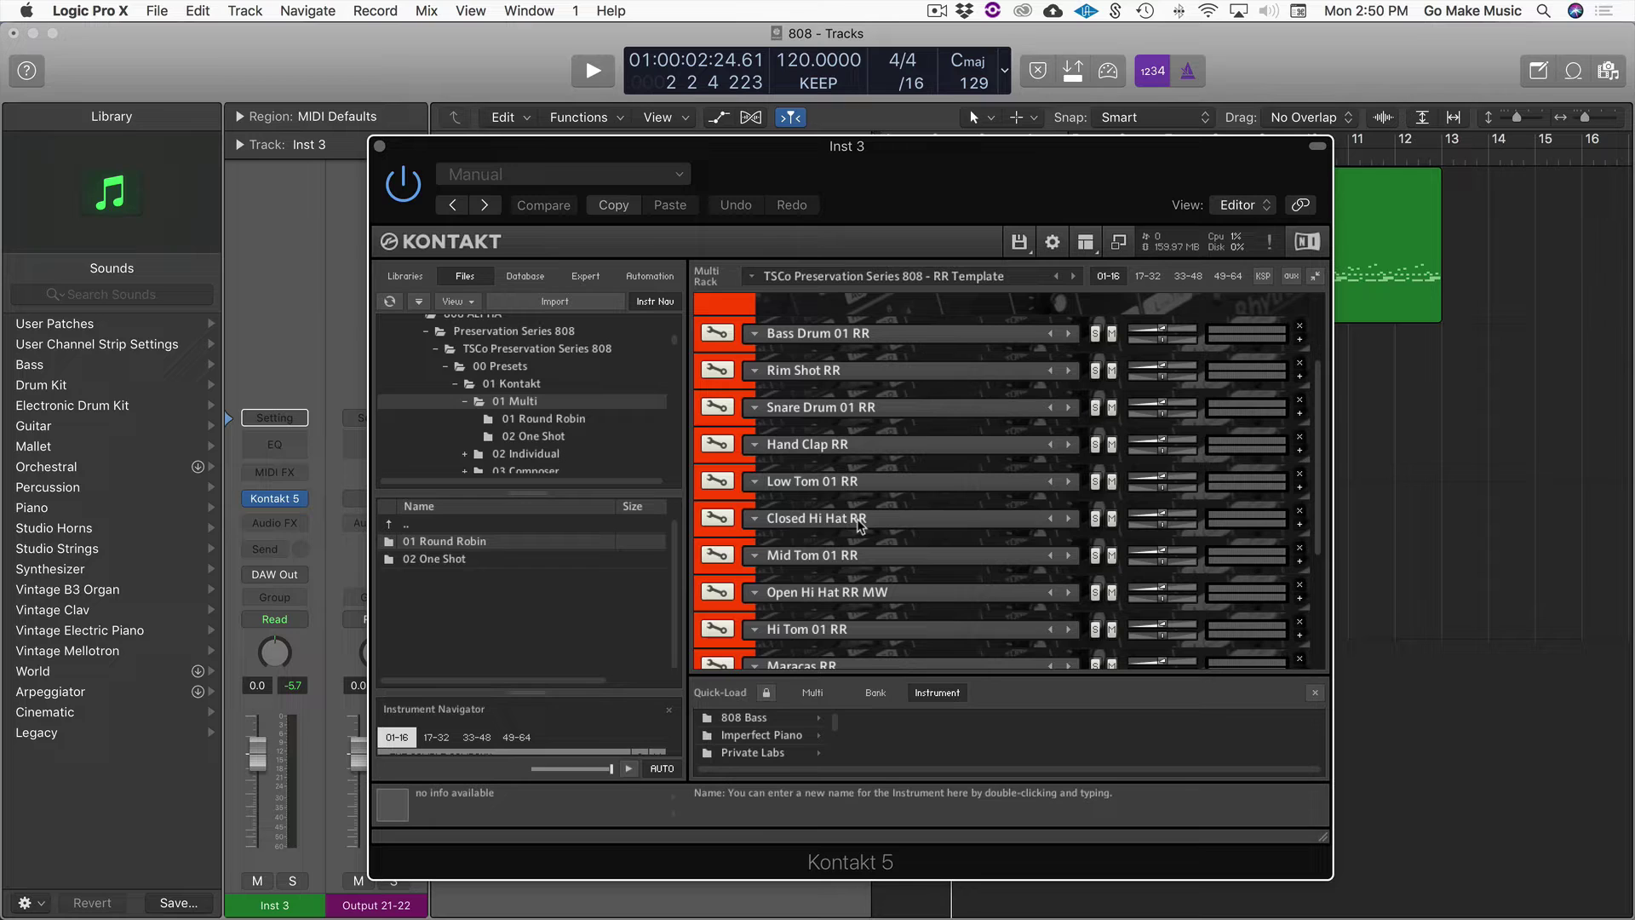
left_click(380, 147)
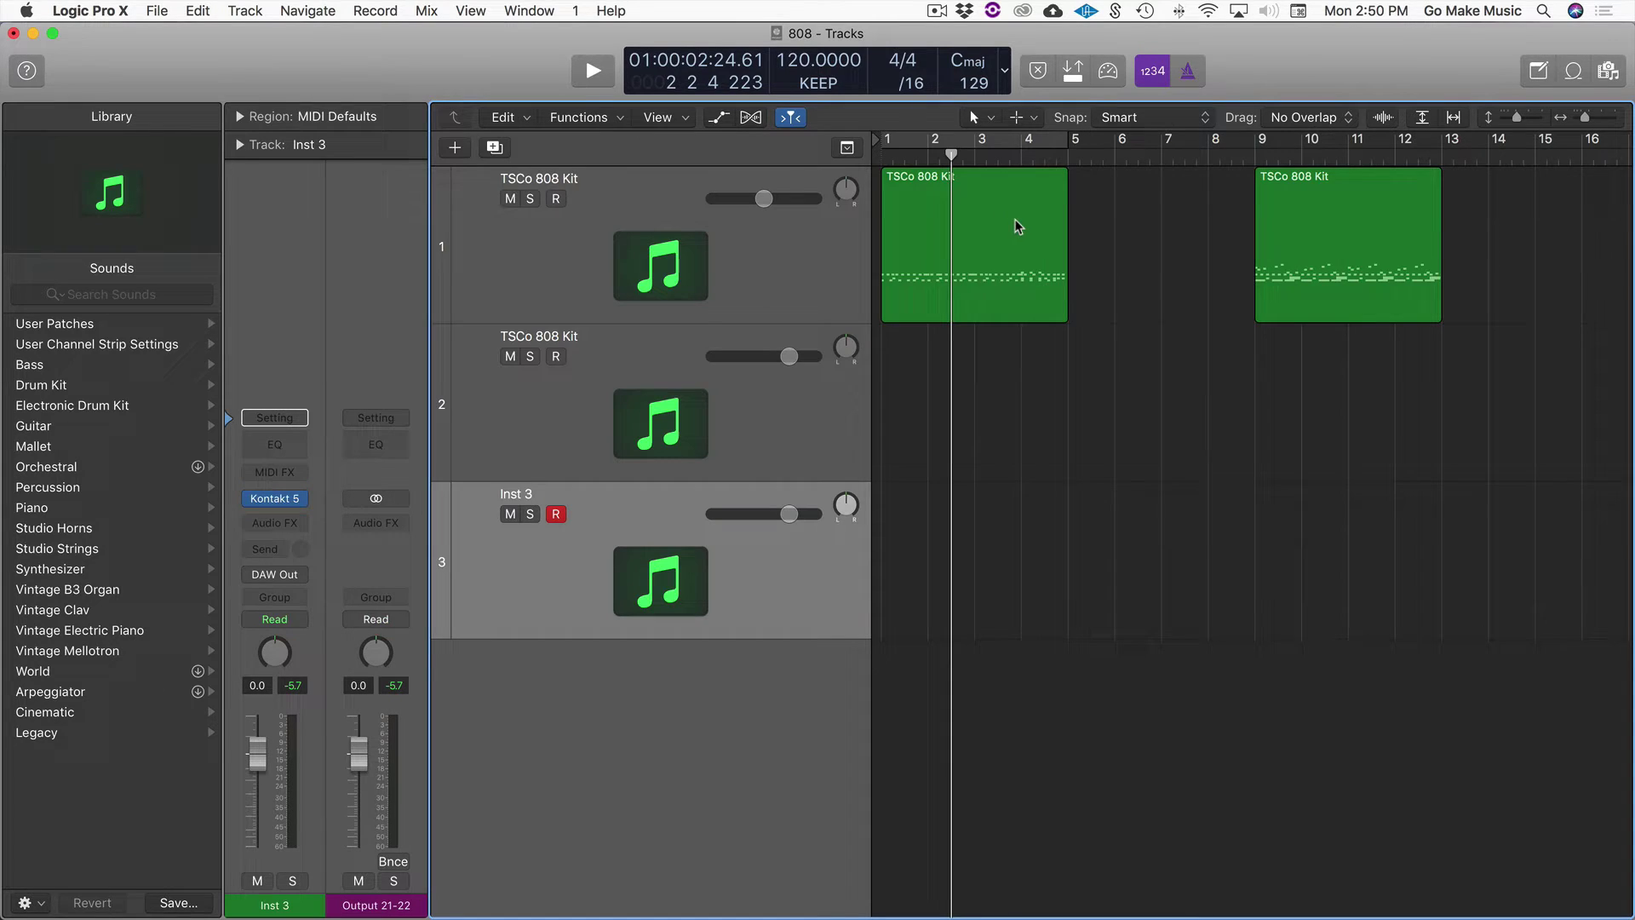
left_click(993, 209)
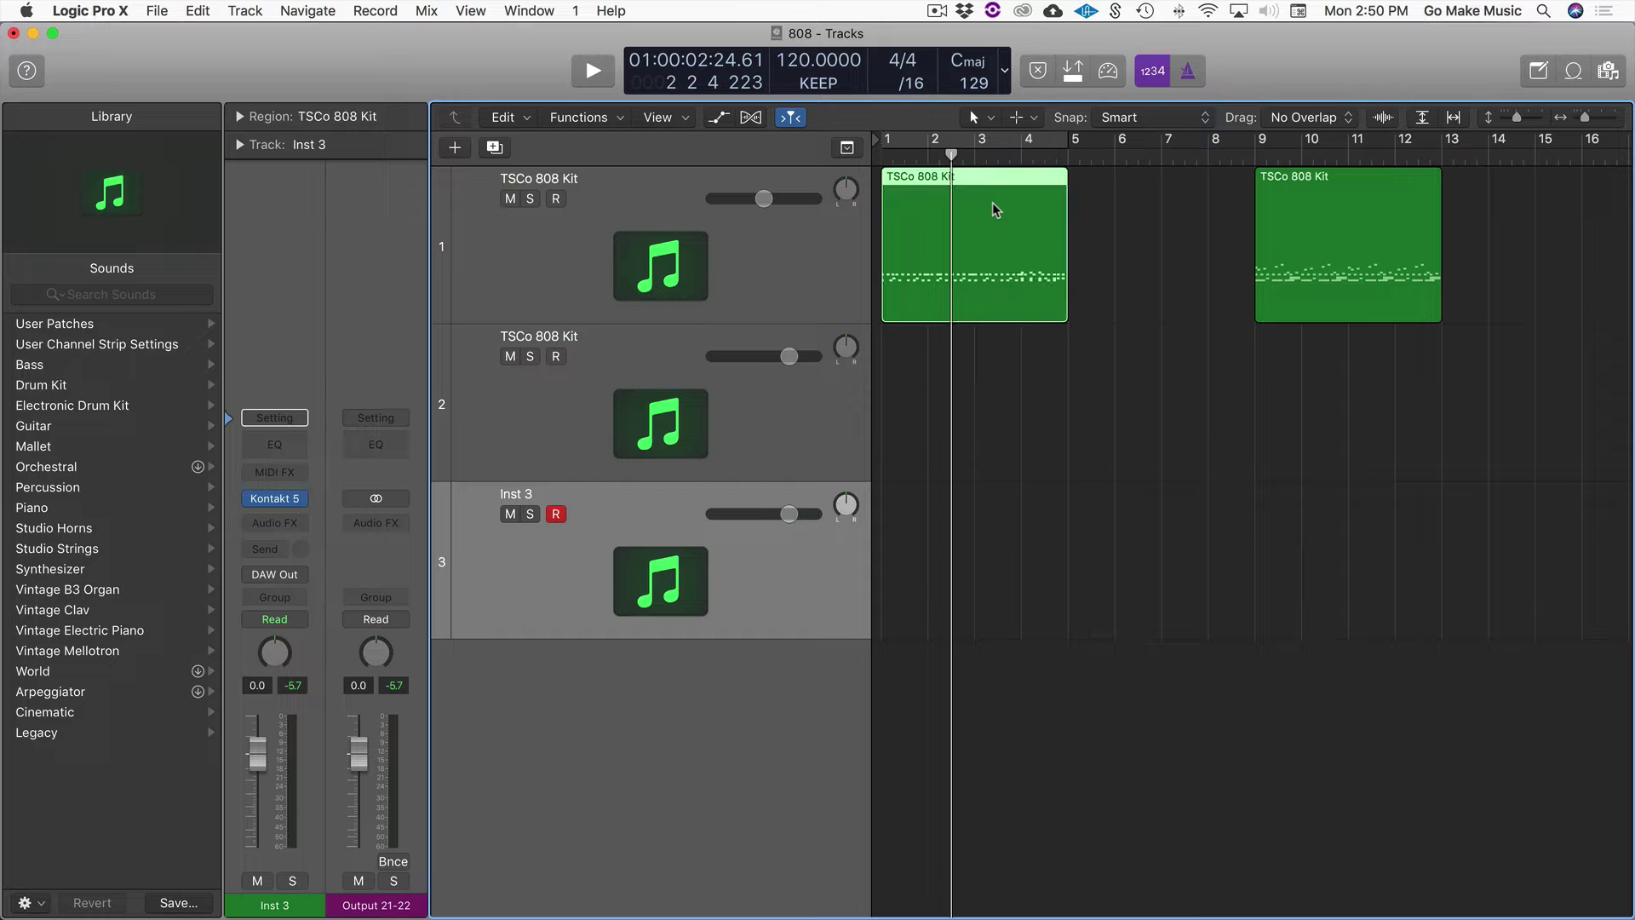
double_click(994, 202)
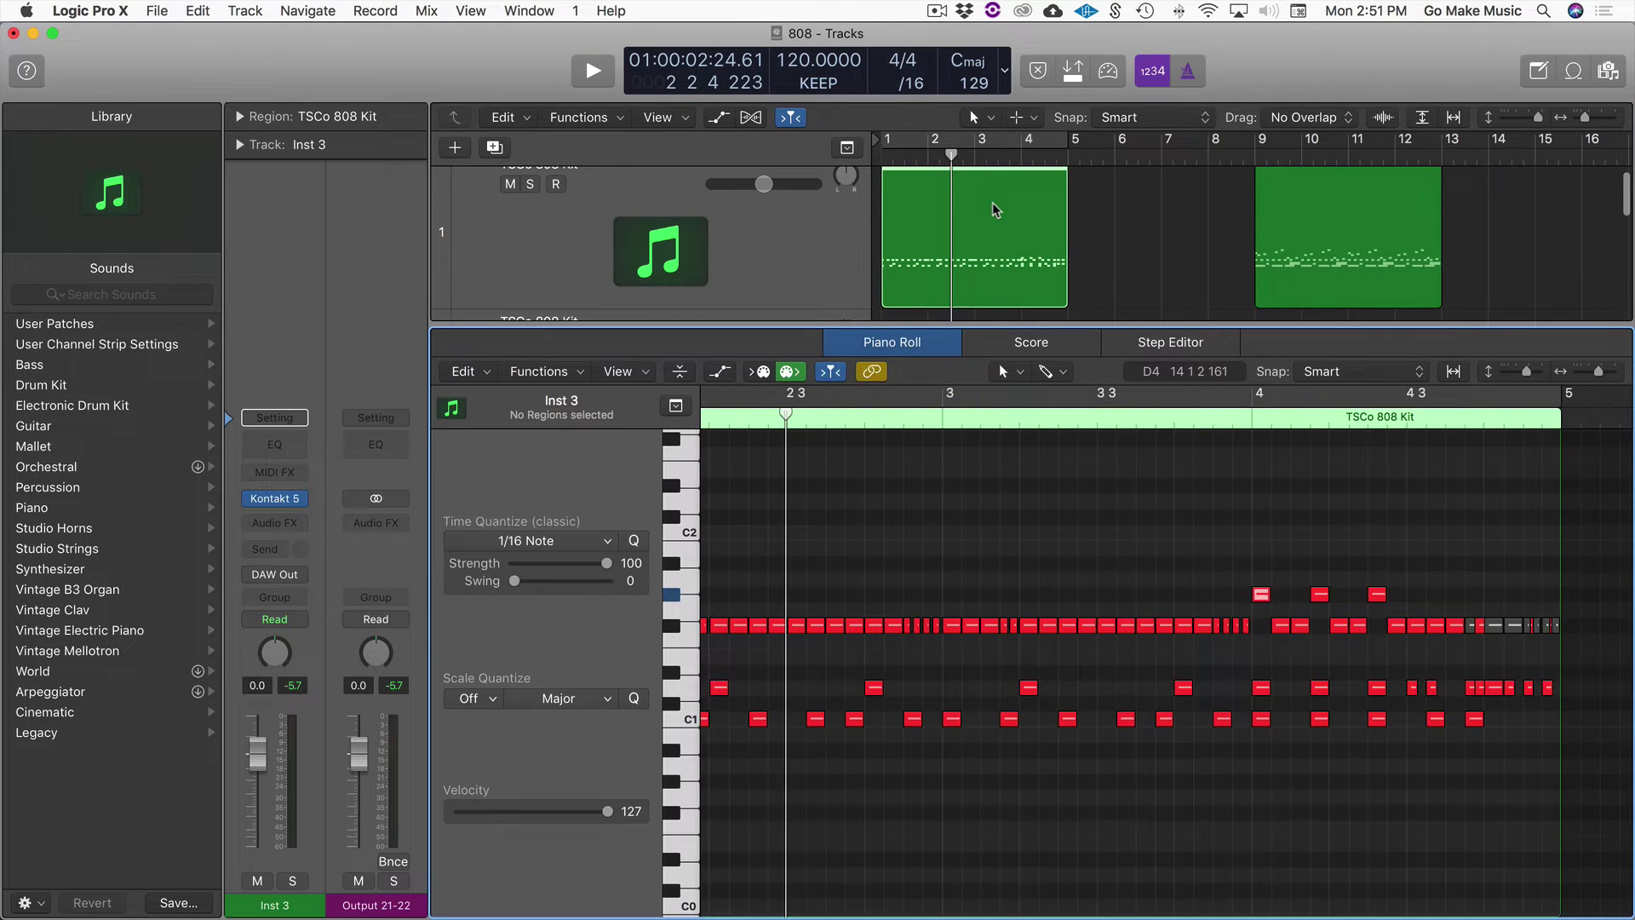
key("shift+space")
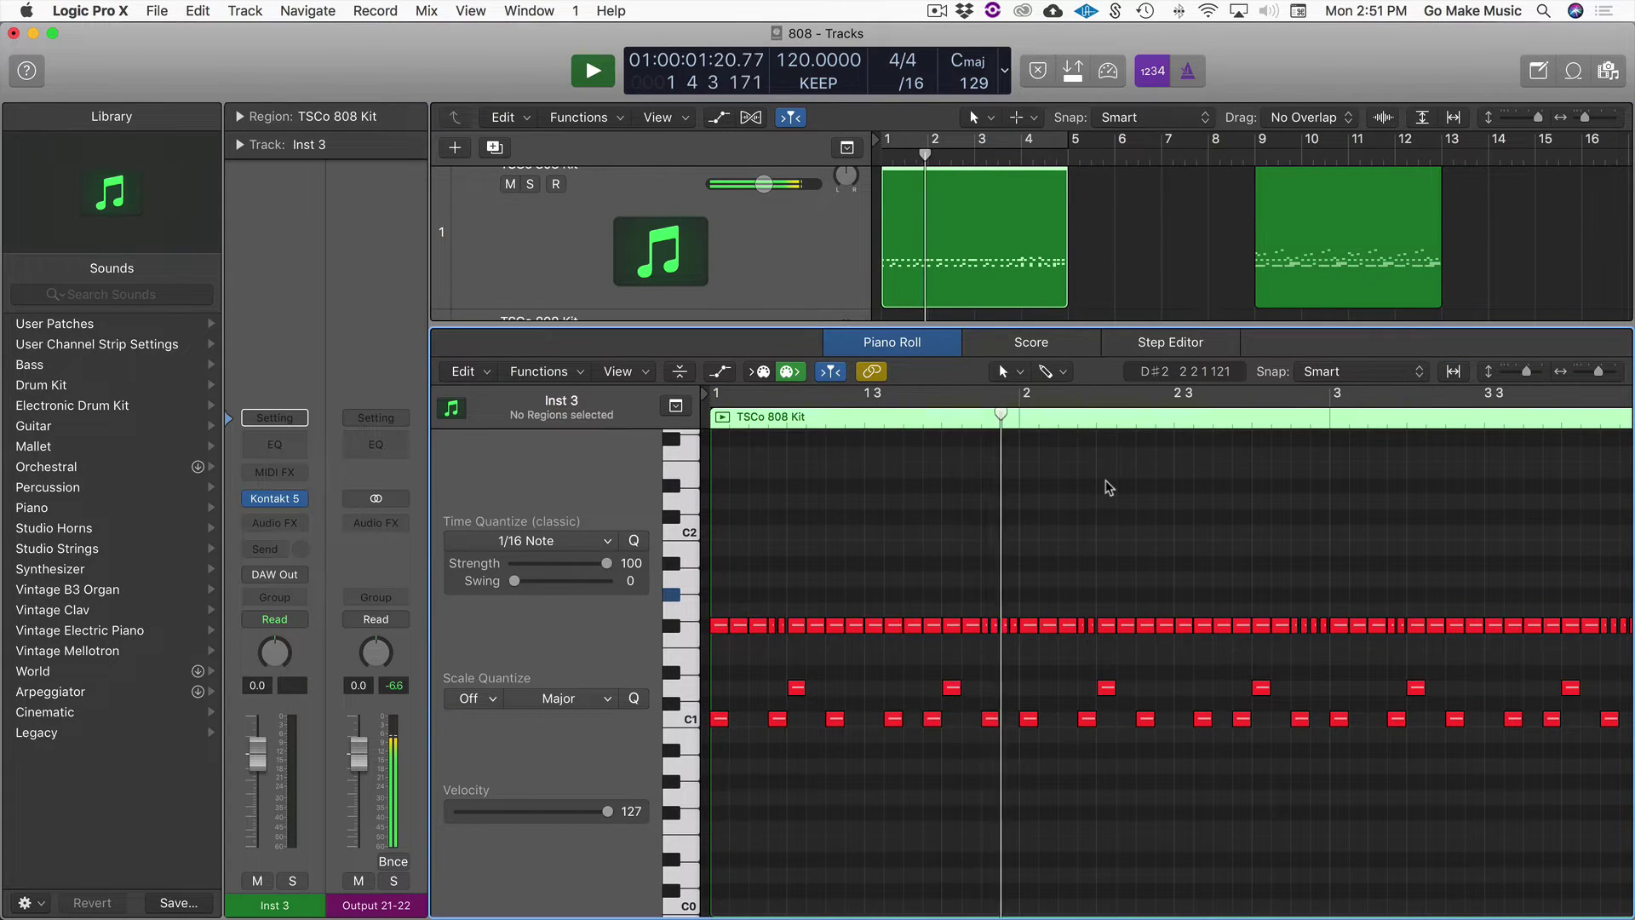
scroll(1109, 487, "right", 3)
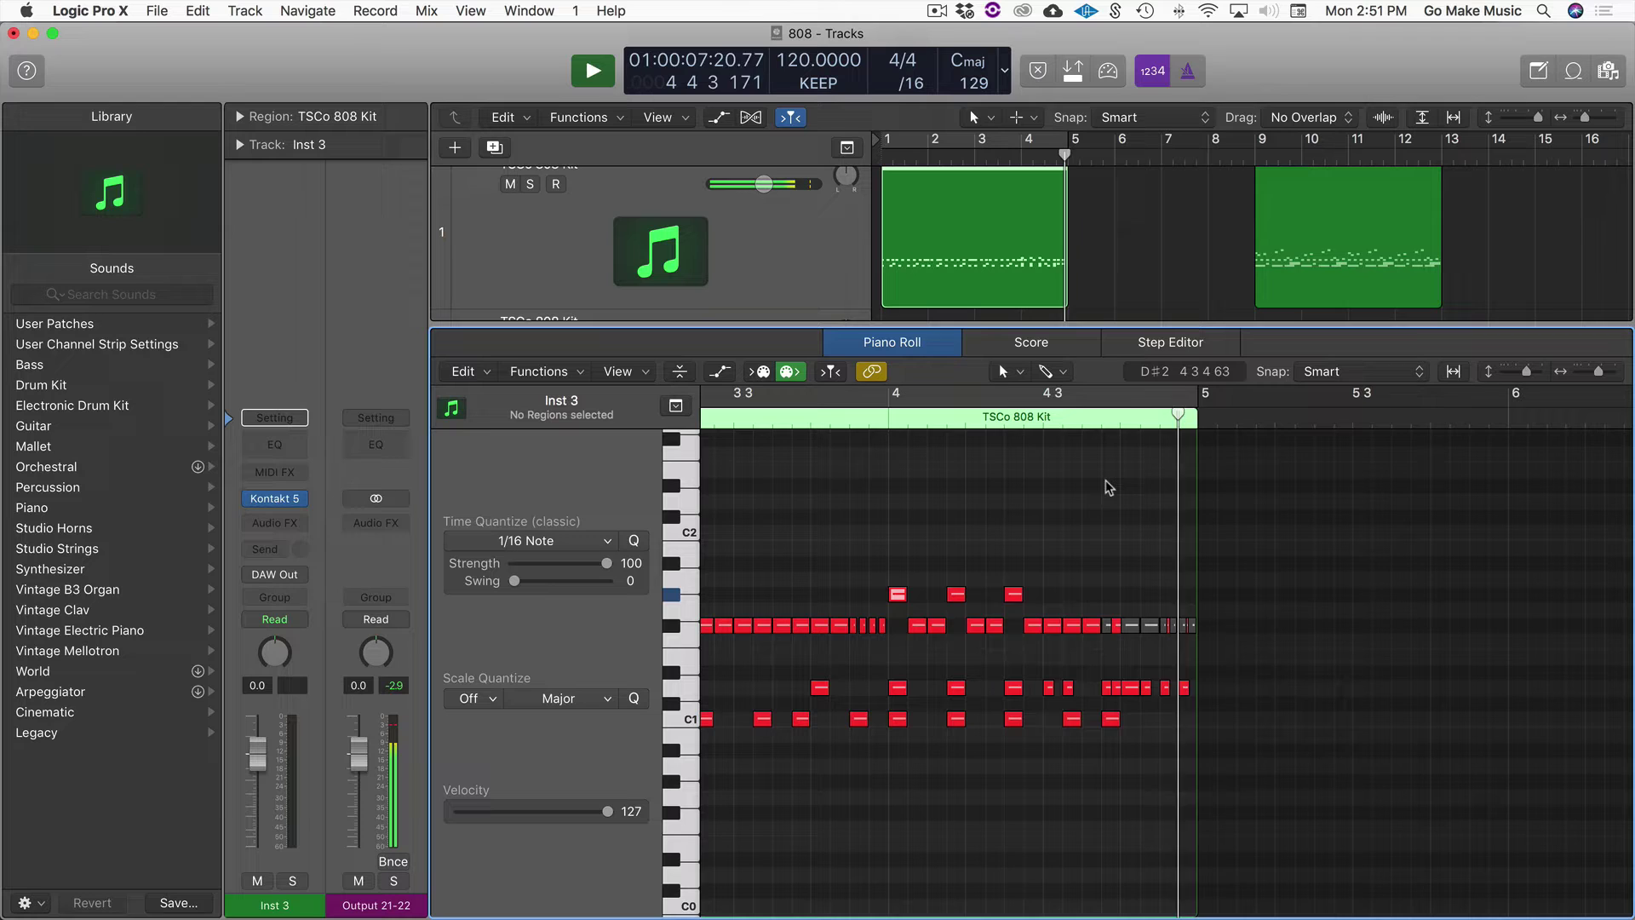
key("space")
scroll(1109, 487, "left", 5)
scroll(1109, 487, "left", 3)
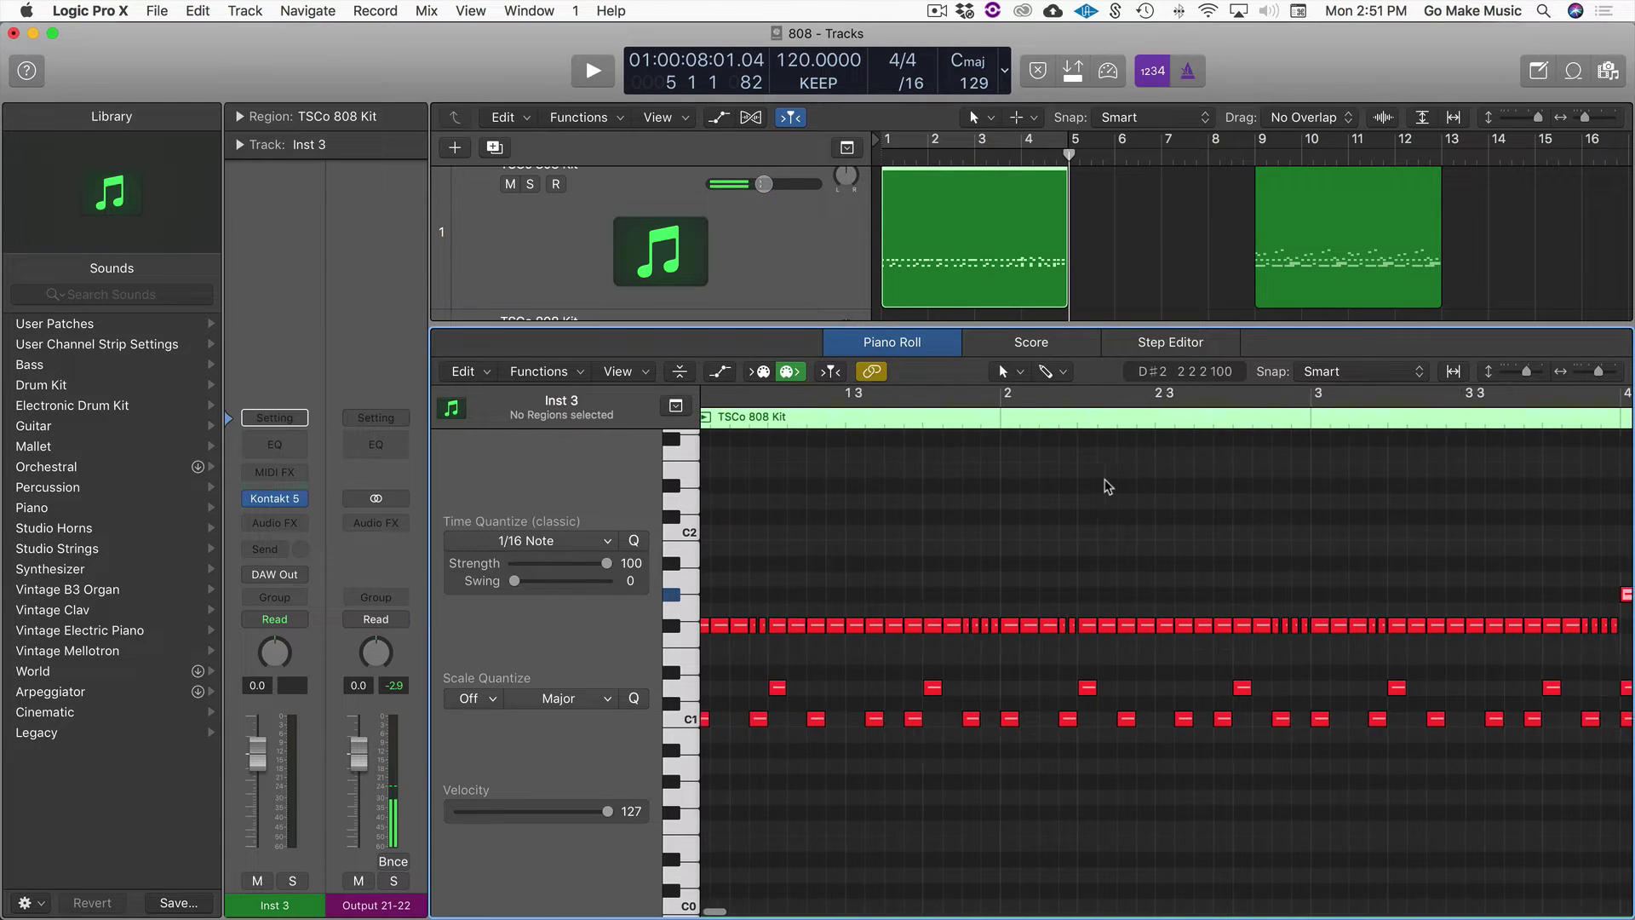
left_click(672, 630)
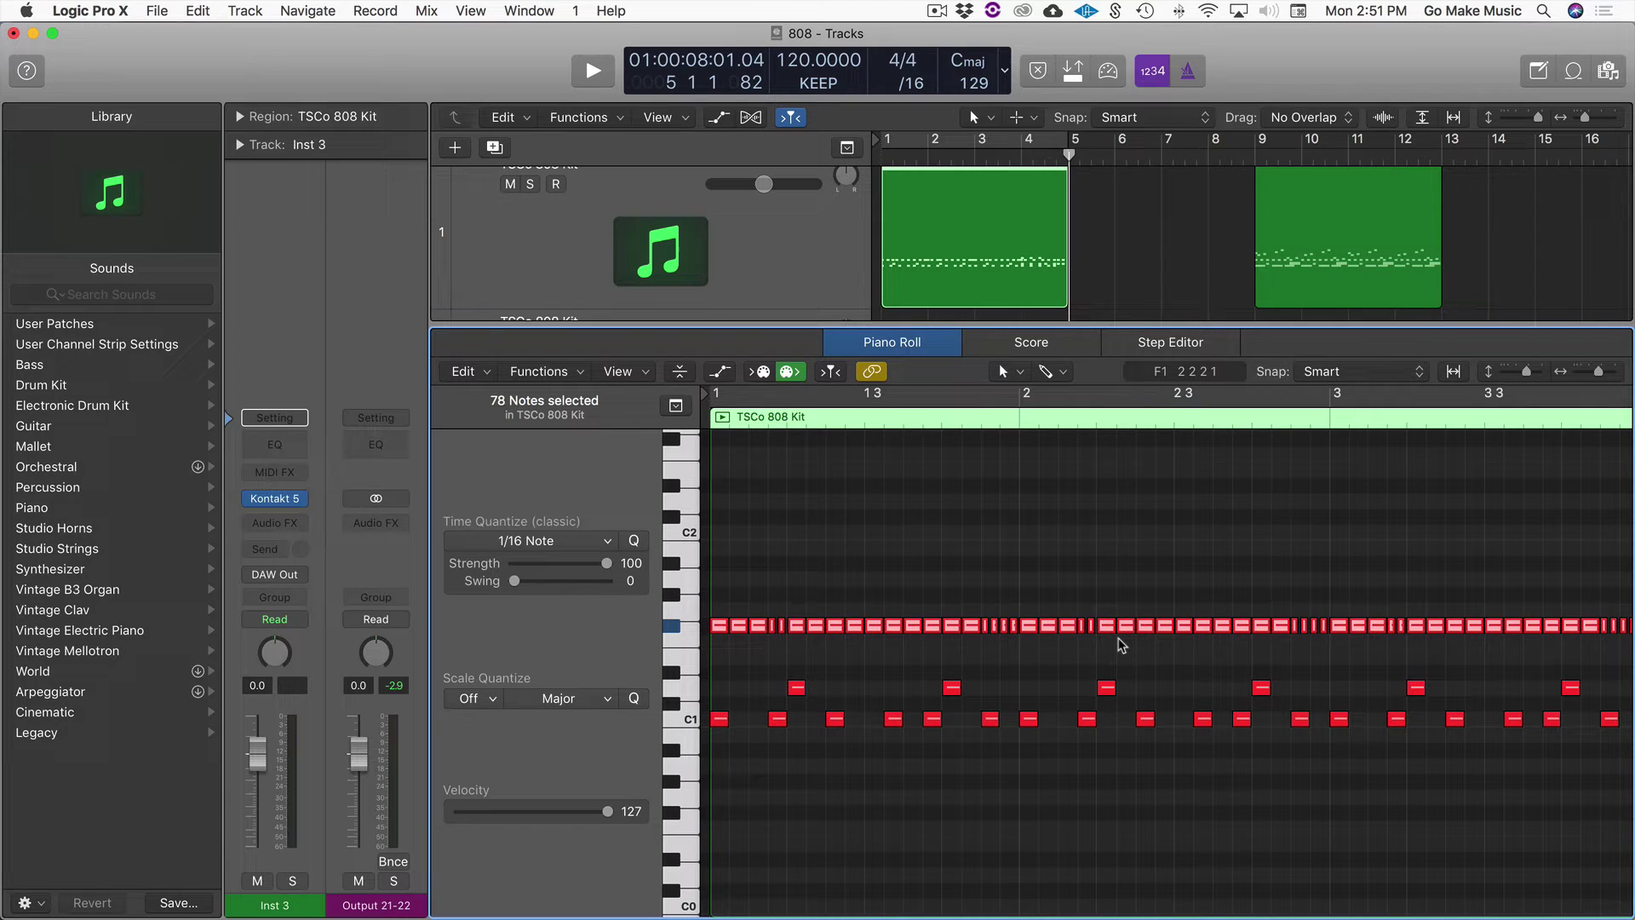
key("space")
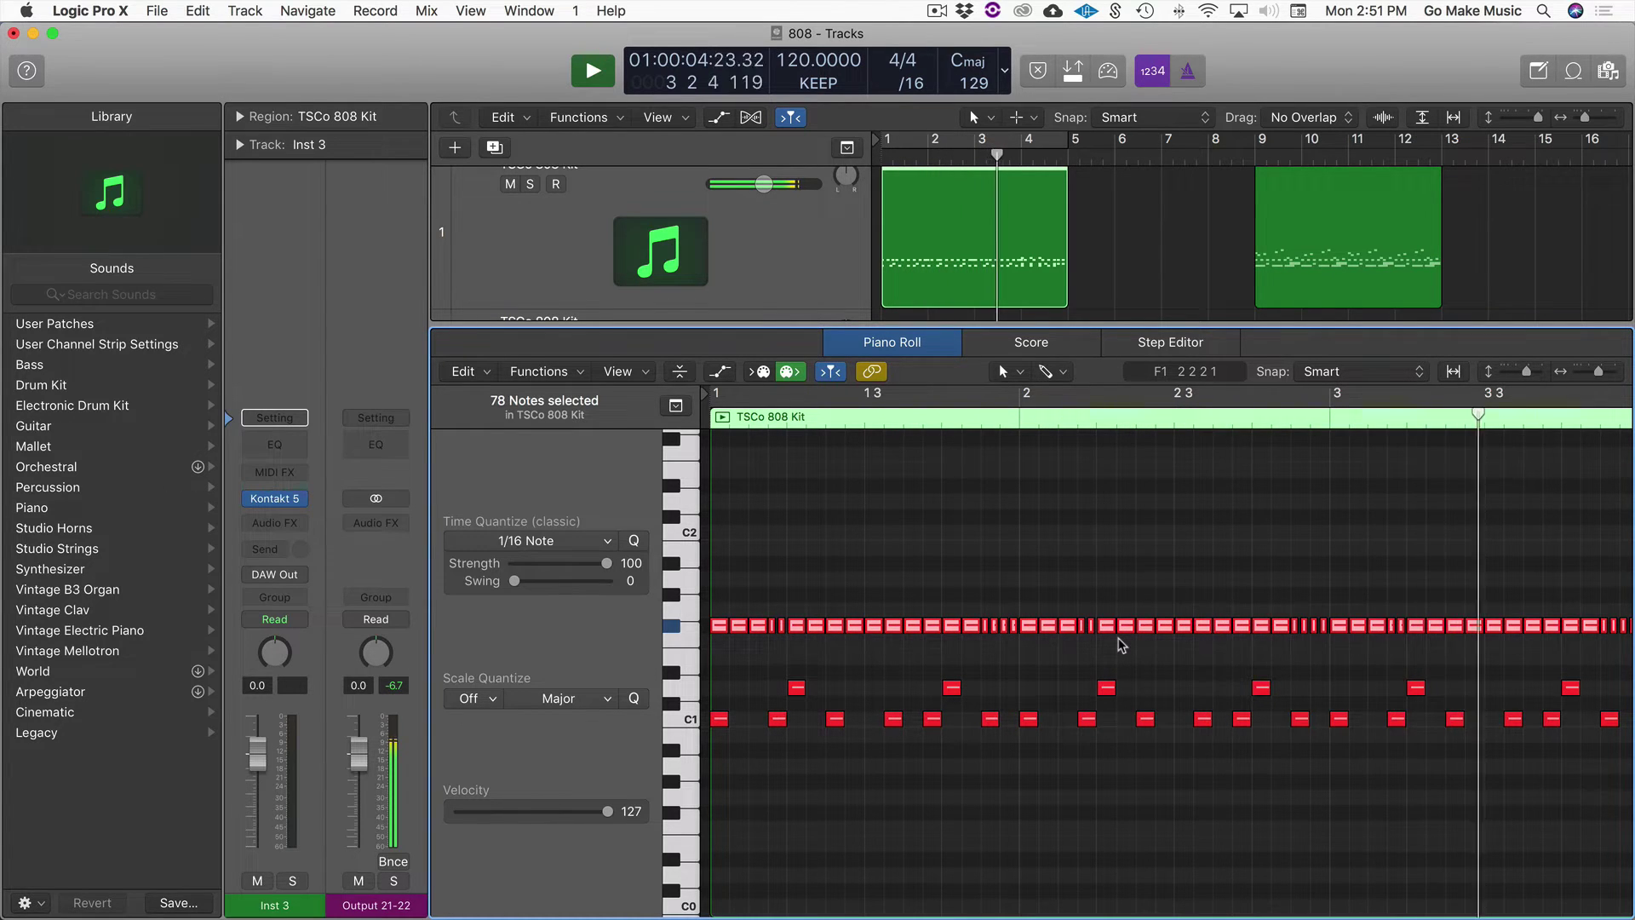
key("space")
scroll(1018, 645, "left", 5)
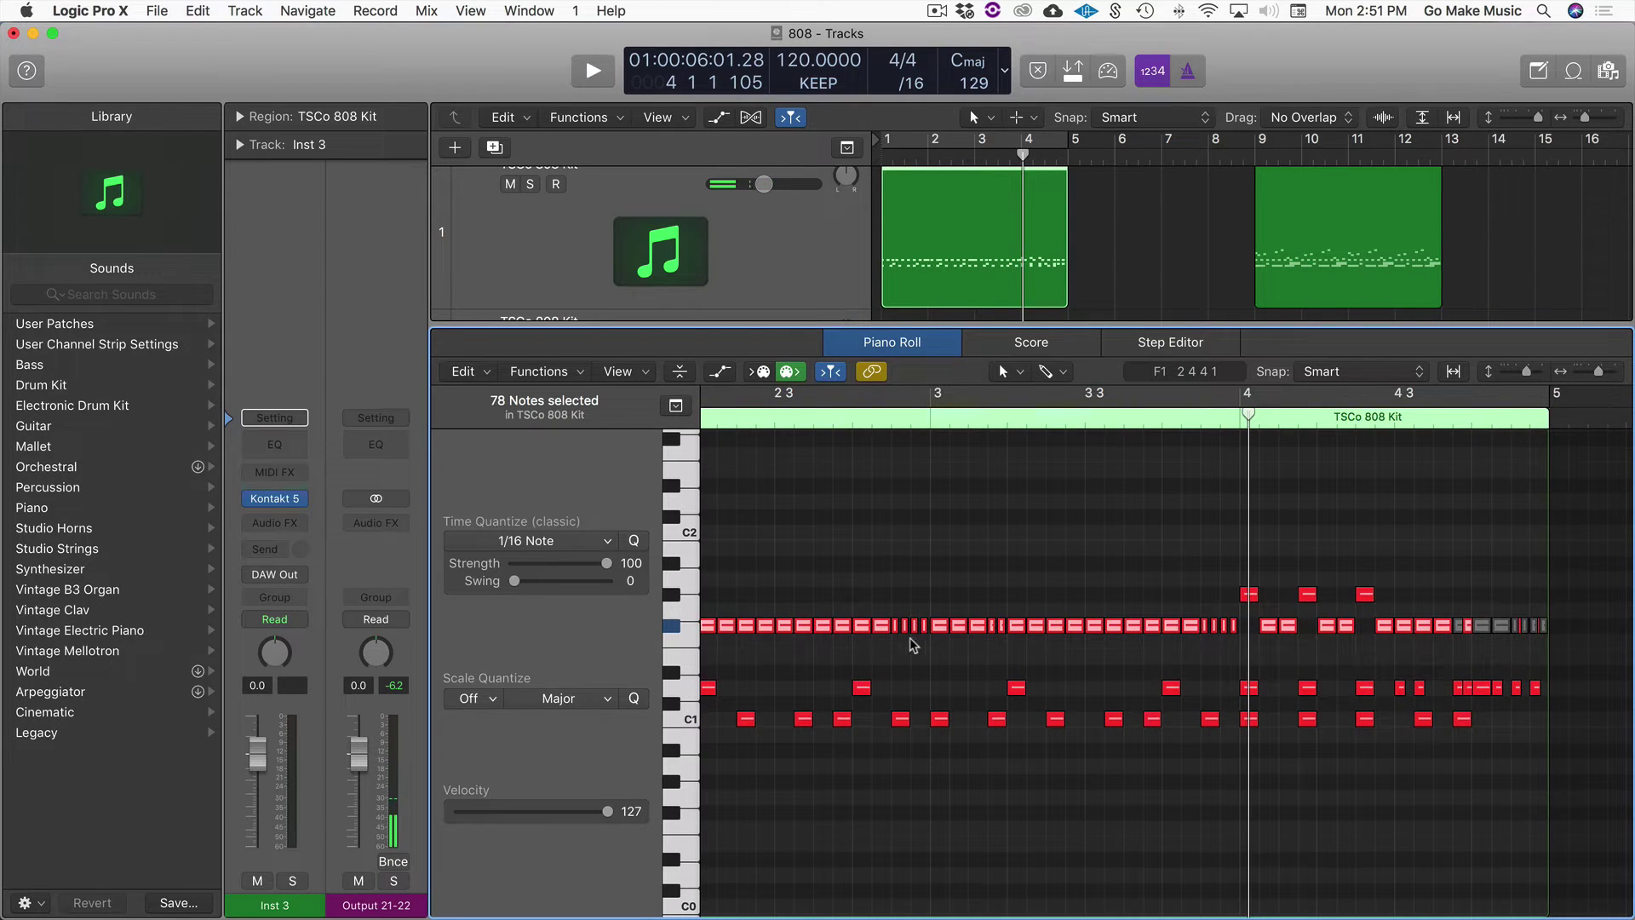
left_click(1437, 421)
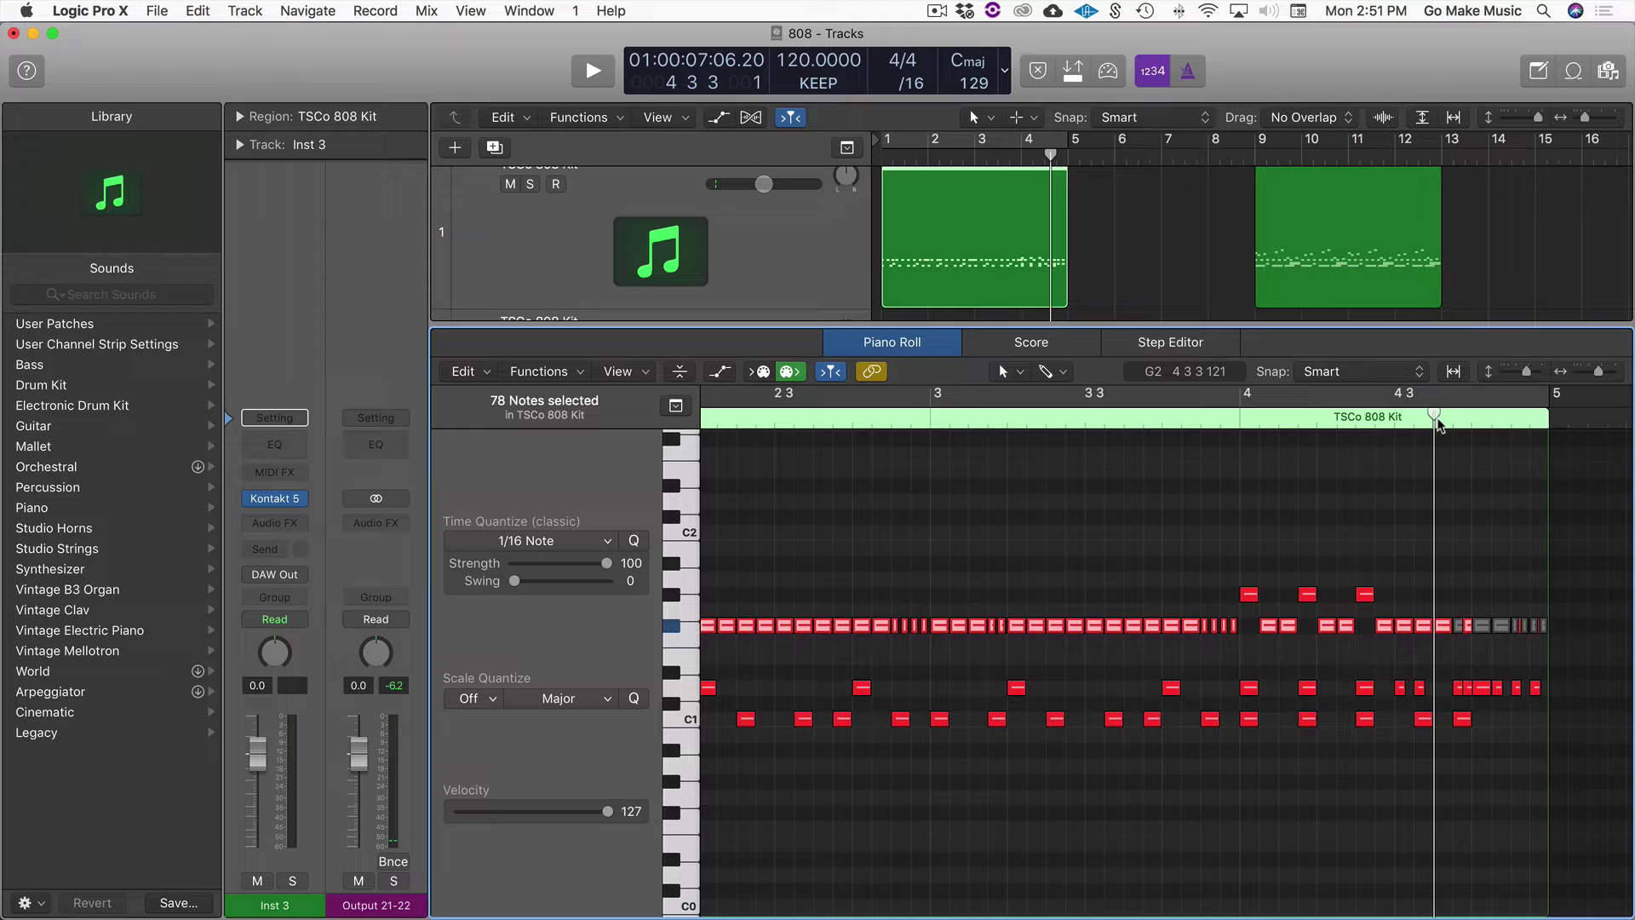
key("space")
key("space")
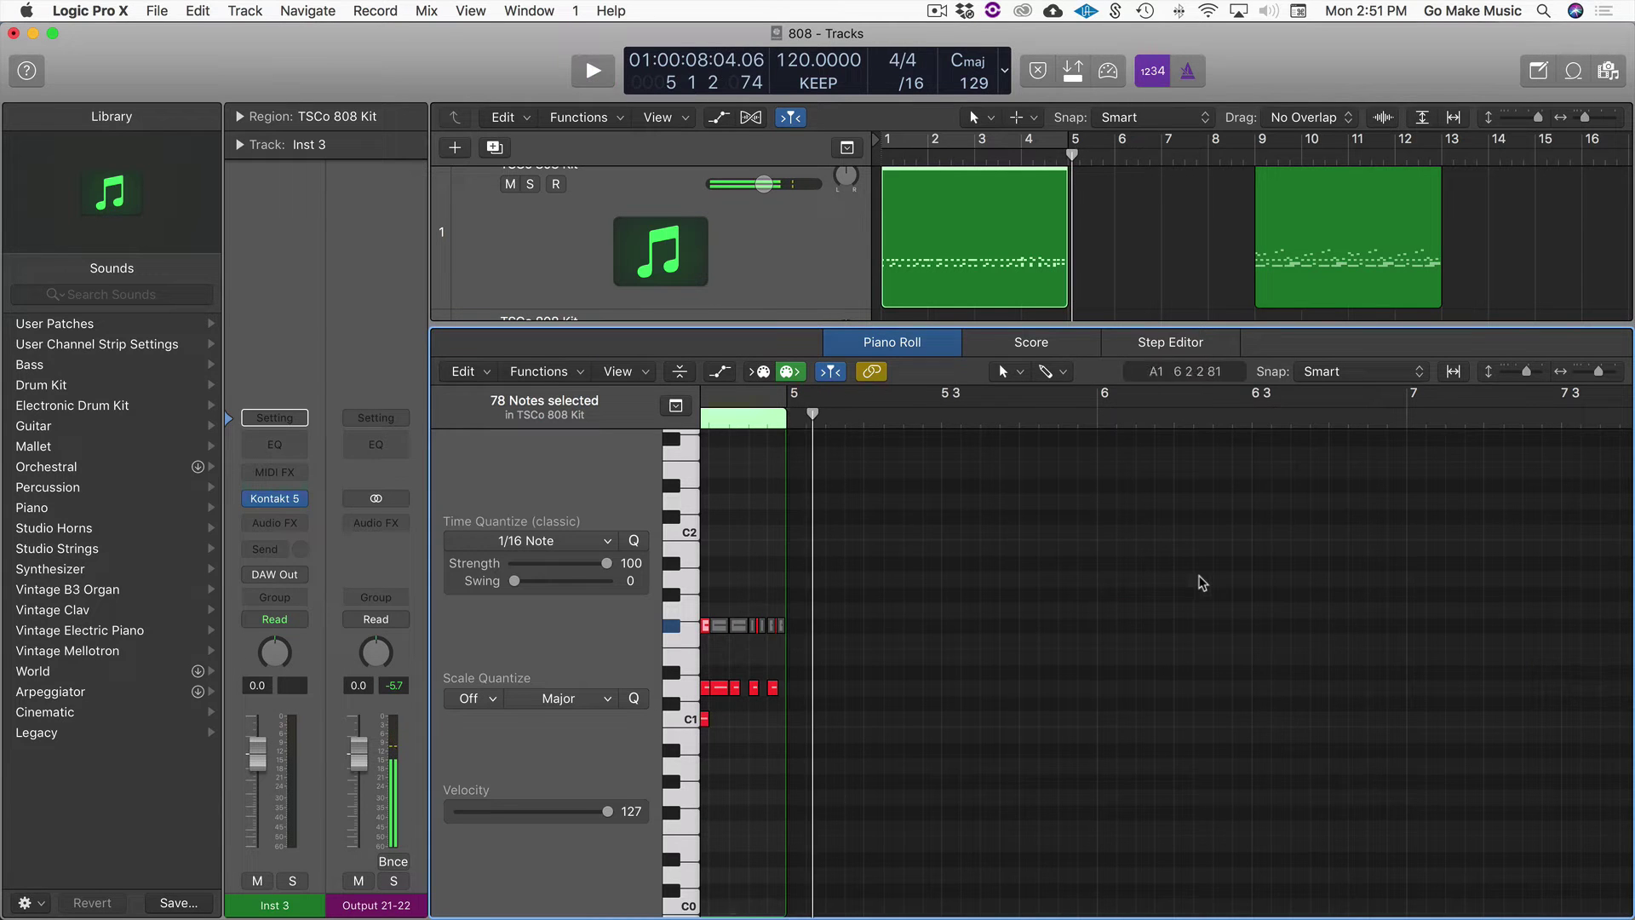
scroll(1202, 582, "left", 5)
scroll(1202, 583, "left", 3)
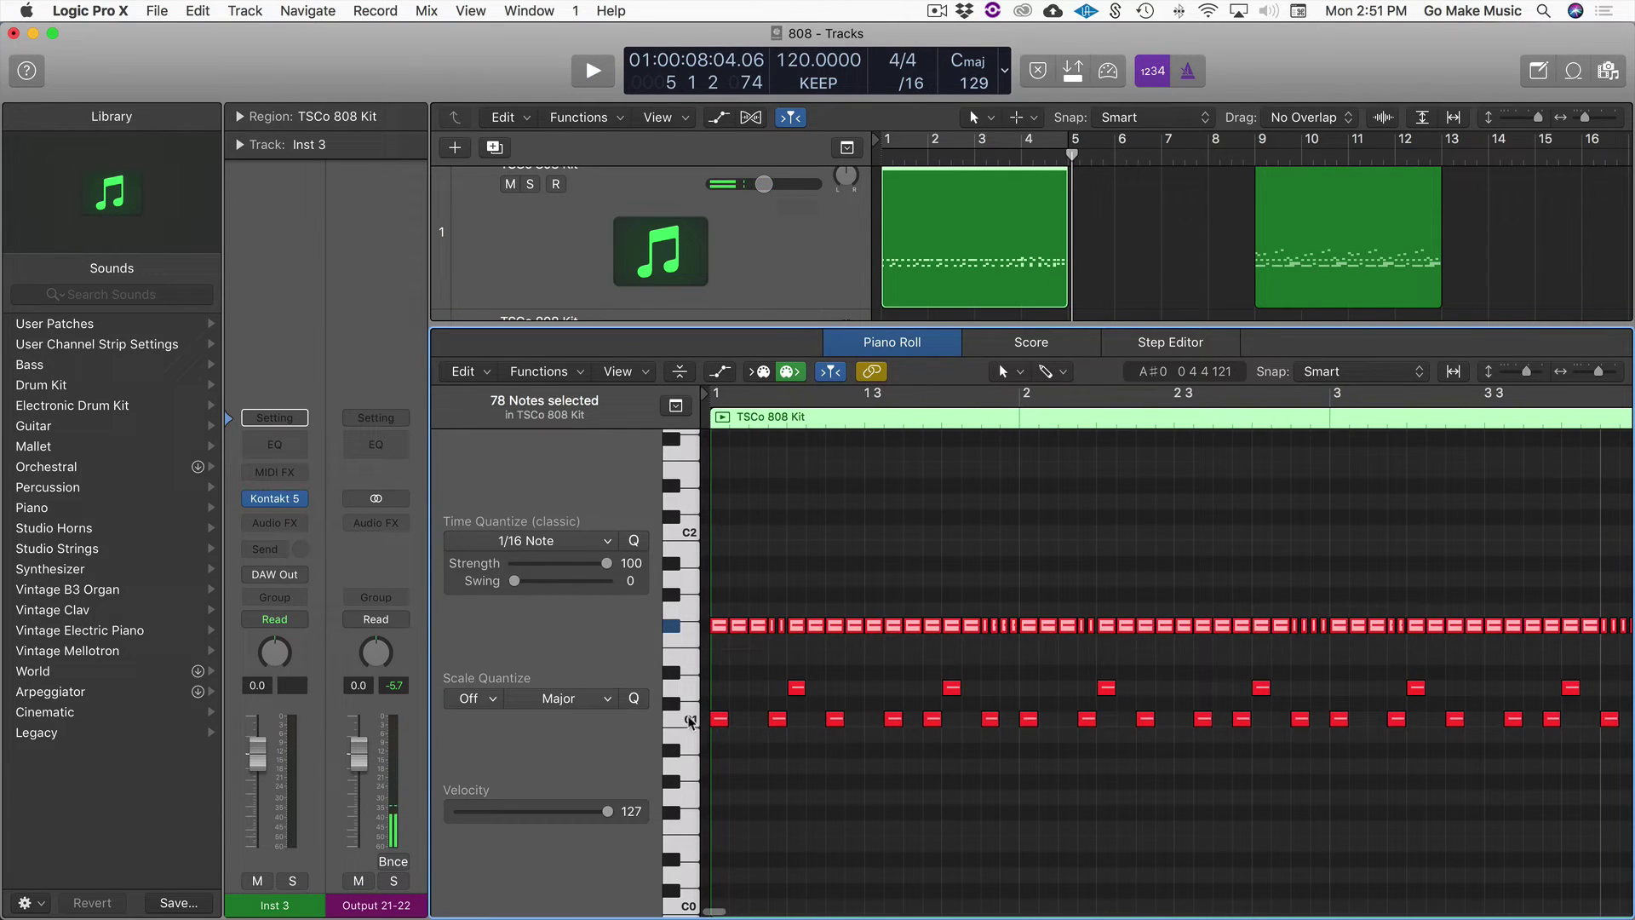
left_click(690, 720)
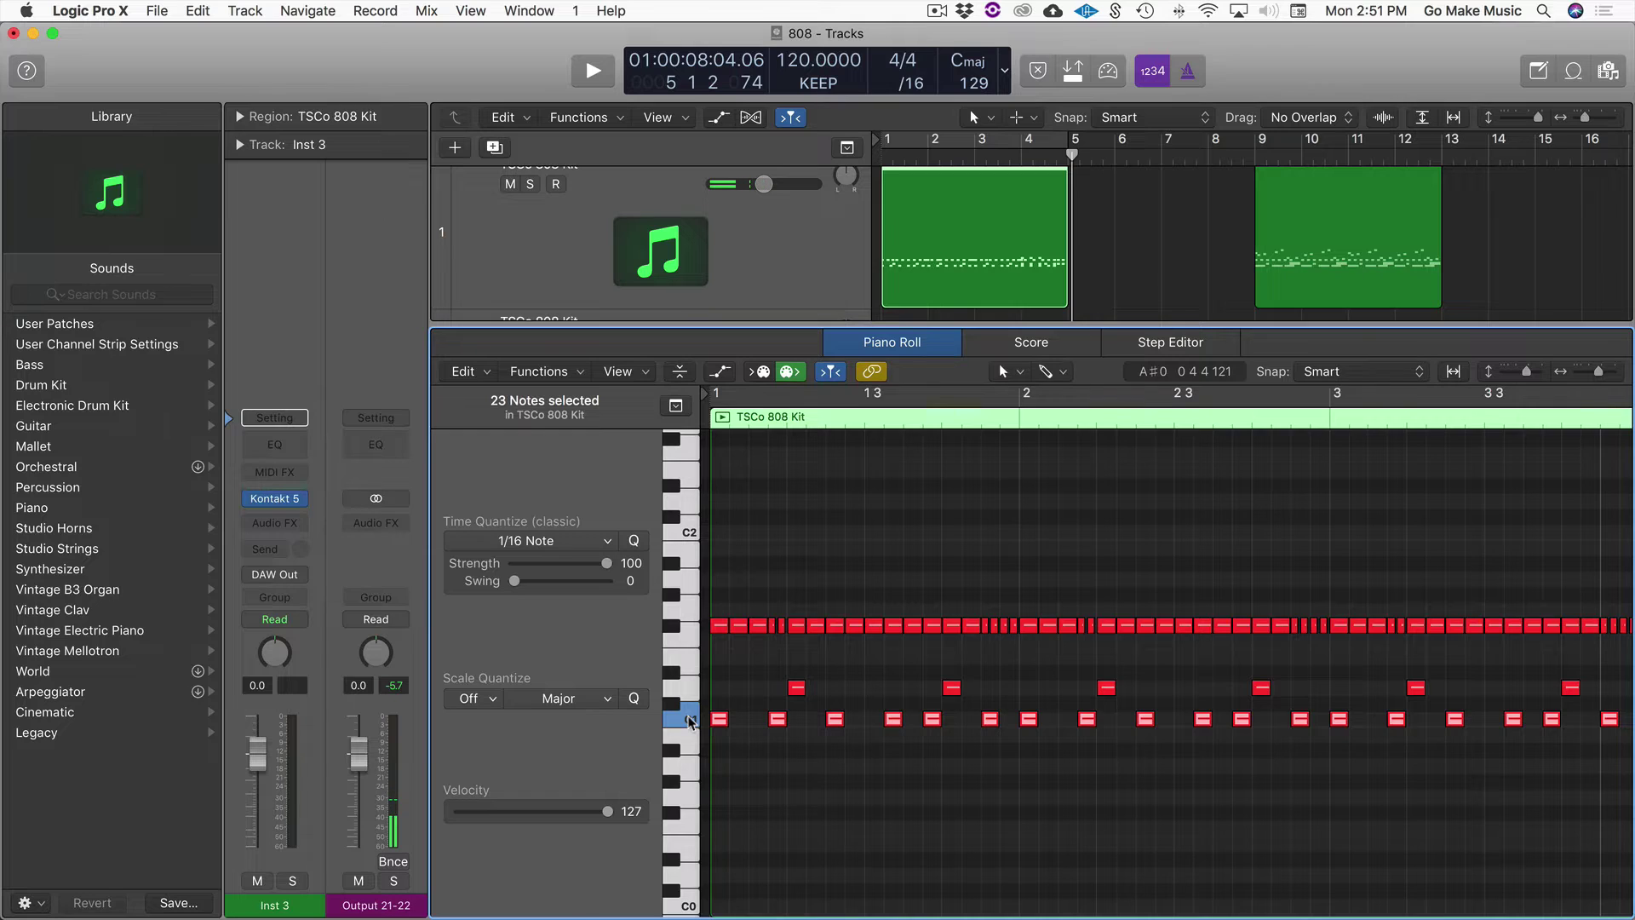
key("x")
key("x")
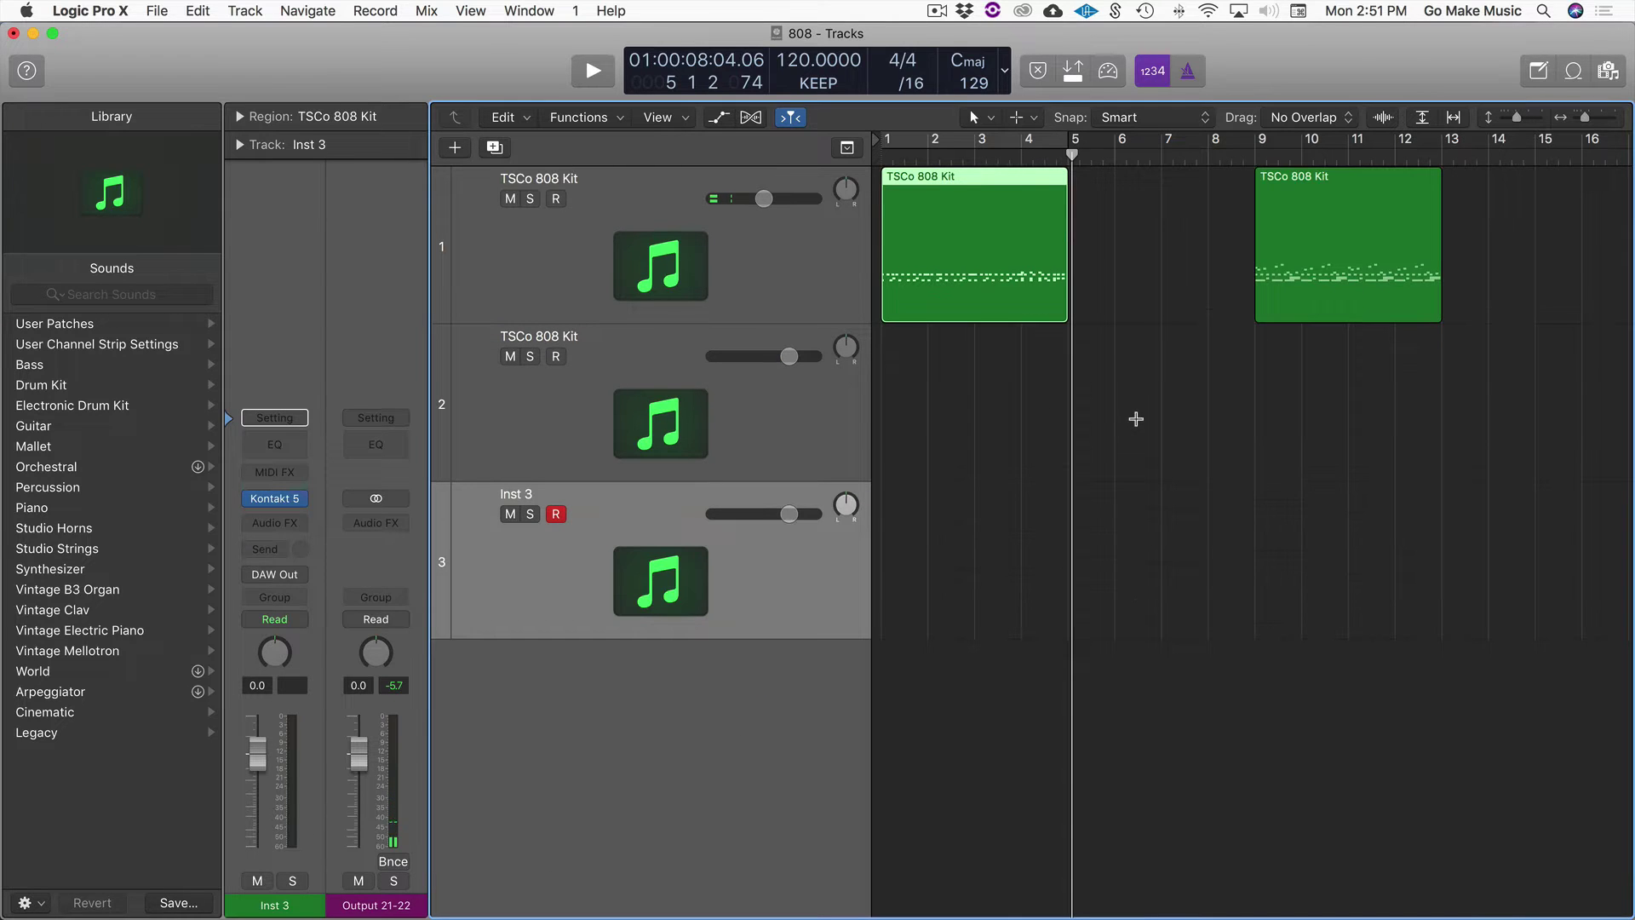
Play the second TSCo 808 Kit region from bar 9 in the piano roll, then close the editor
left_click(1248, 155)
left_click(1332, 189)
key("p")
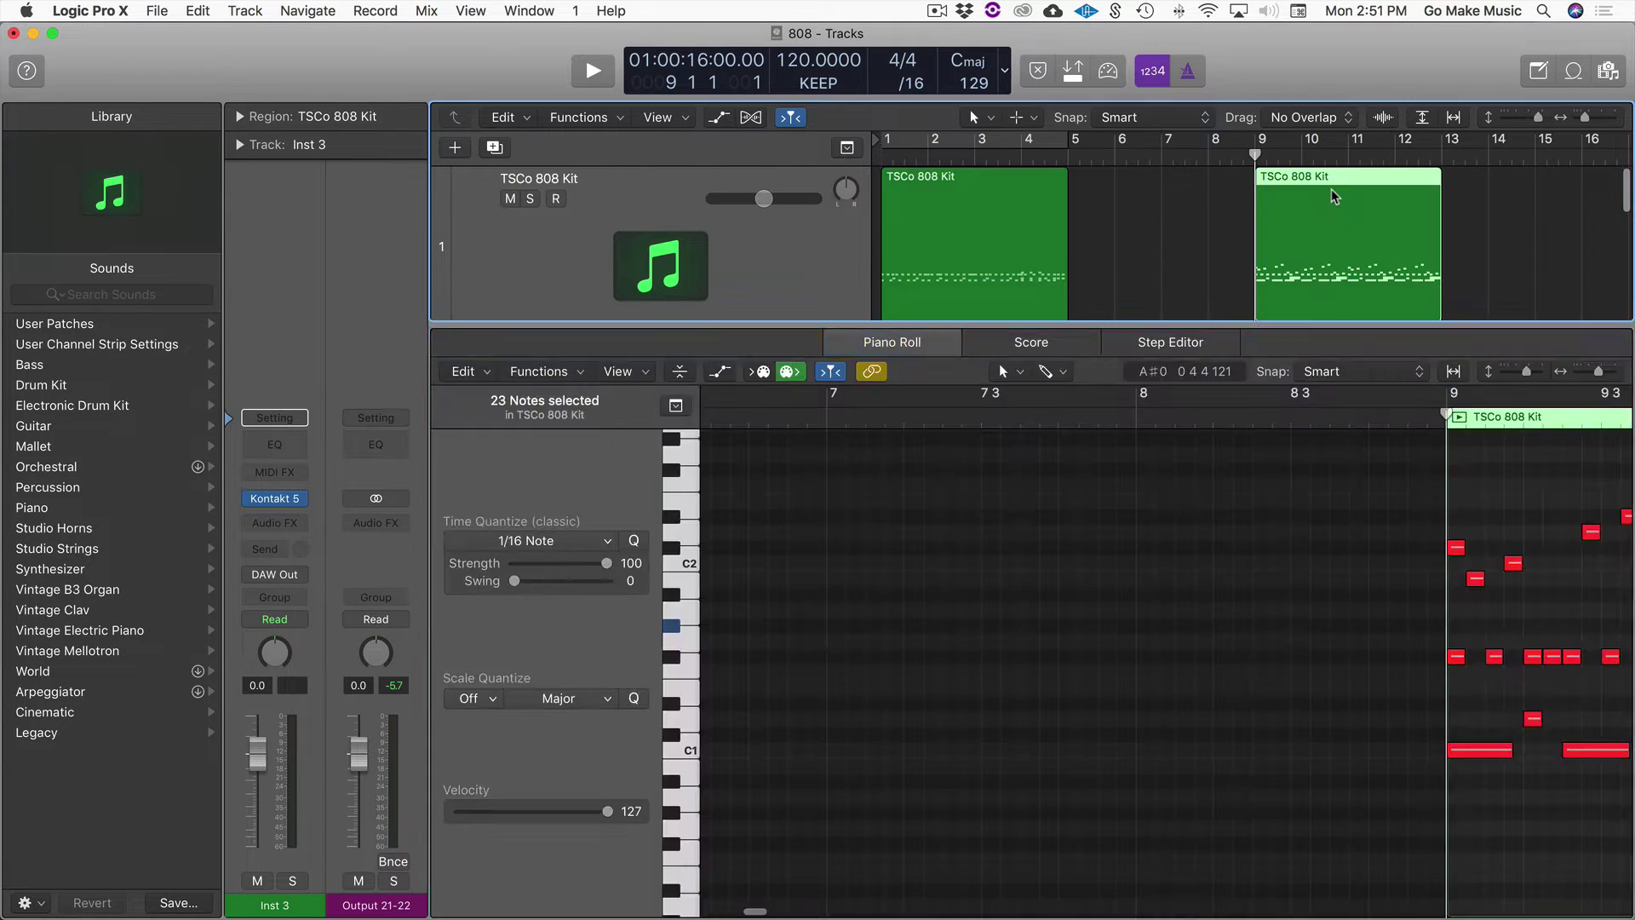
key("p")
key("p")
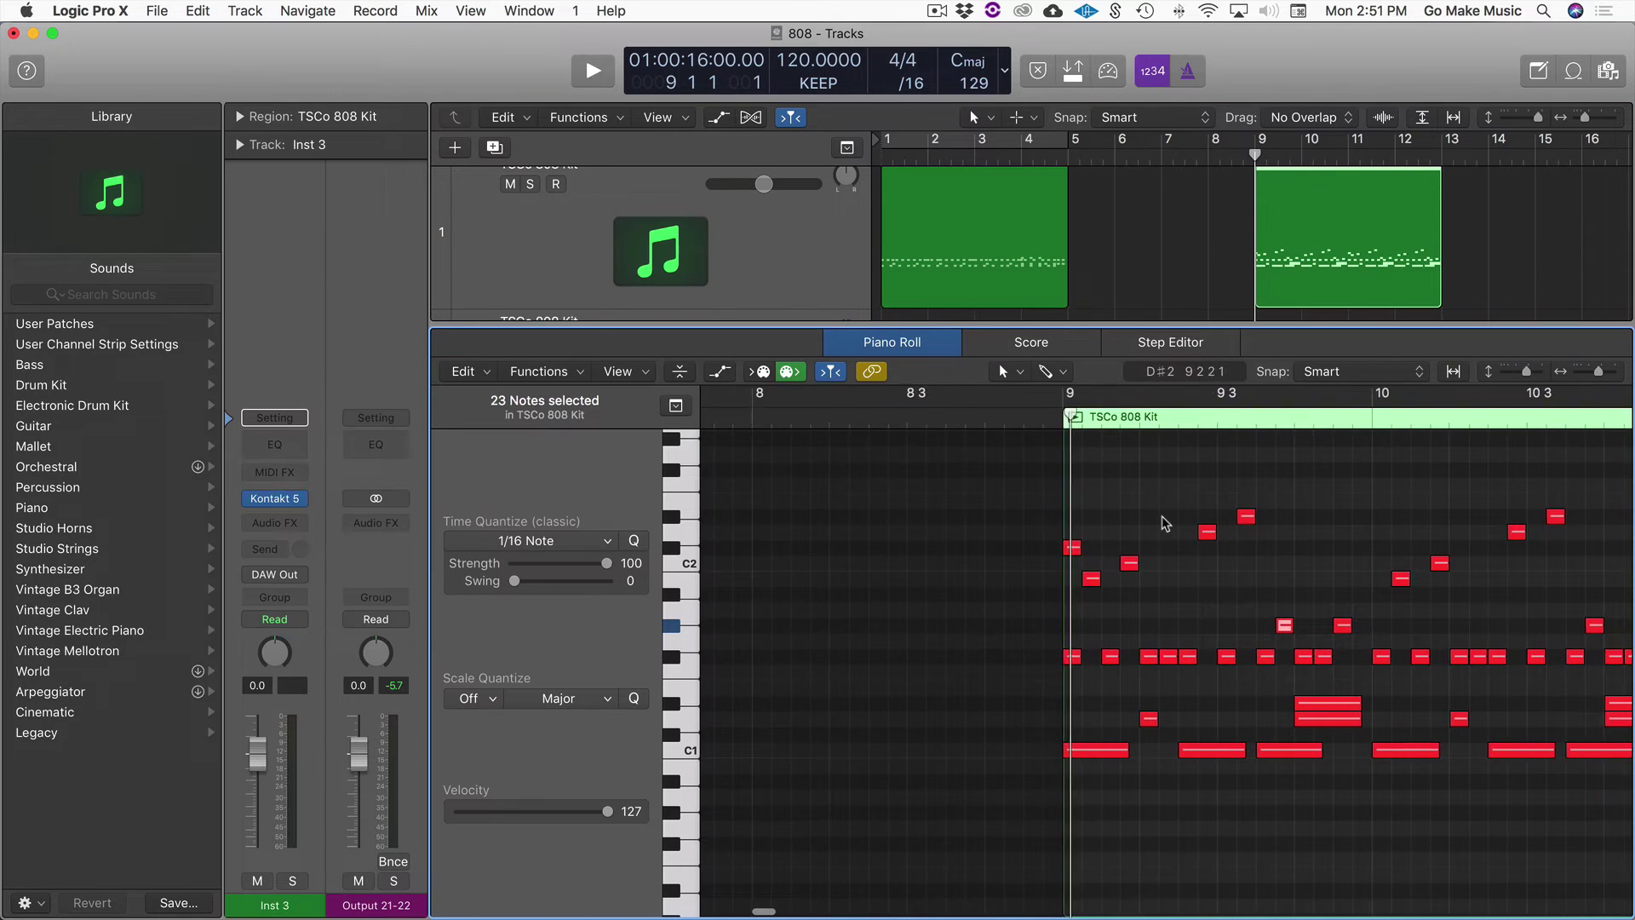
key("space")
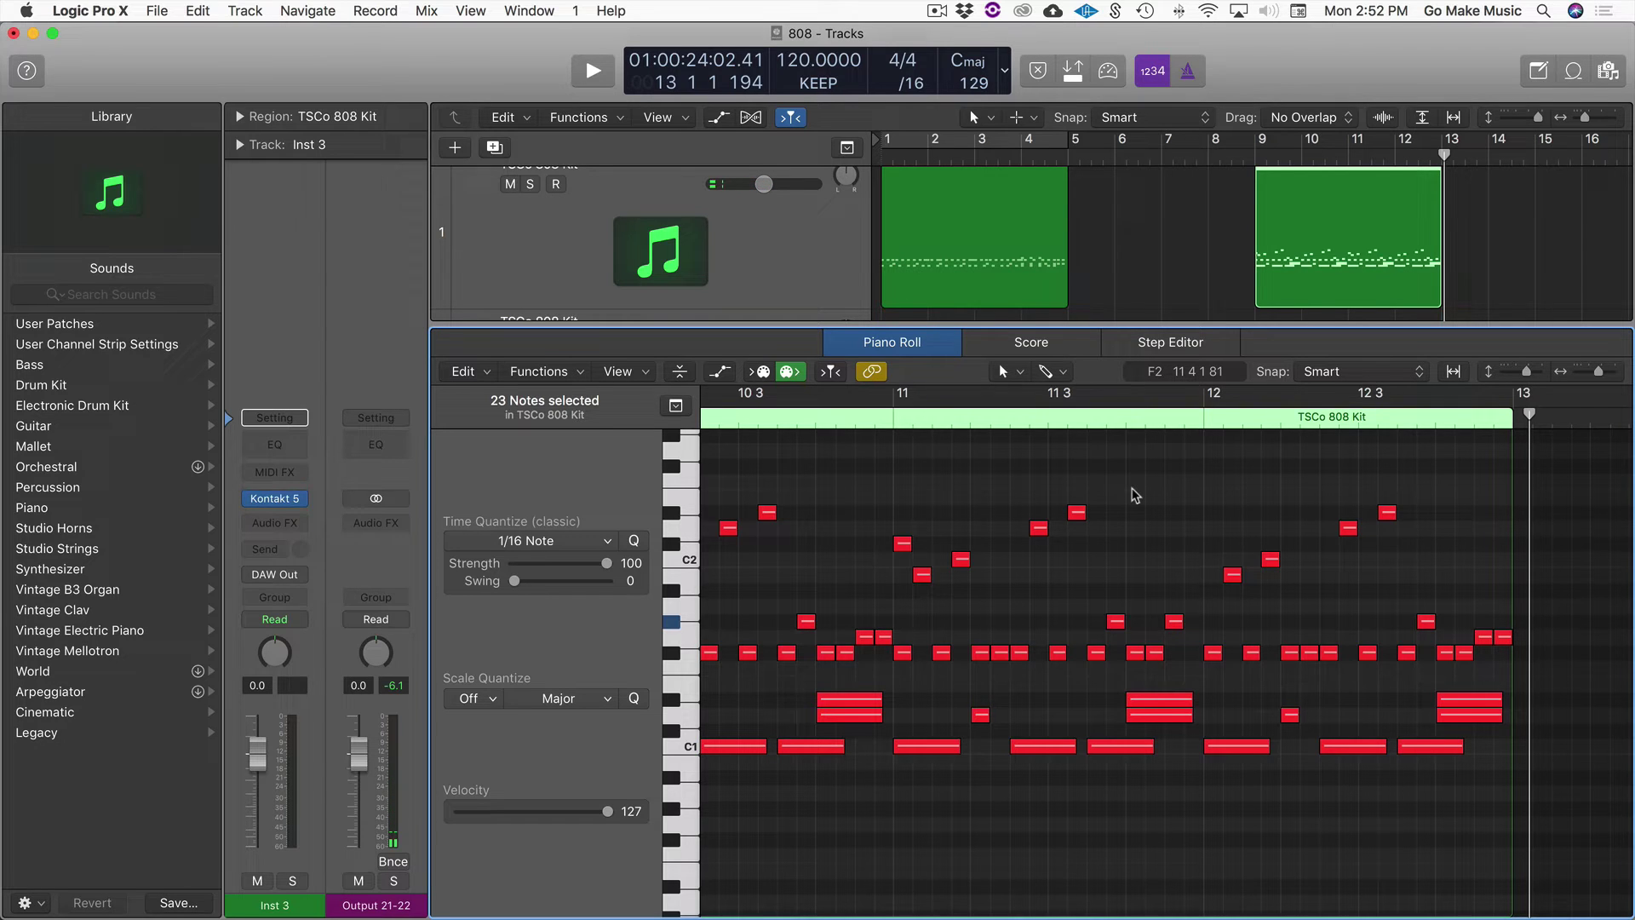
key("x")
key("x")
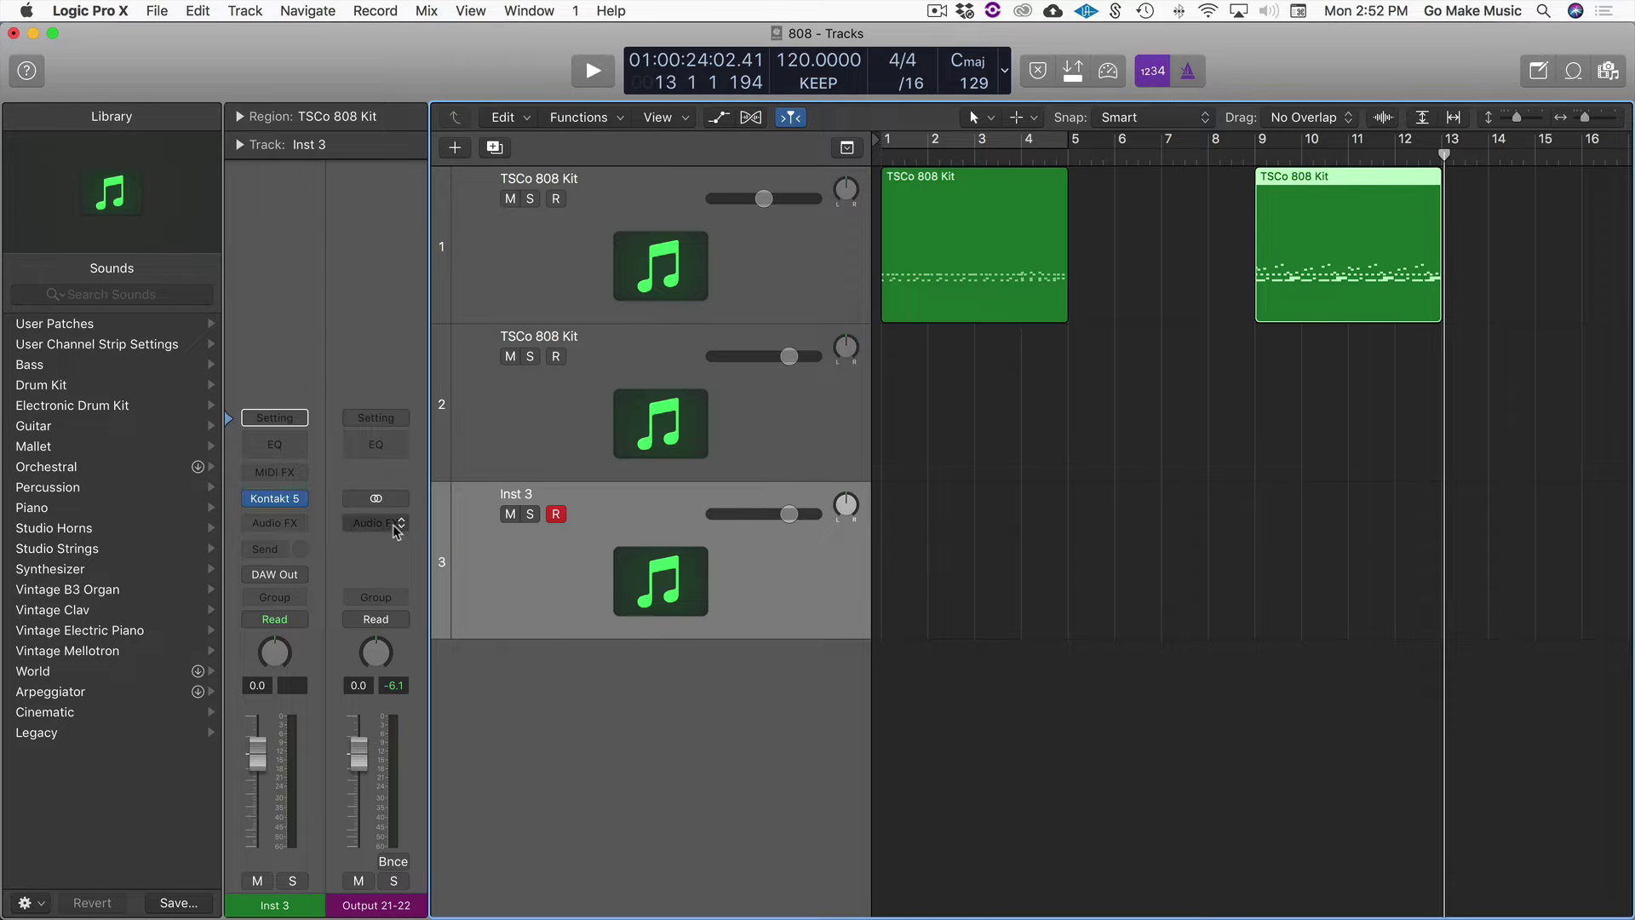
Reopen Kontakt on Inst 3 and scroll down through the multi rack's drum instruments
left_click(276, 503)
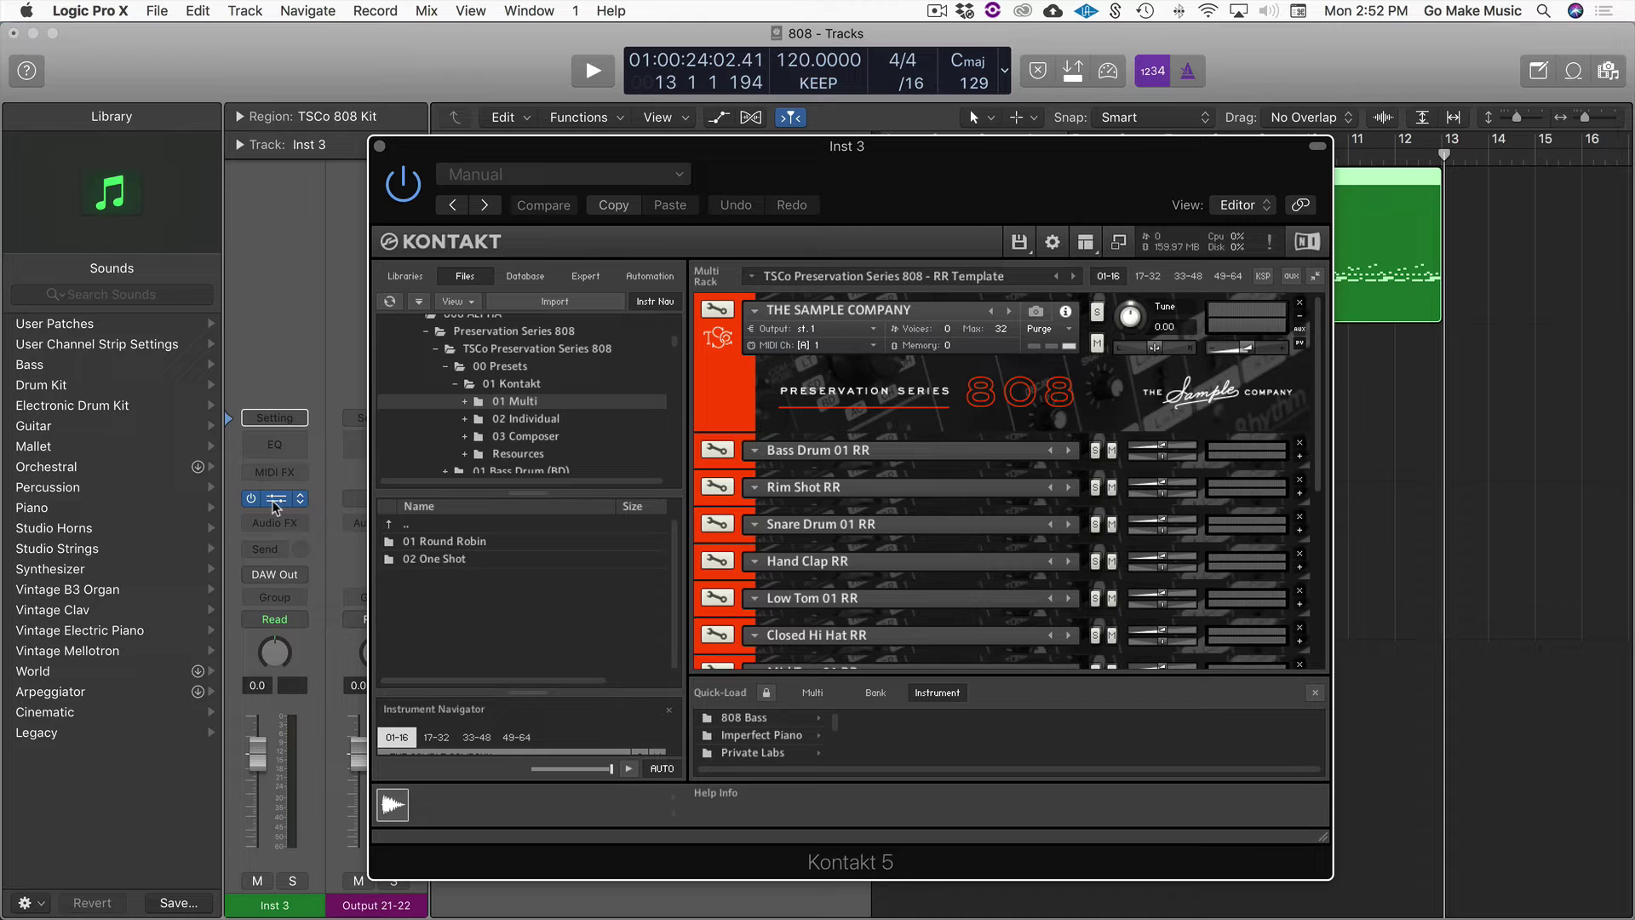
scroll(802, 510, "down", 4)
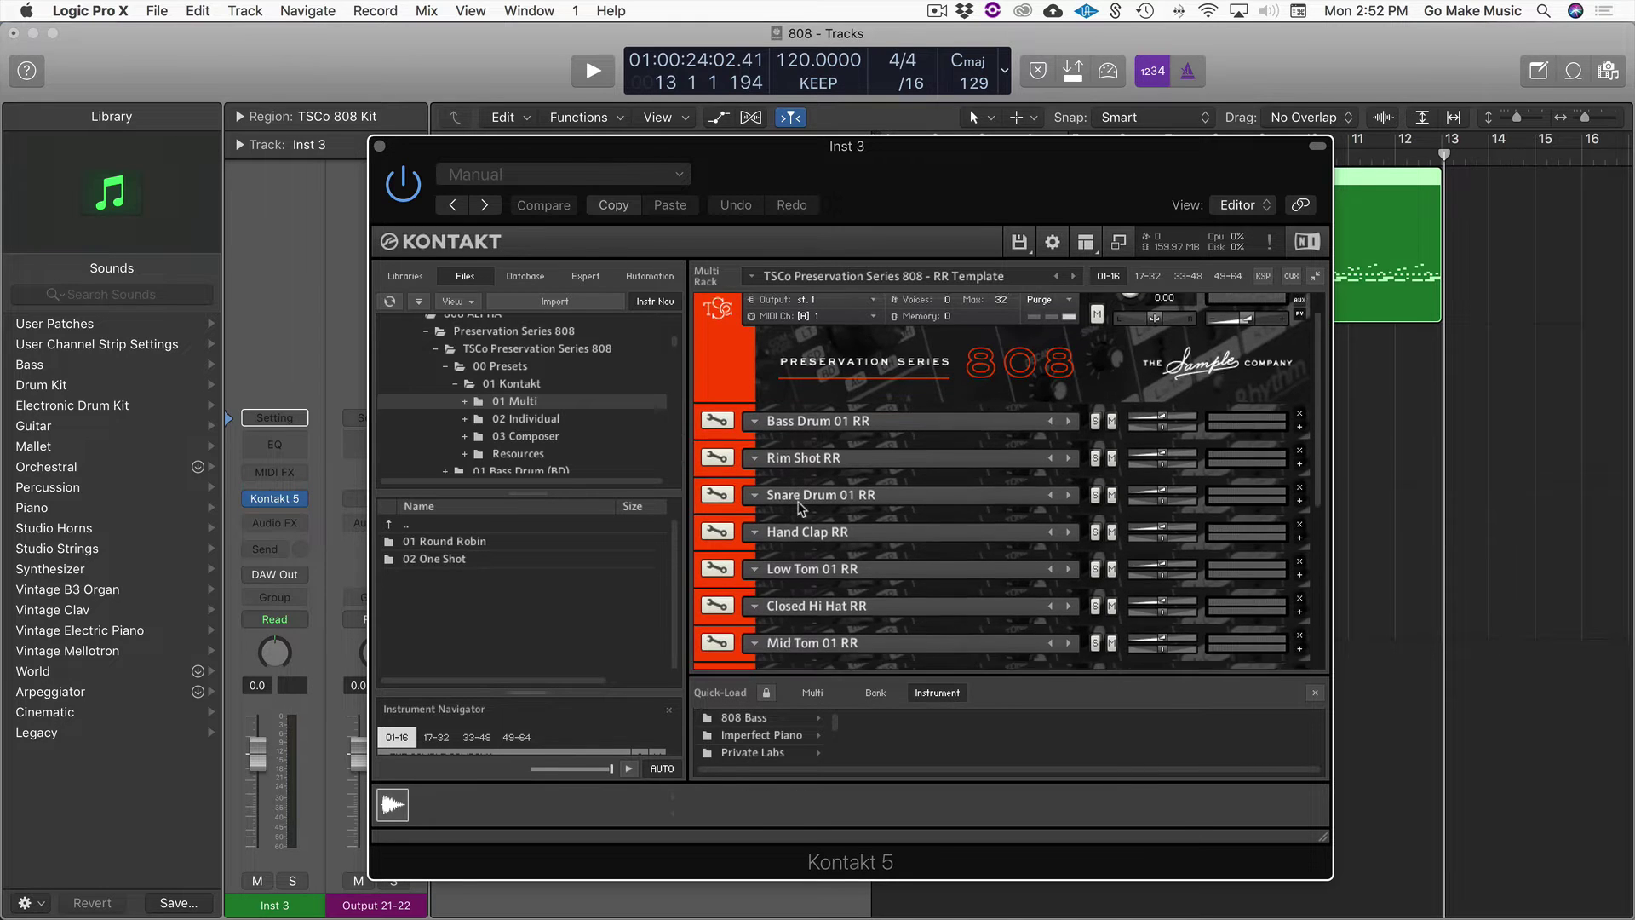
scroll(802, 511, "down", 2)
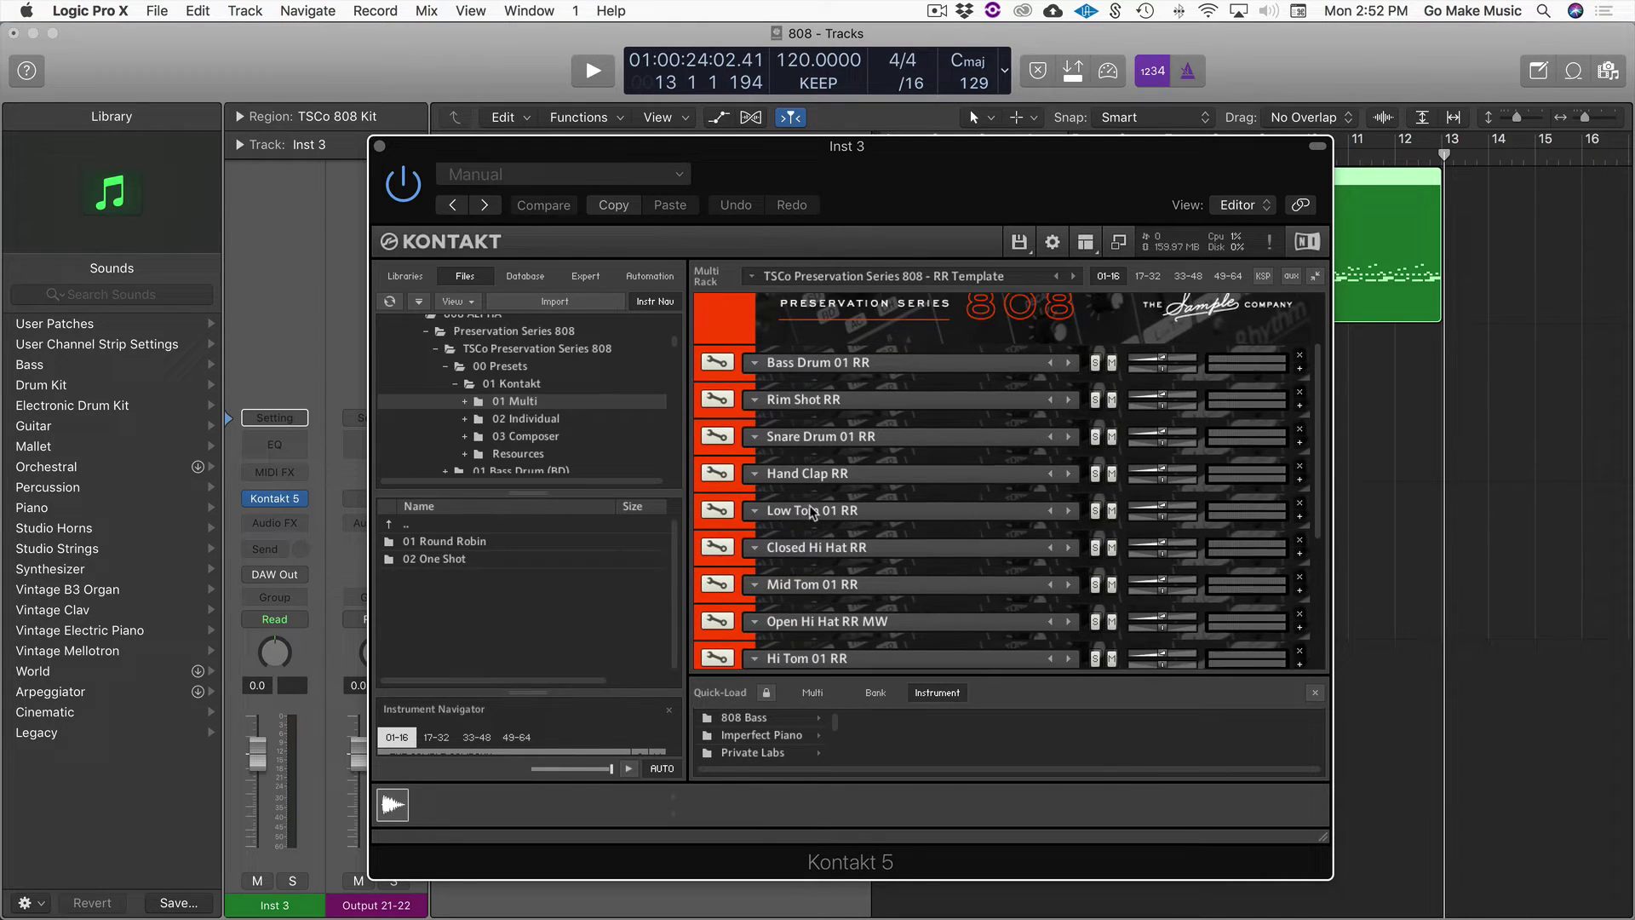
scroll(803, 534, "down", 1)
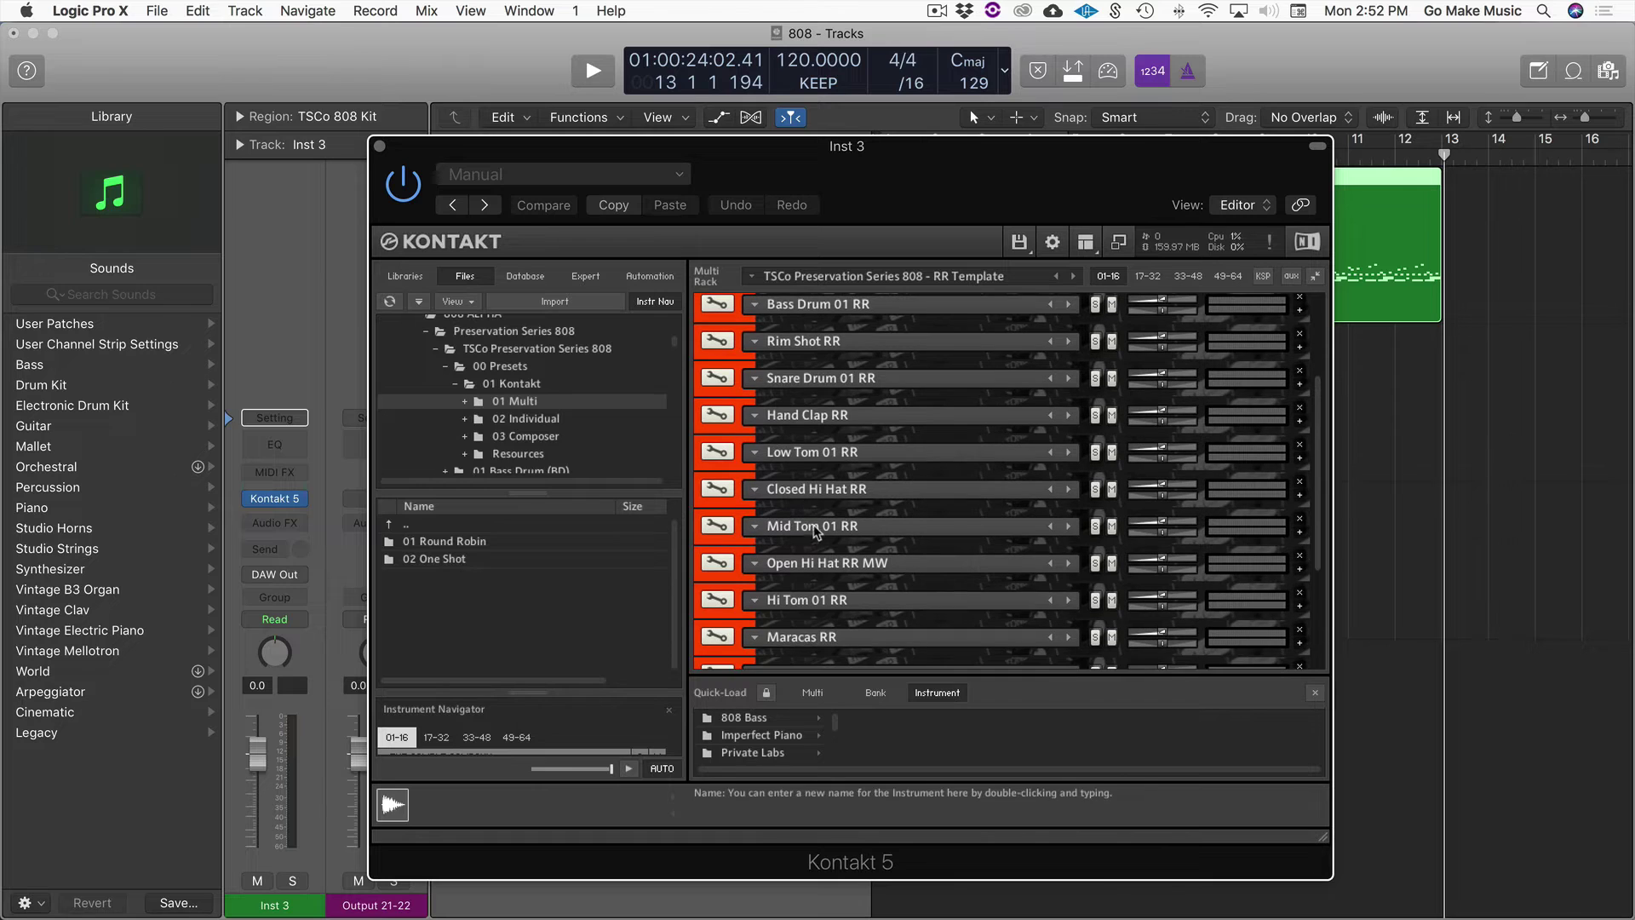
scroll(814, 533, "down", 1)
scroll(818, 528, "down", 1)
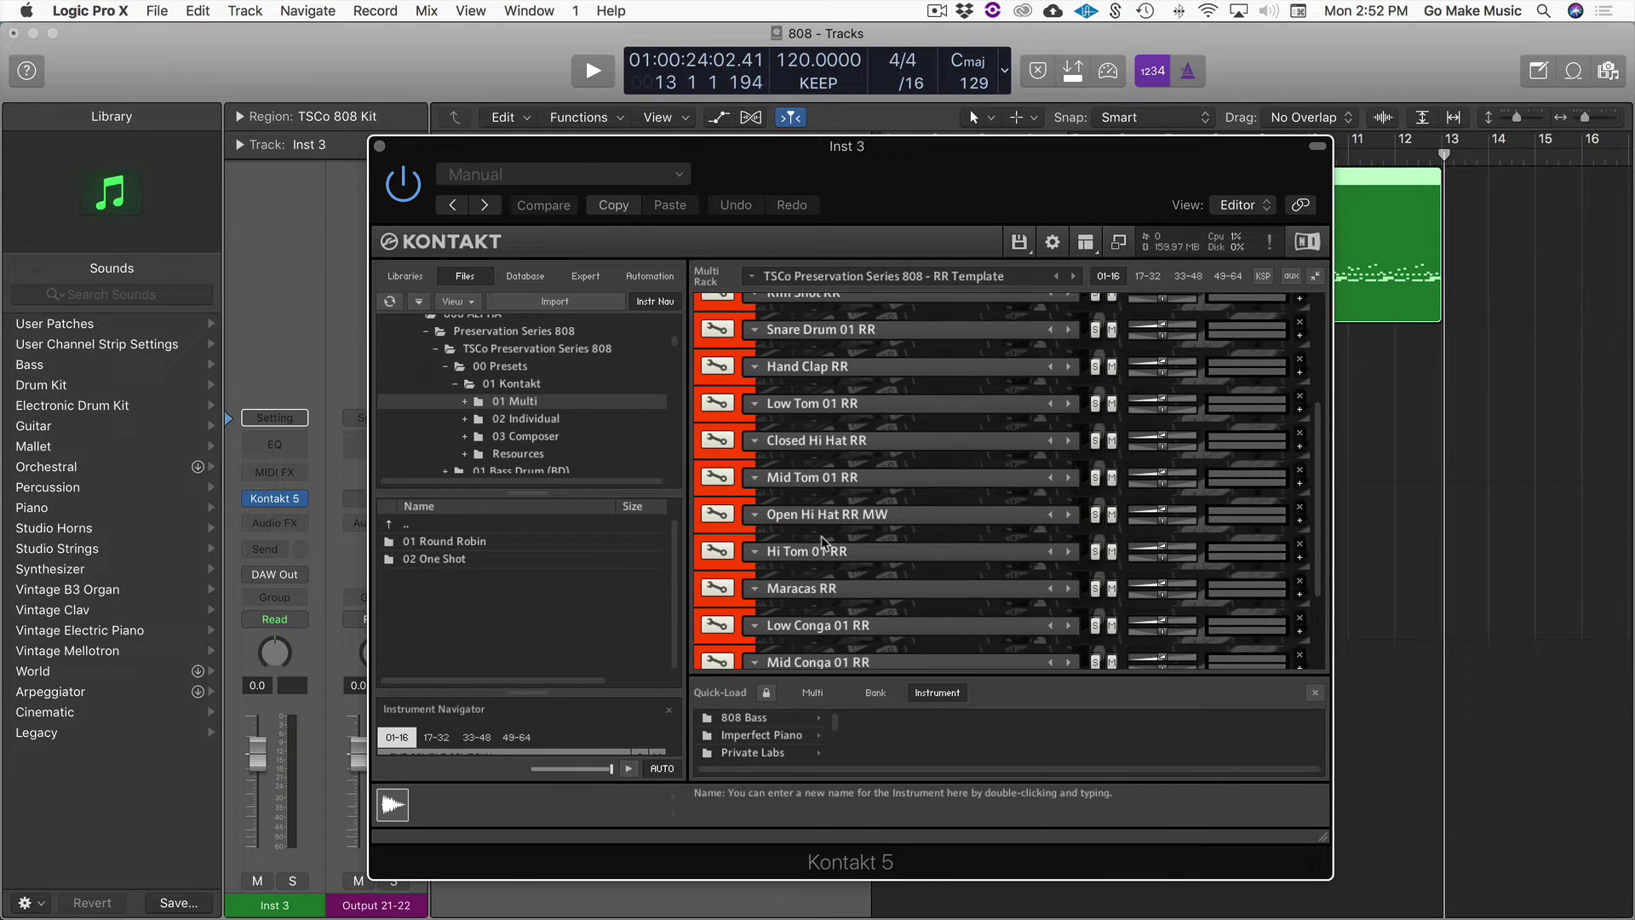
scroll(809, 569, "down", 1)
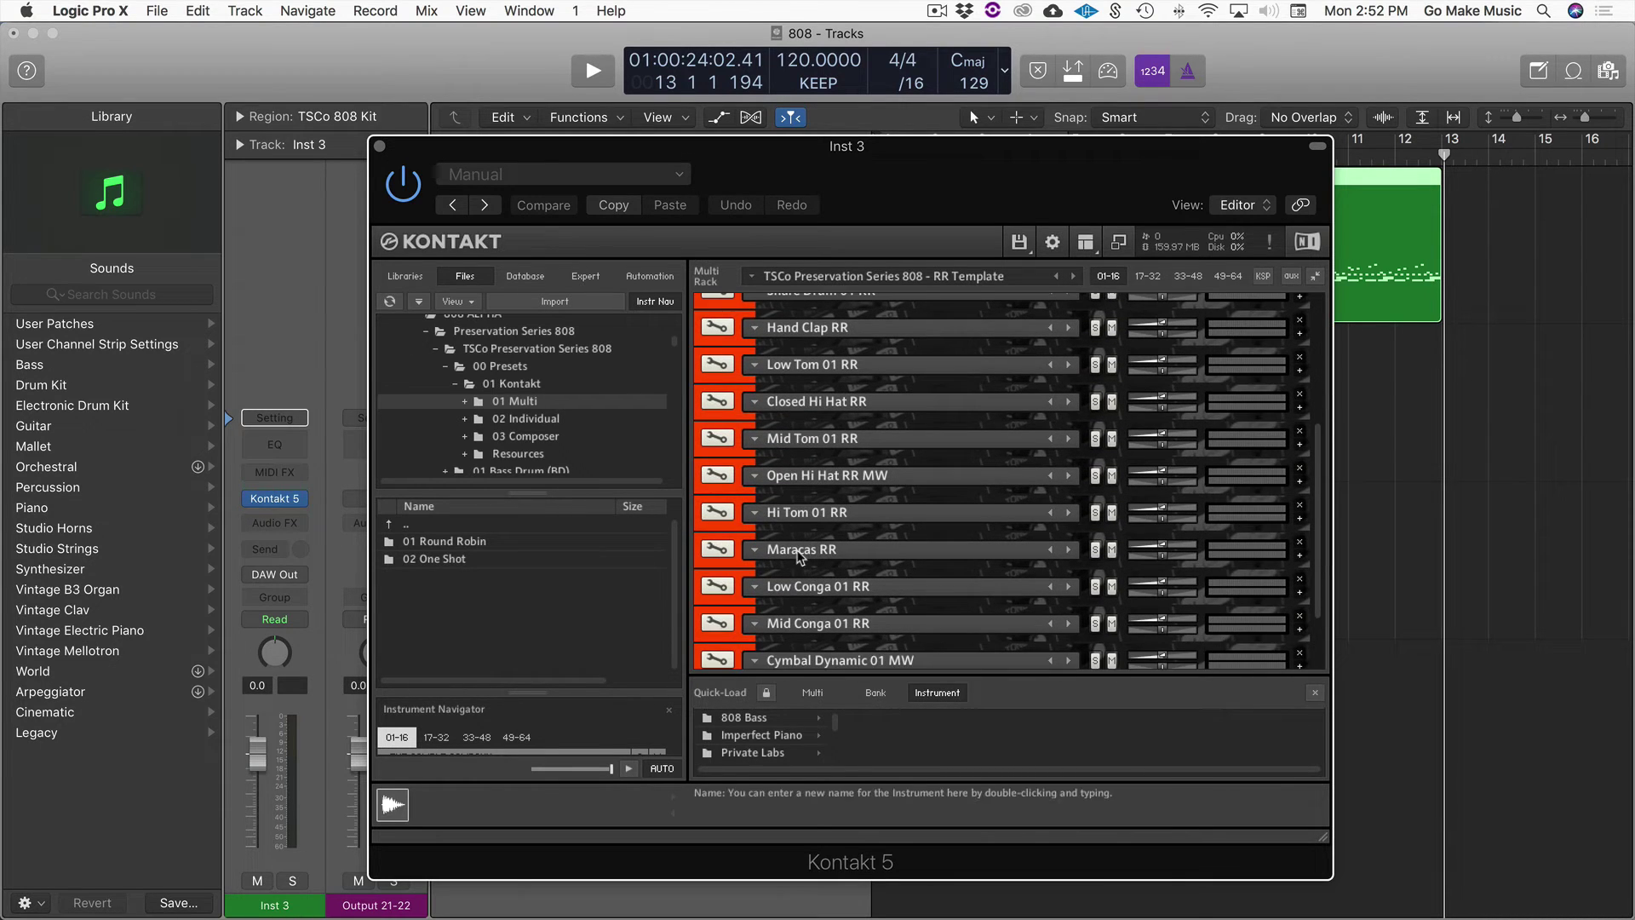
scroll(805, 554, "down", 1)
scroll(803, 546, "down", 1)
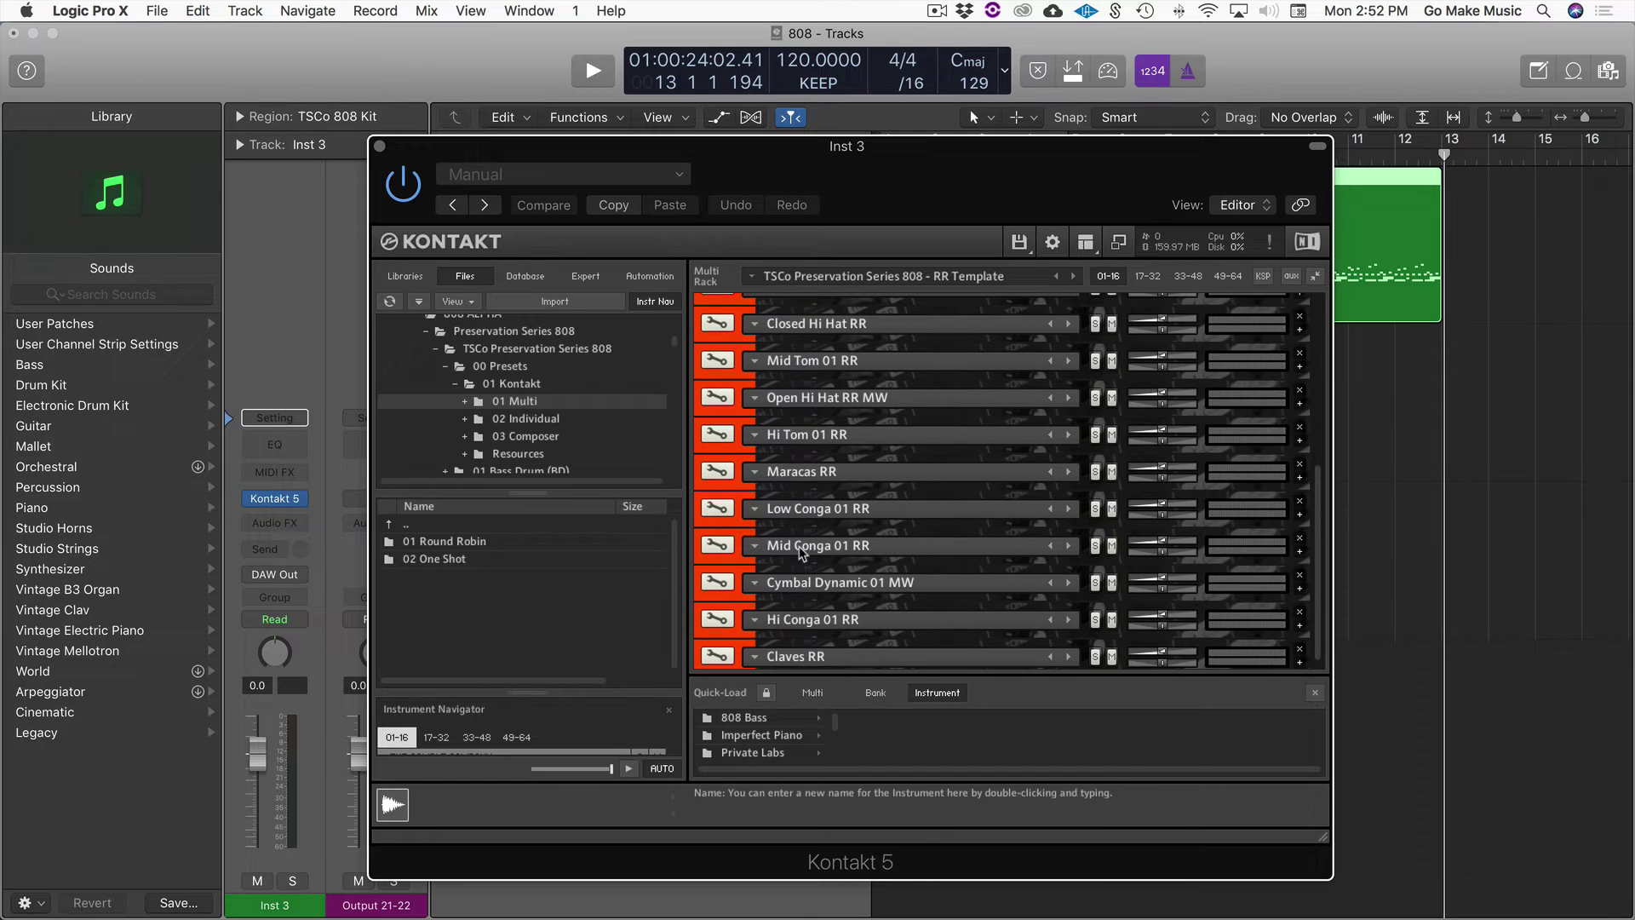
scroll(804, 566, "down", 1)
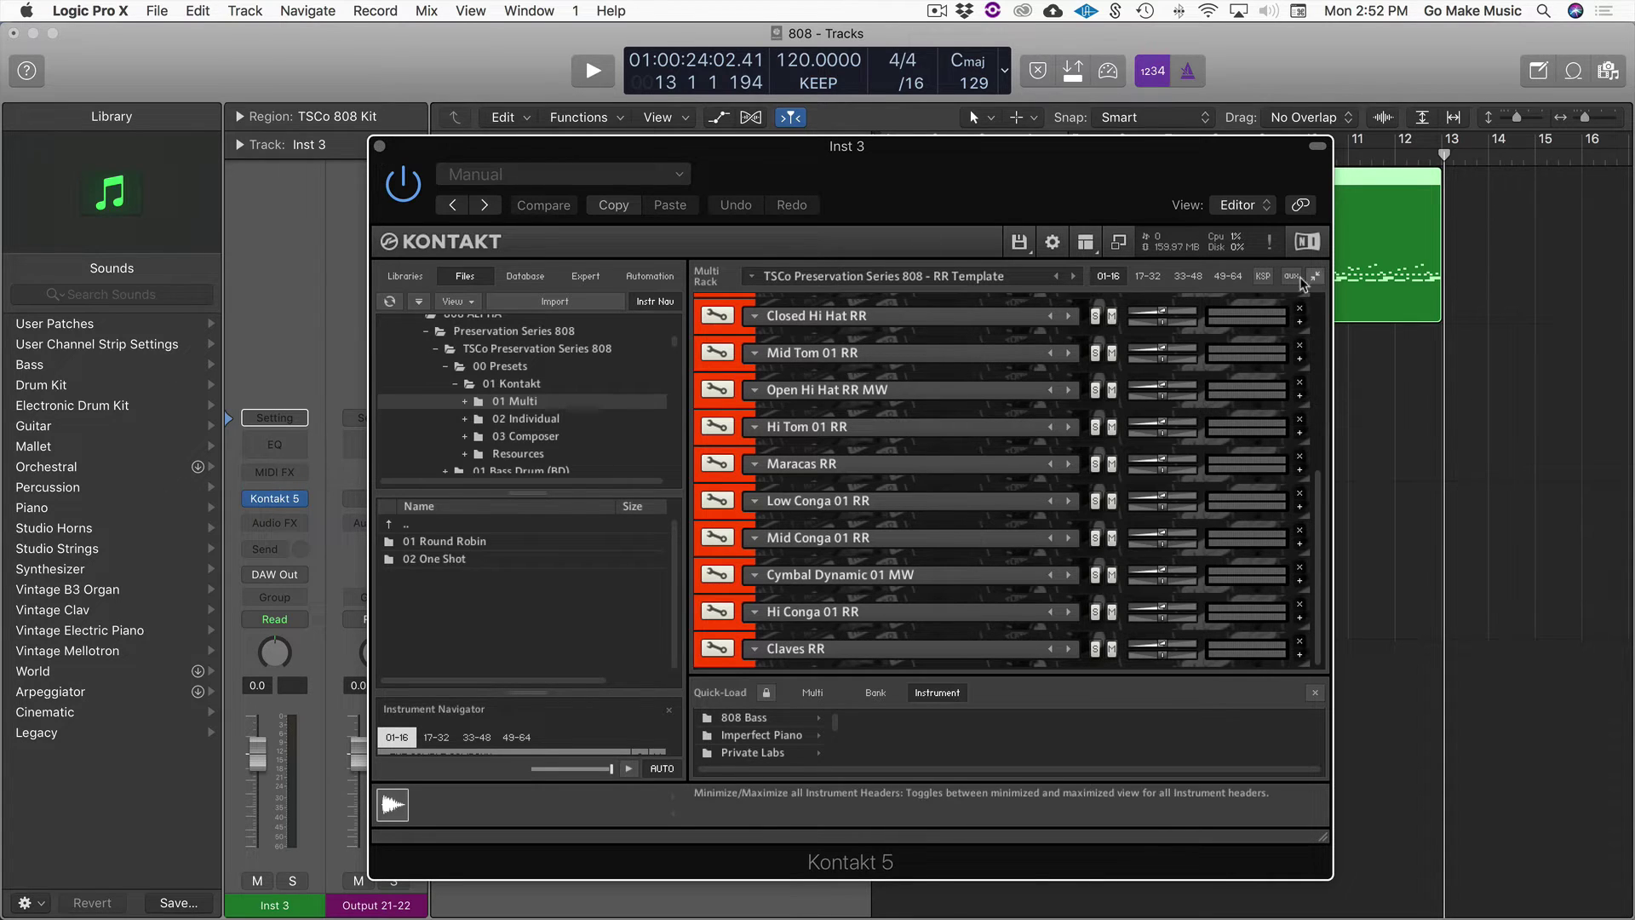
Show the 03 Composer preset folders and remove the top instrument from the rack
left_click(515, 438)
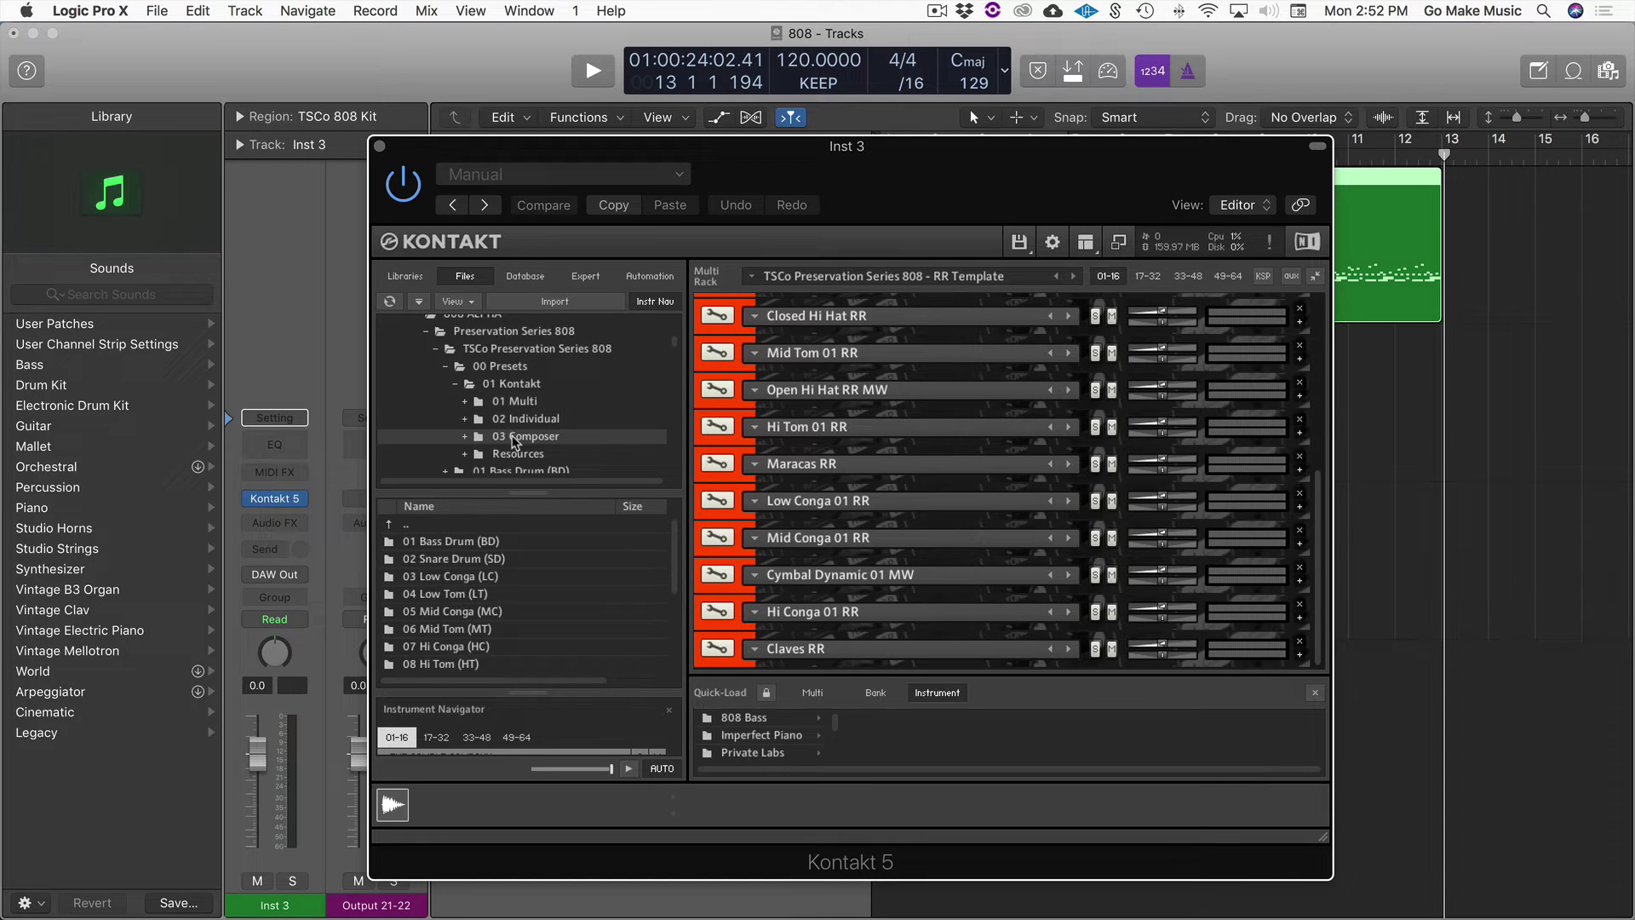
scroll(1304, 312, "up", 5)
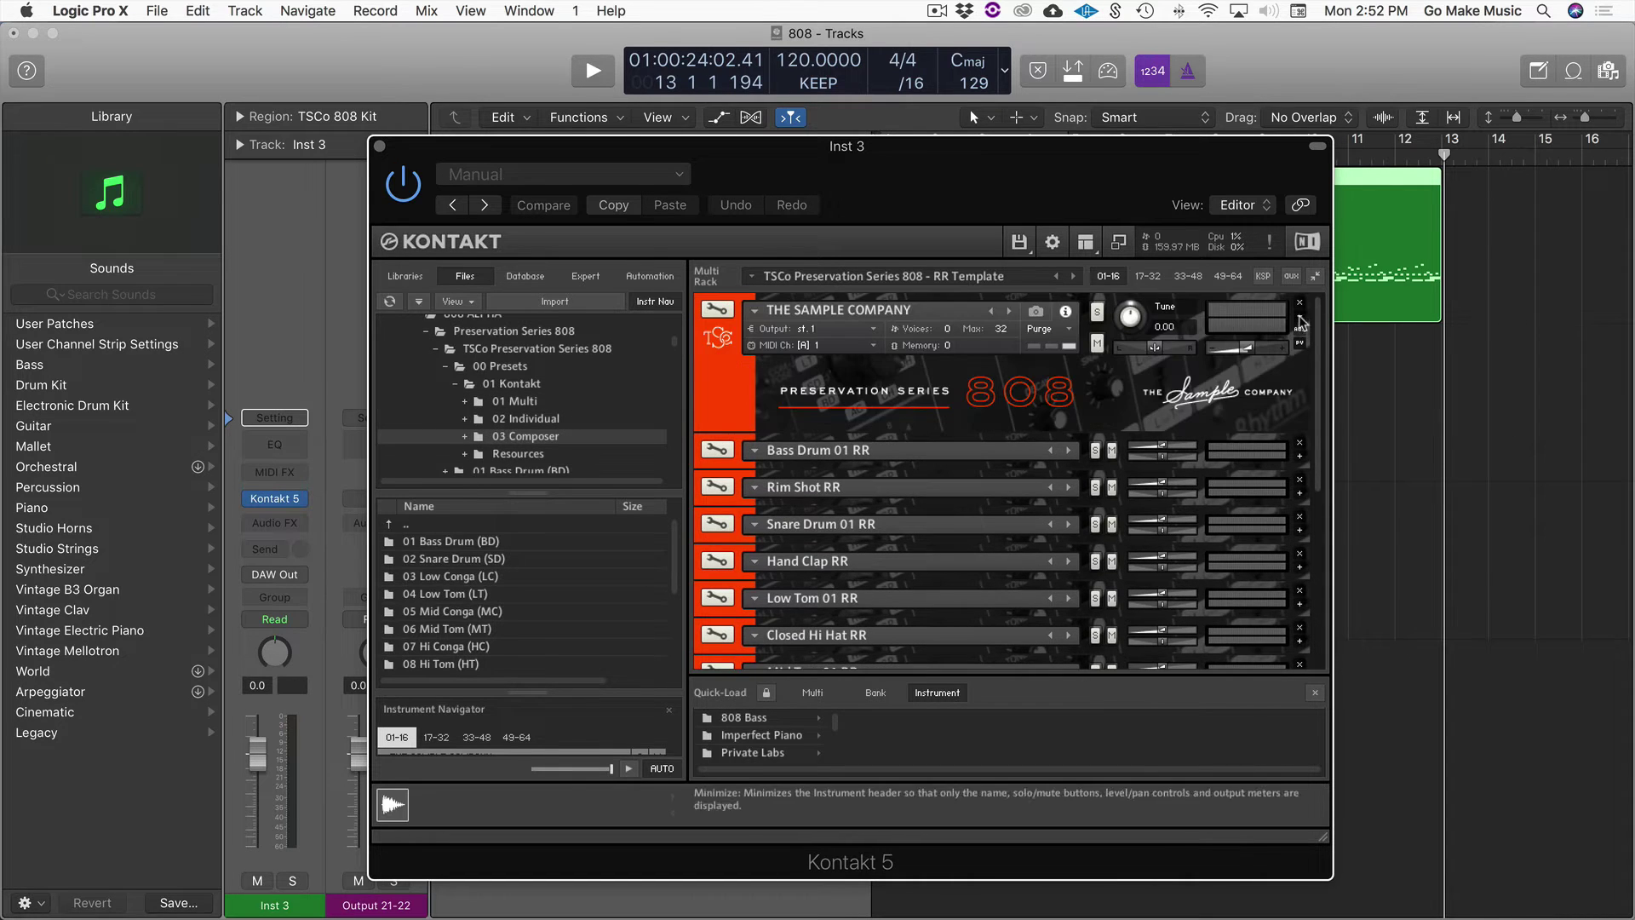
left_click(1302, 305)
Remove the Bass Drum and the remaining drum instruments from the rack, accepting the save prompt
left_click(1302, 305)
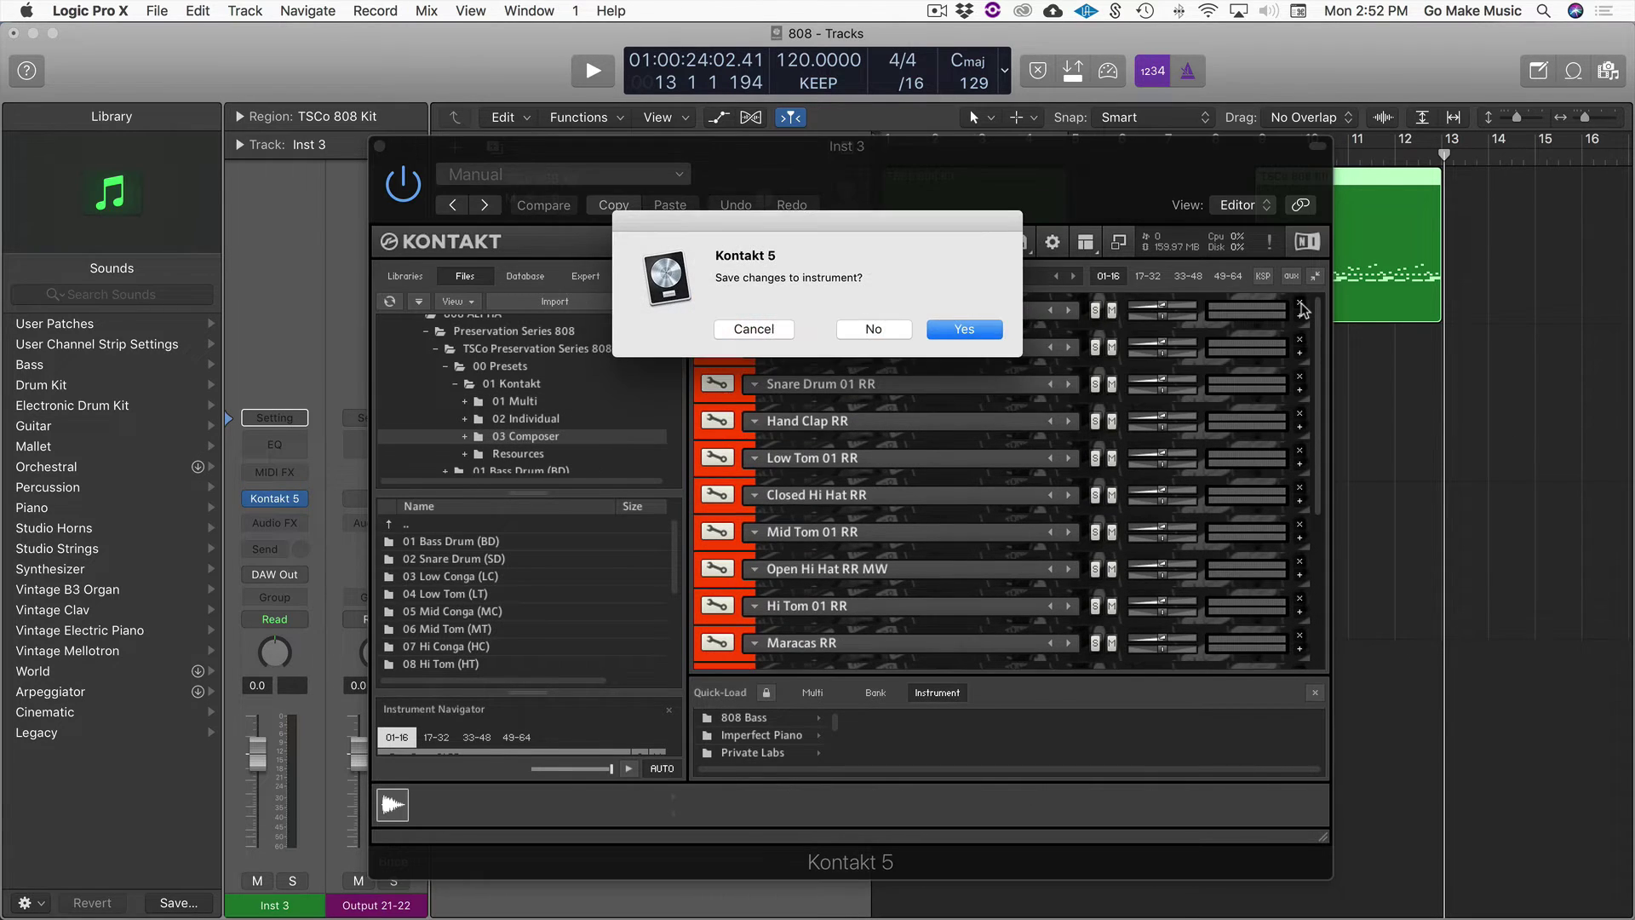
left_click(992, 332)
left_click(1301, 305)
left_click(1301, 305)
left_click(1301, 305)
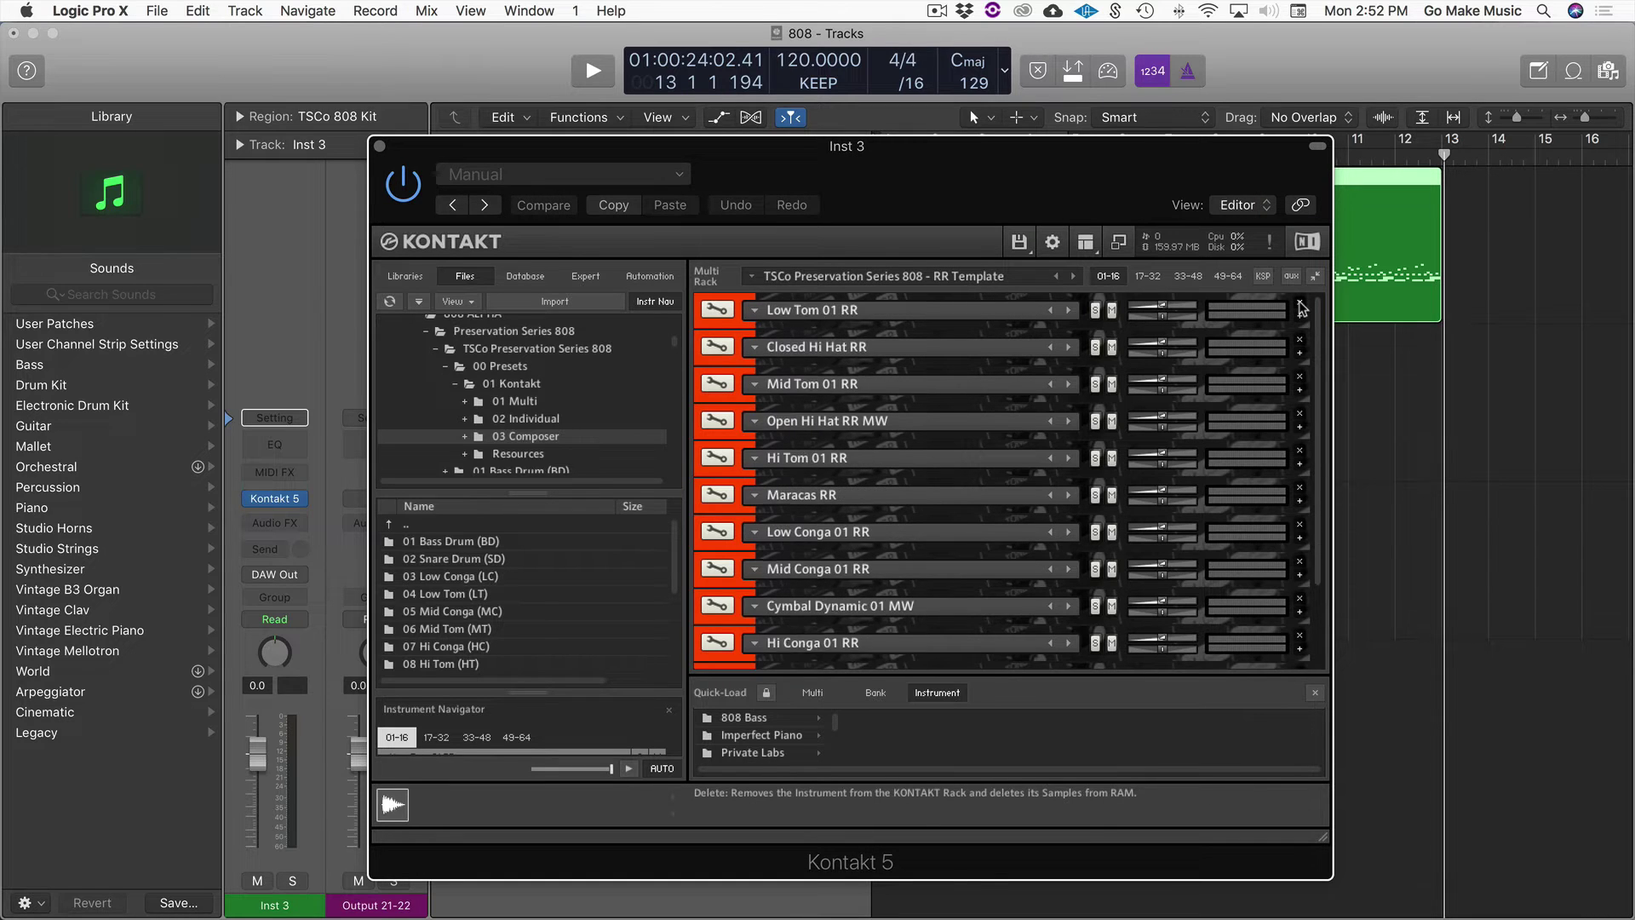
left_click(1301, 305)
left_click(1301, 305)
left_click(1301, 305)
left_click(1301, 305)
left_click(1301, 305)
left_click(1300, 305)
left_click(1301, 304)
left_click(1301, 305)
left_click(1301, 305)
left_click(1301, 305)
left_click(1301, 304)
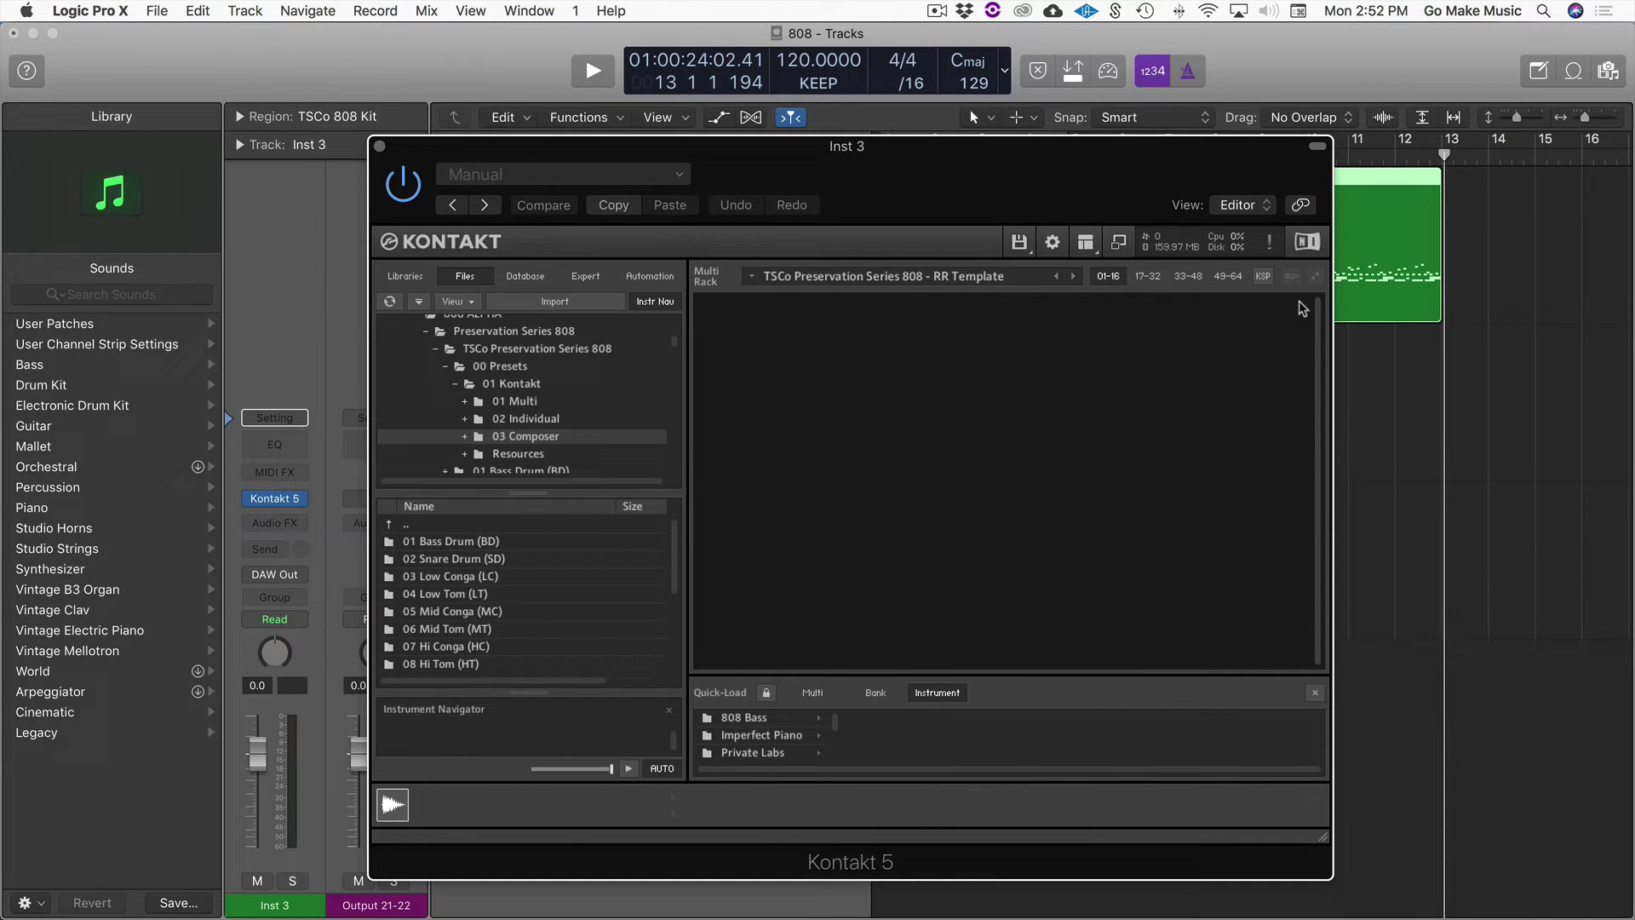
Browse 03 Composer > 02 Snare Drum (SD) > 01 Filtered and enlarge the file list
double_click(480, 438)
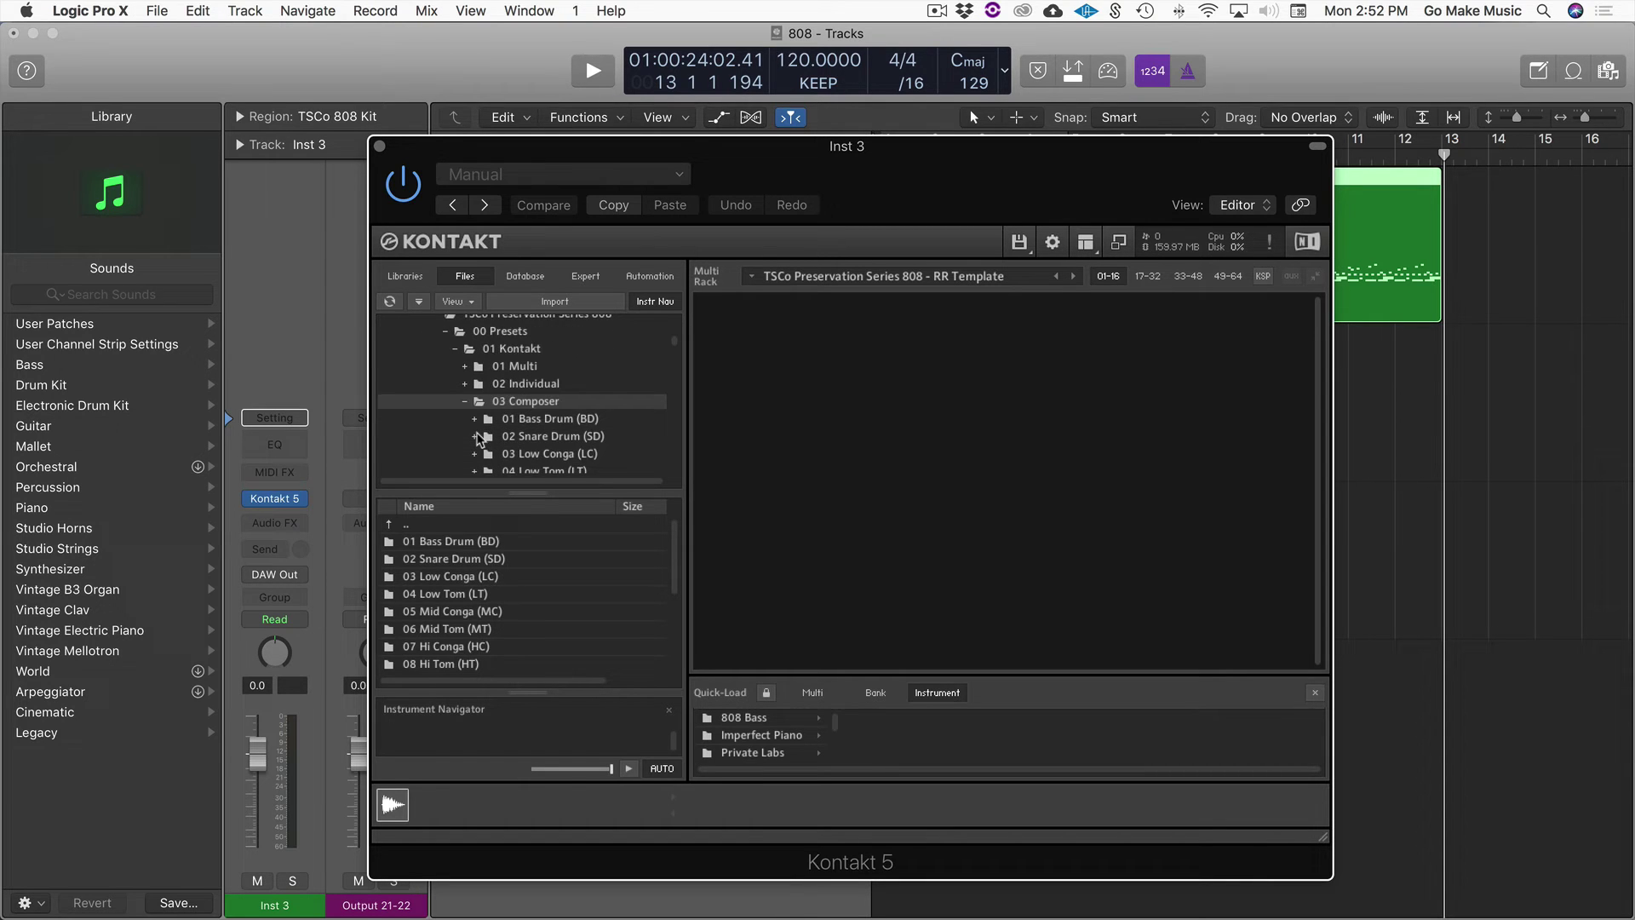
left_click_drag(516, 492, 528, 622)
scroll(555, 509, "down", 2)
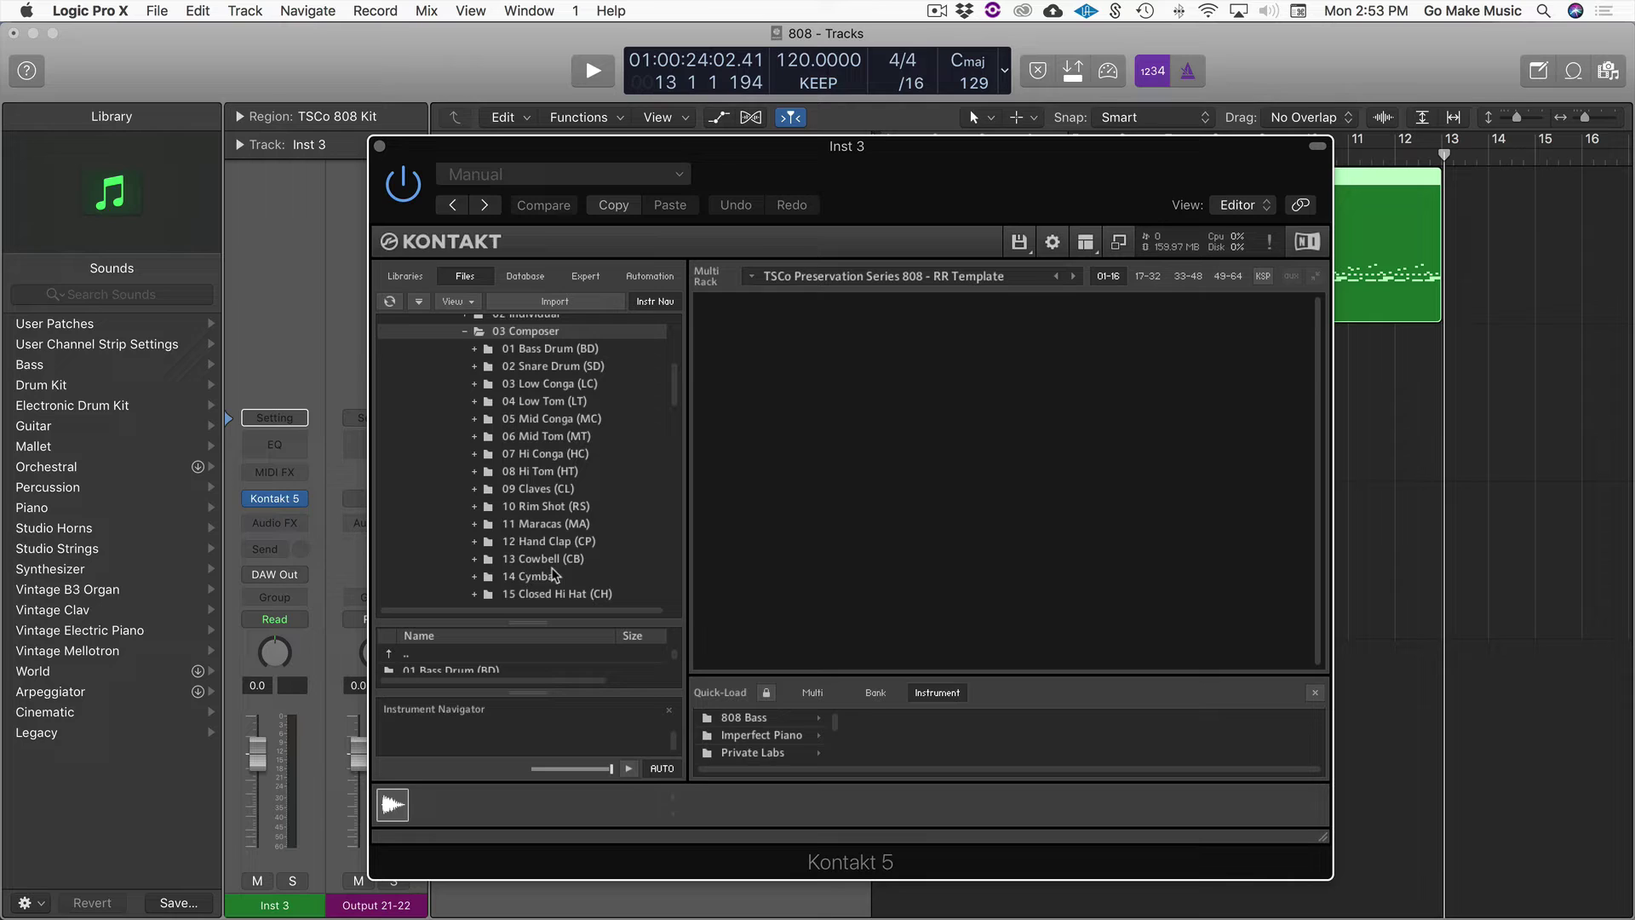
left_click(537, 373)
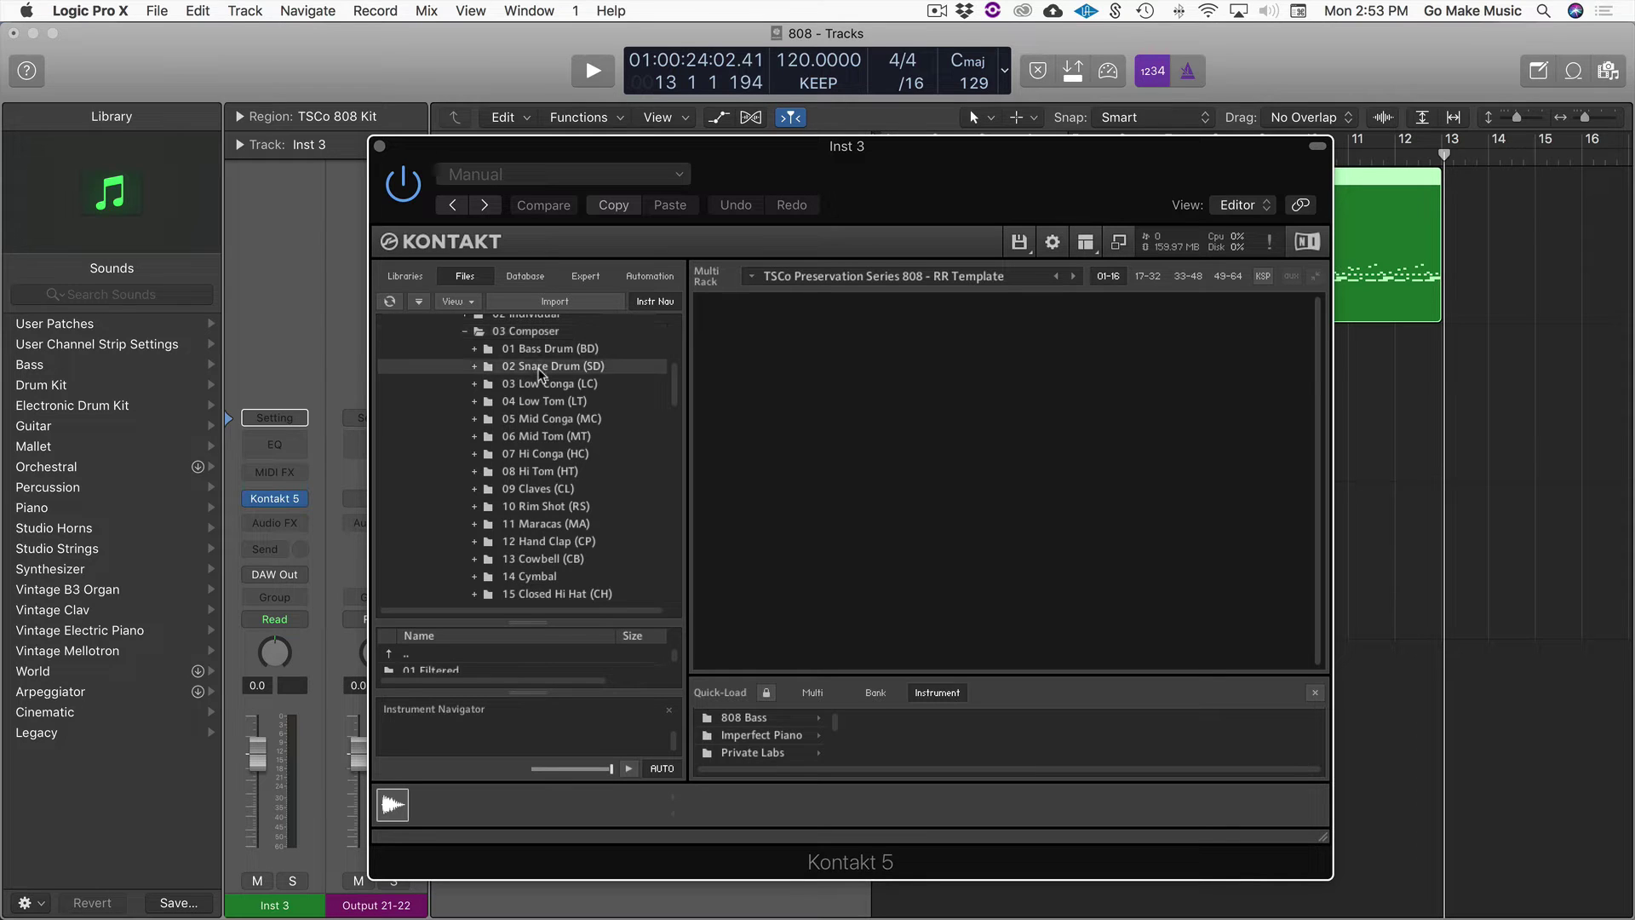
left_click(487, 368)
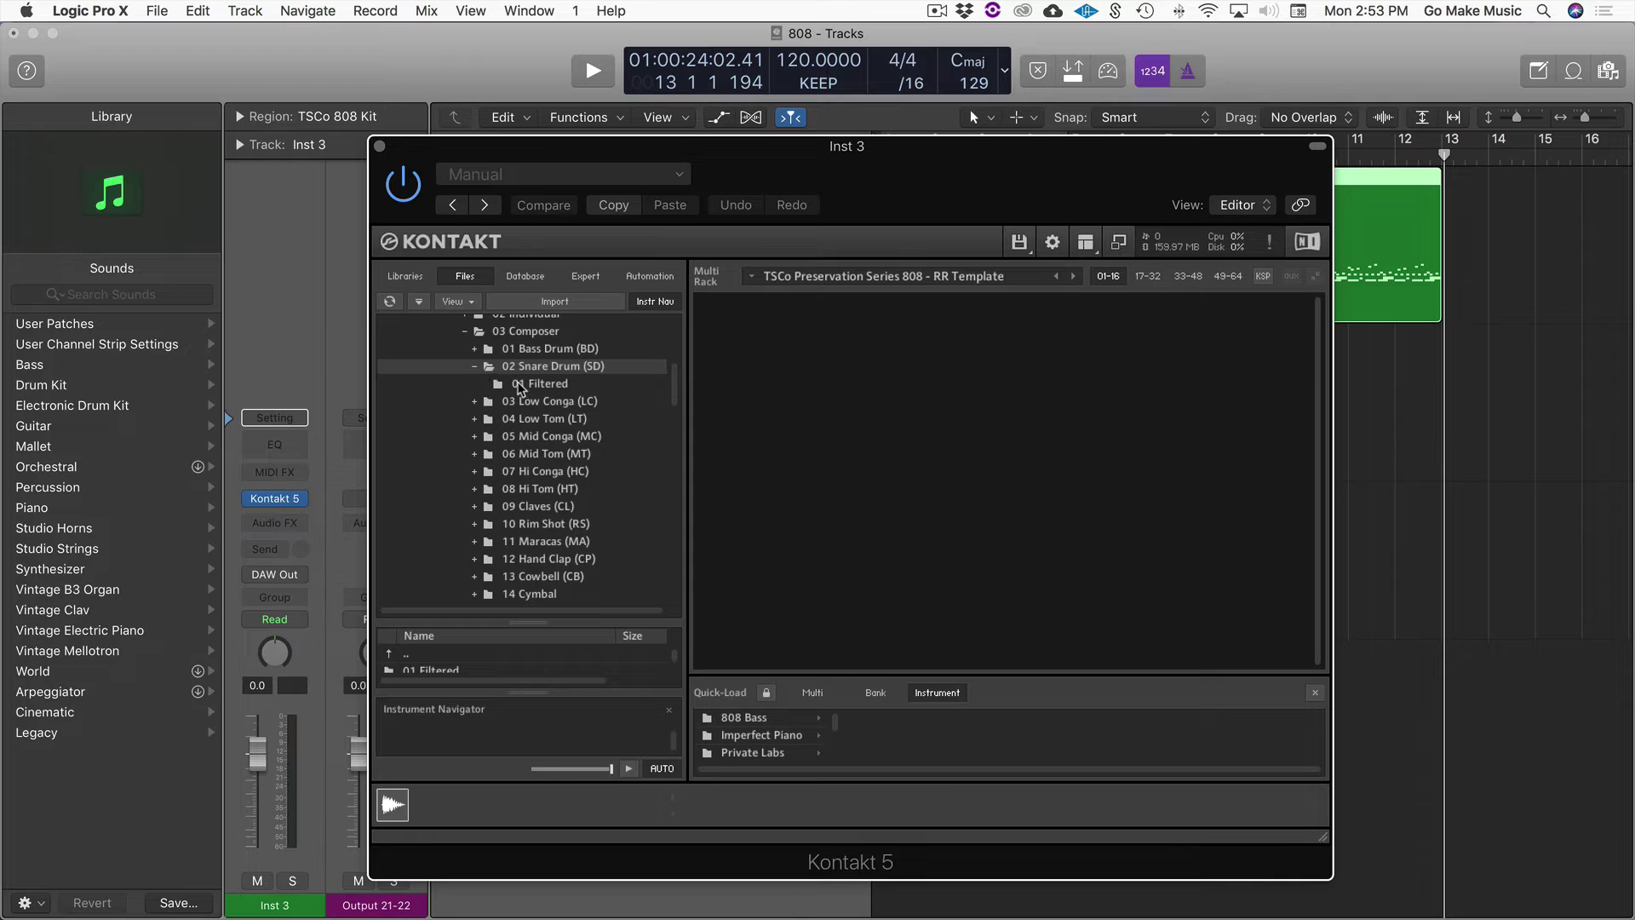
left_click(520, 386)
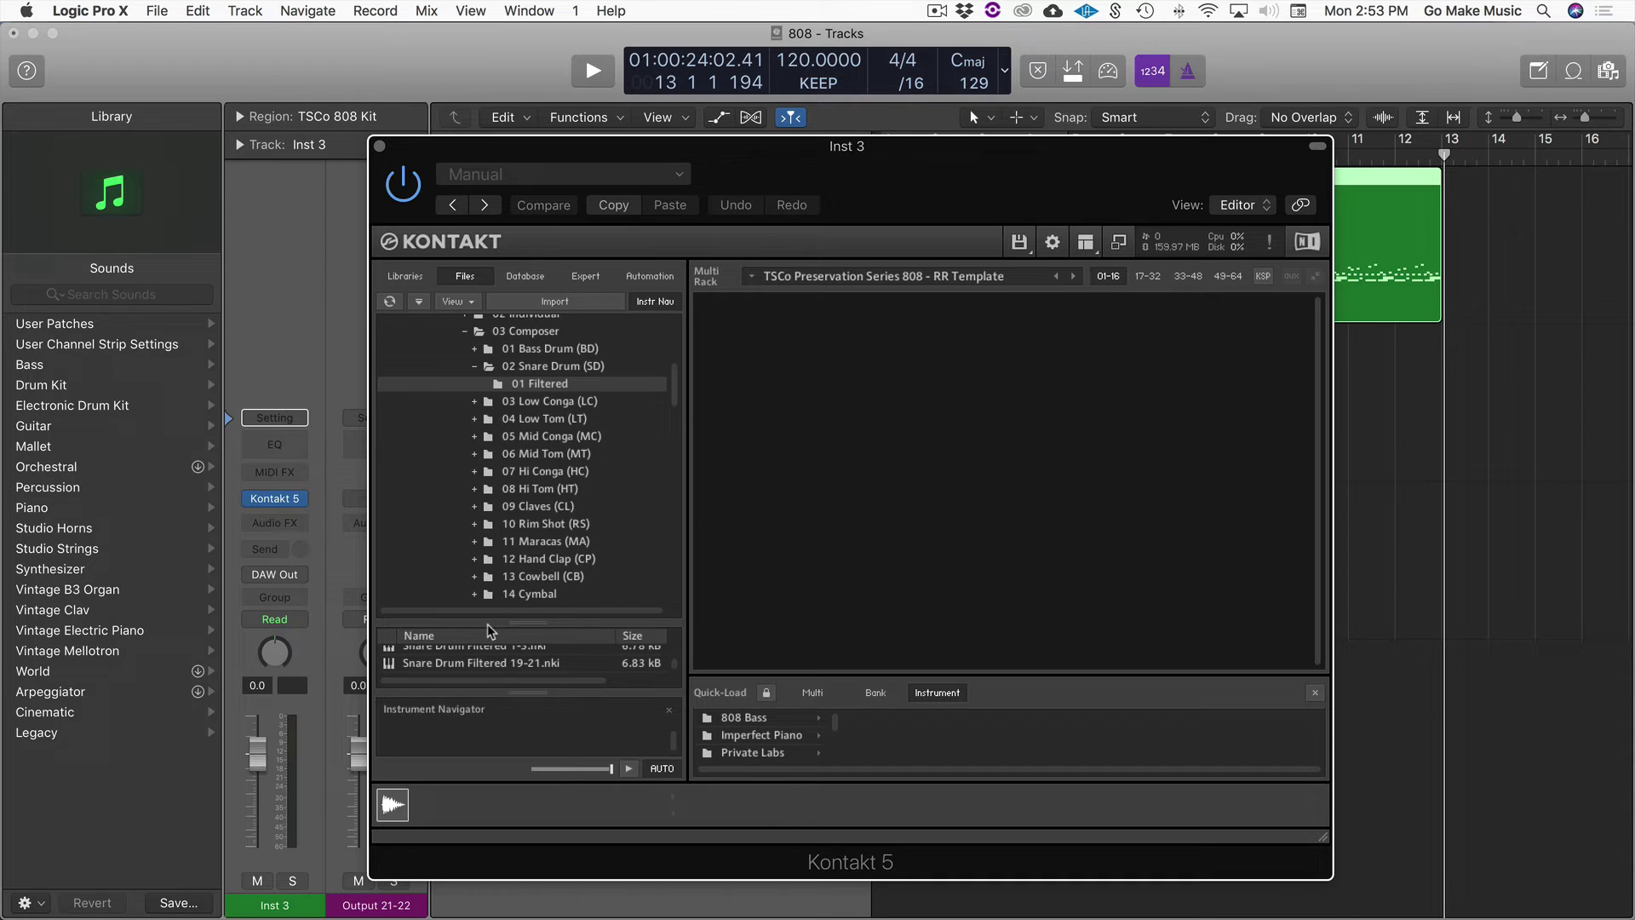
left_click_drag(510, 623, 515, 527)
Load Snare Drum Filtered 1-3.nki and bring up the on-screen piano keyboard with Cmd-K
double_click(492, 575)
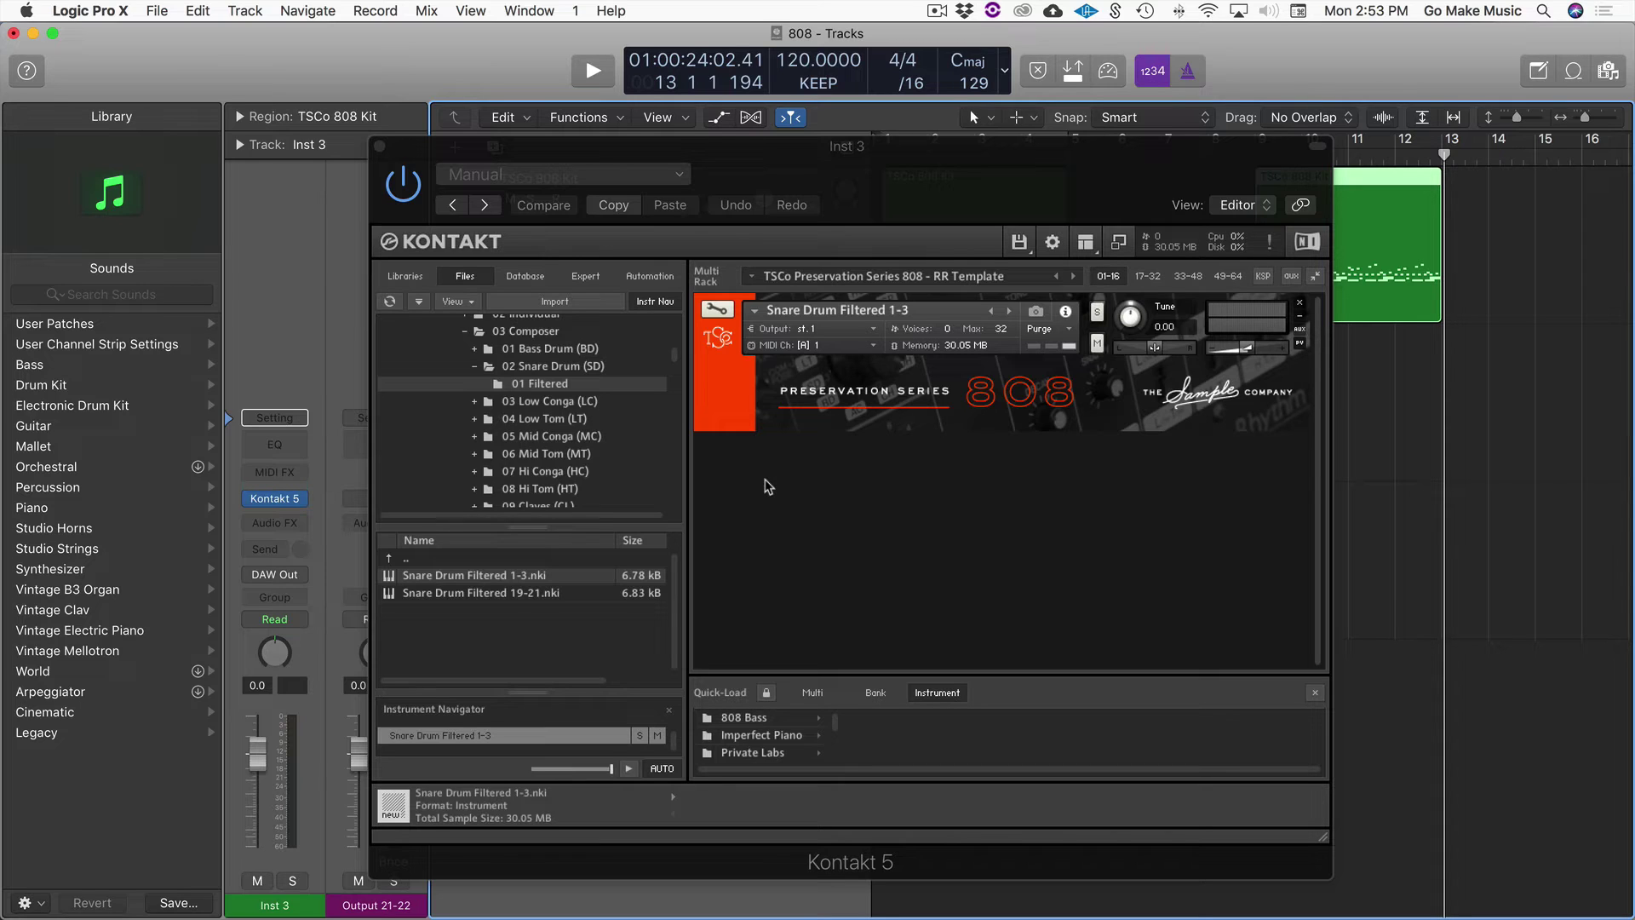
key("super+k")
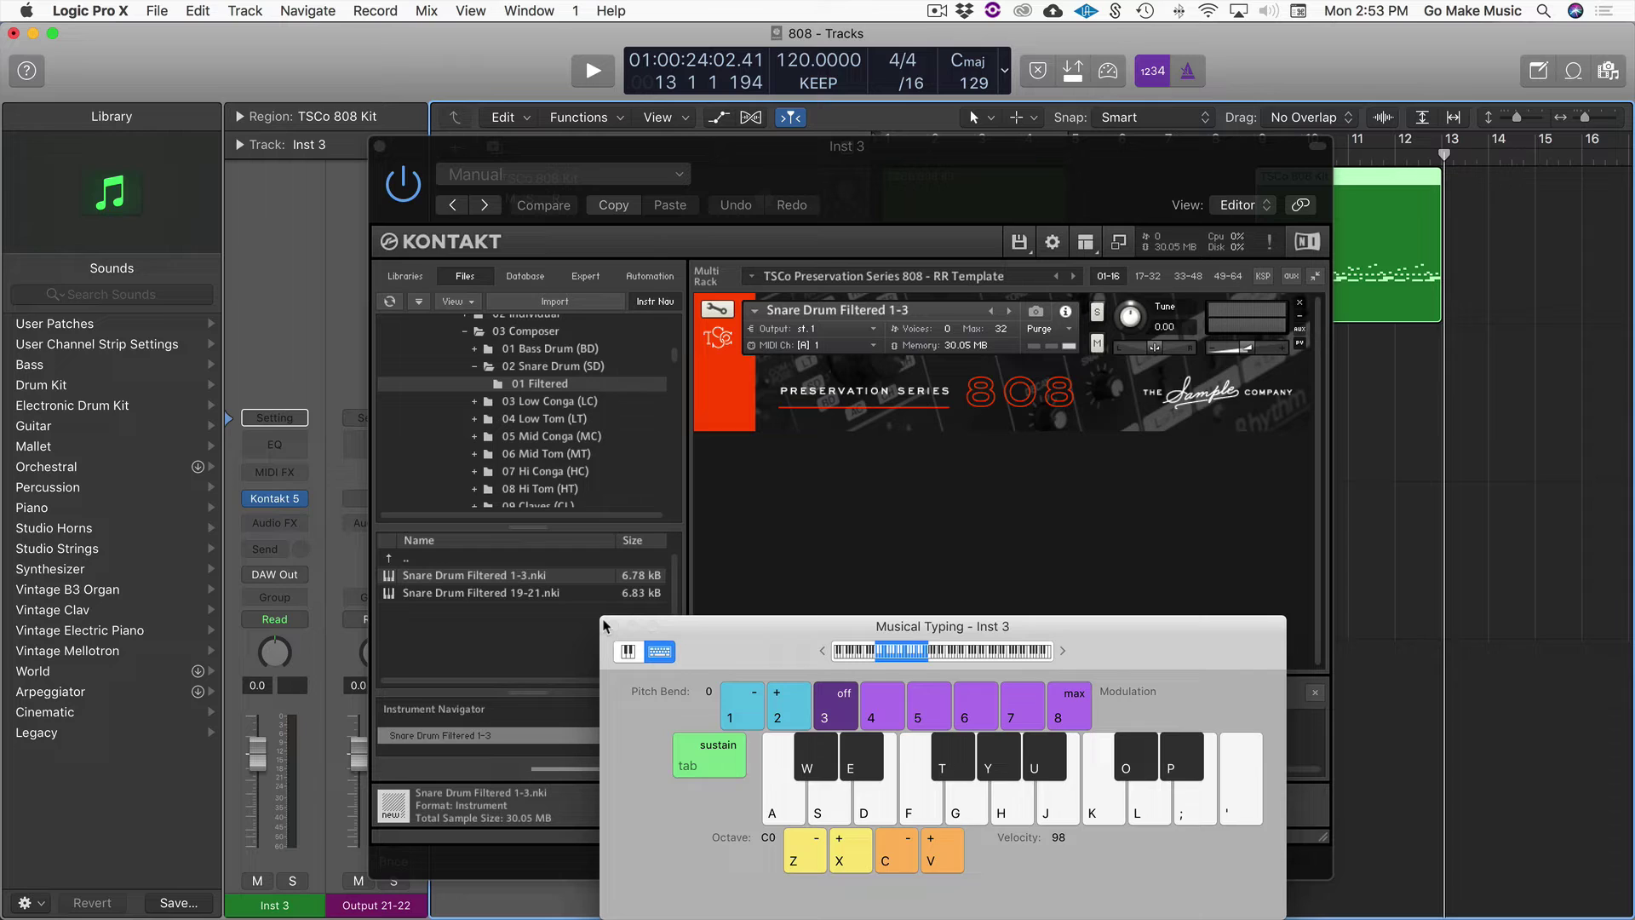
left_click(628, 652)
Move the keyboard window over Kontakt and play C1 several times to hear the filtered snare
left_click_drag(691, 583, 642, 561)
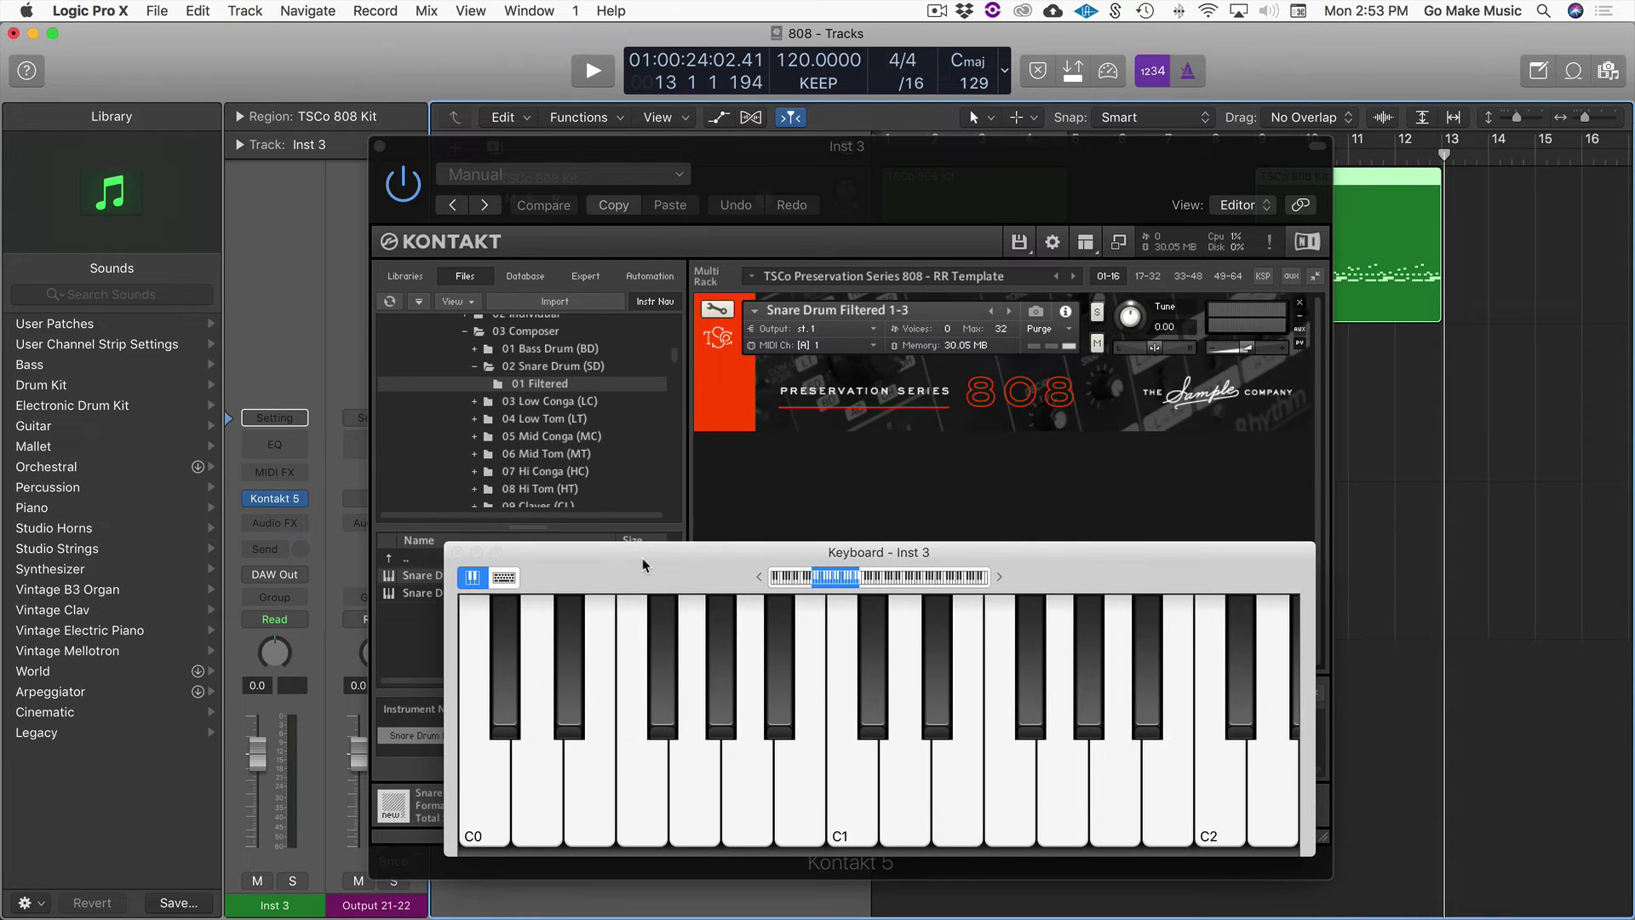
left_click(835, 750)
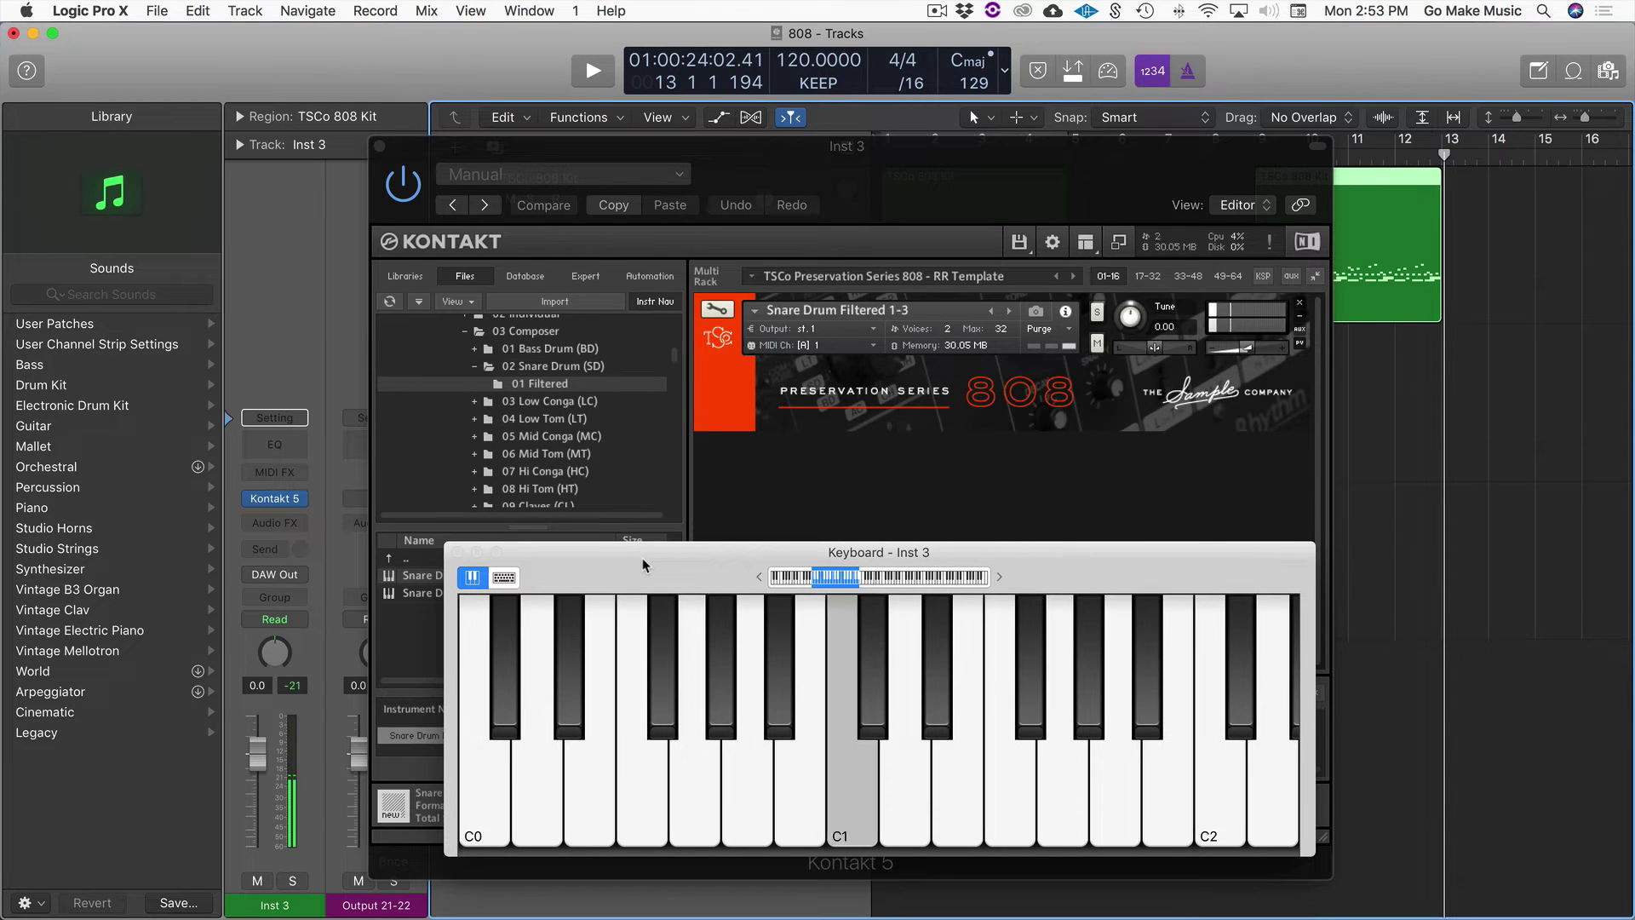
left_click(856, 800)
left_click(856, 800)
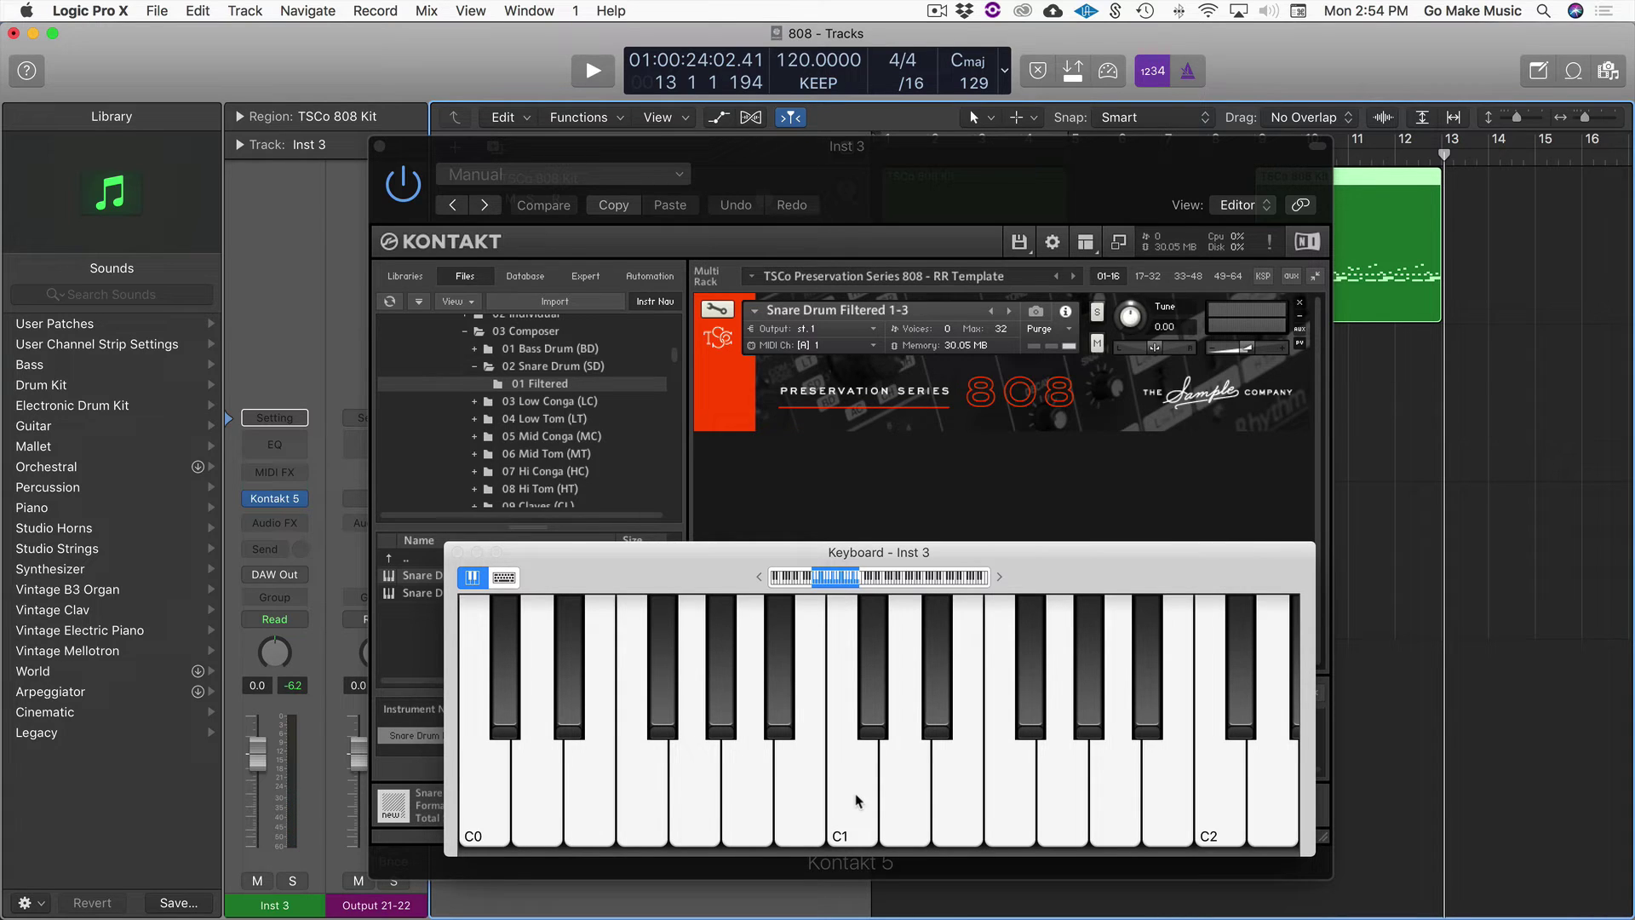
Play a run of notes on the G–L keys to audition the filtered snare variations
key("h")
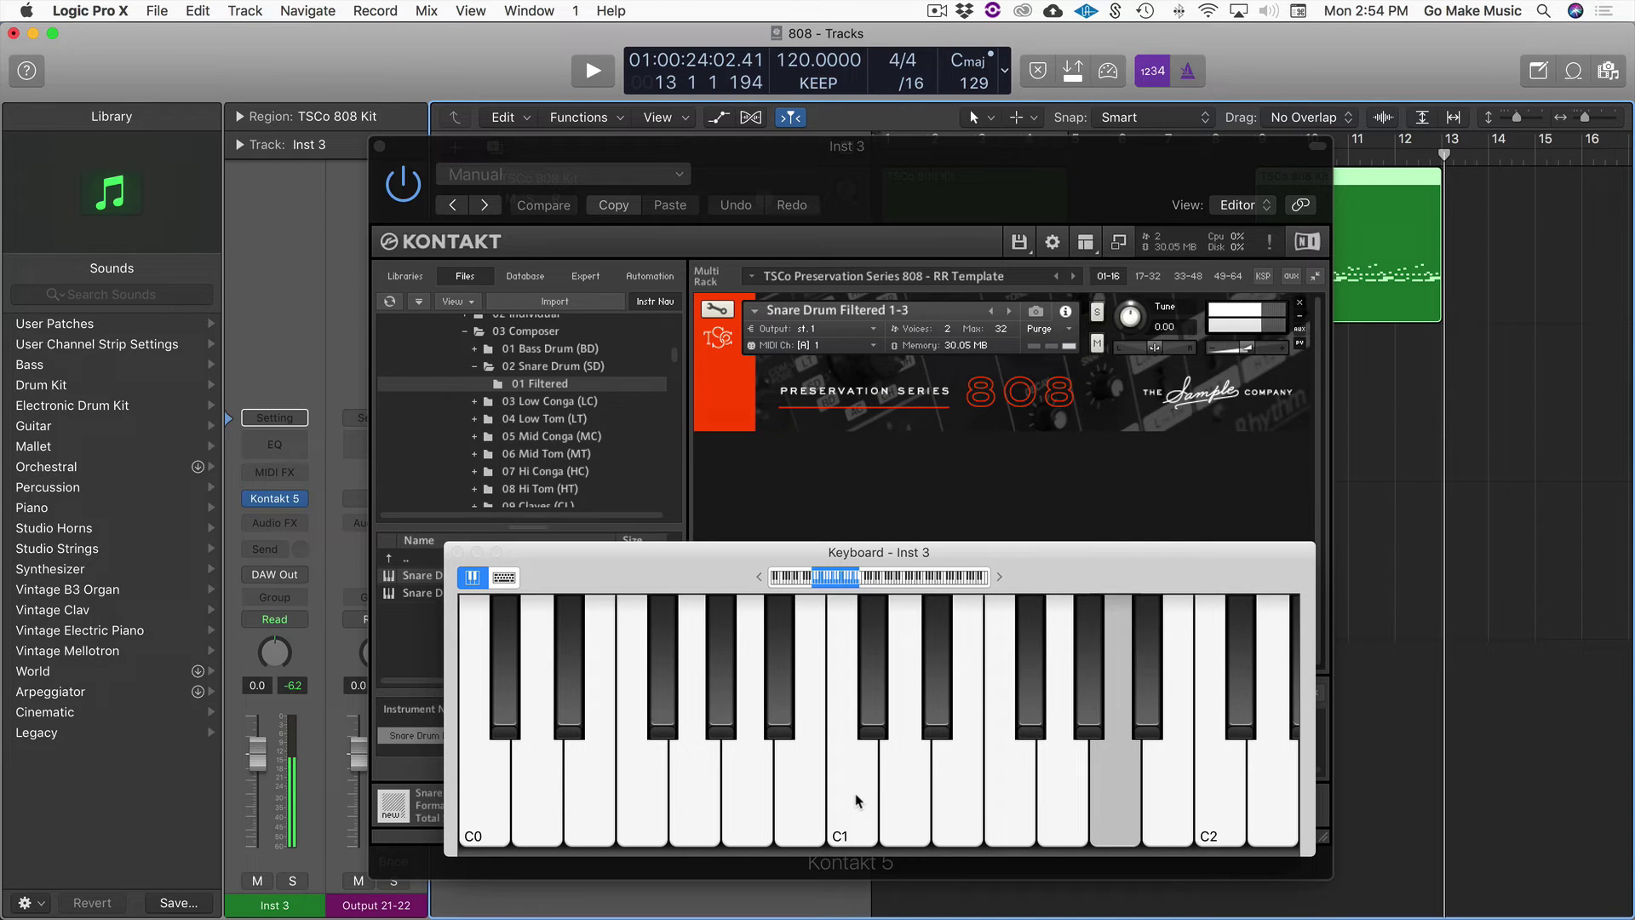
key("g")
key("j")
key("h+j")
key("h")
key("k")
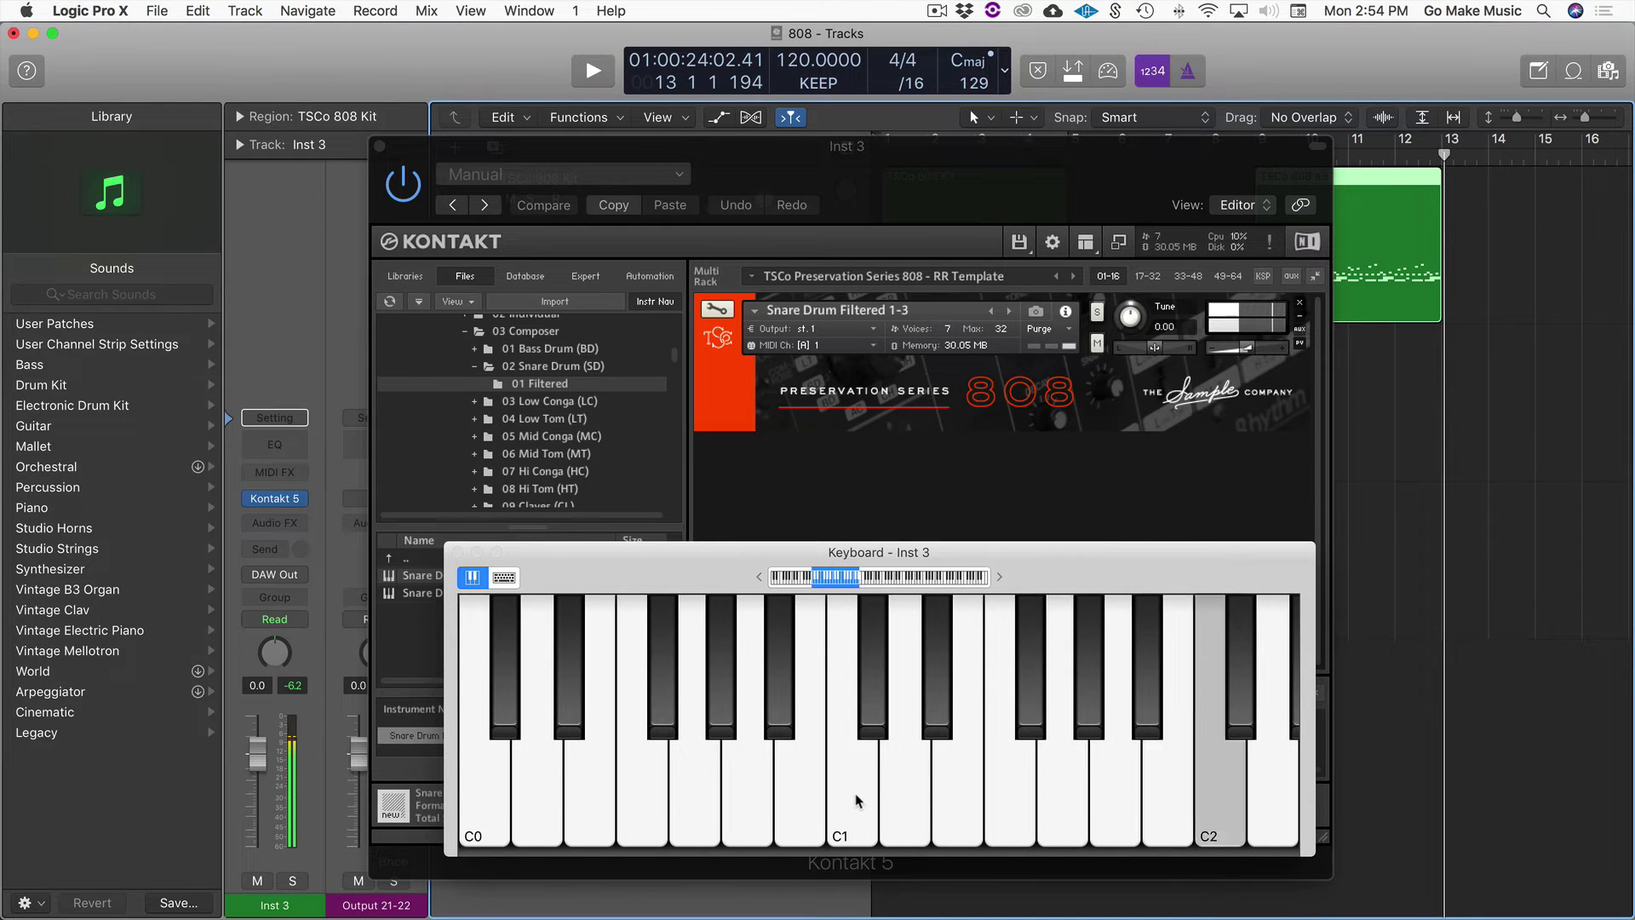
key("g")
key("j+k")
key("l")
key("j")
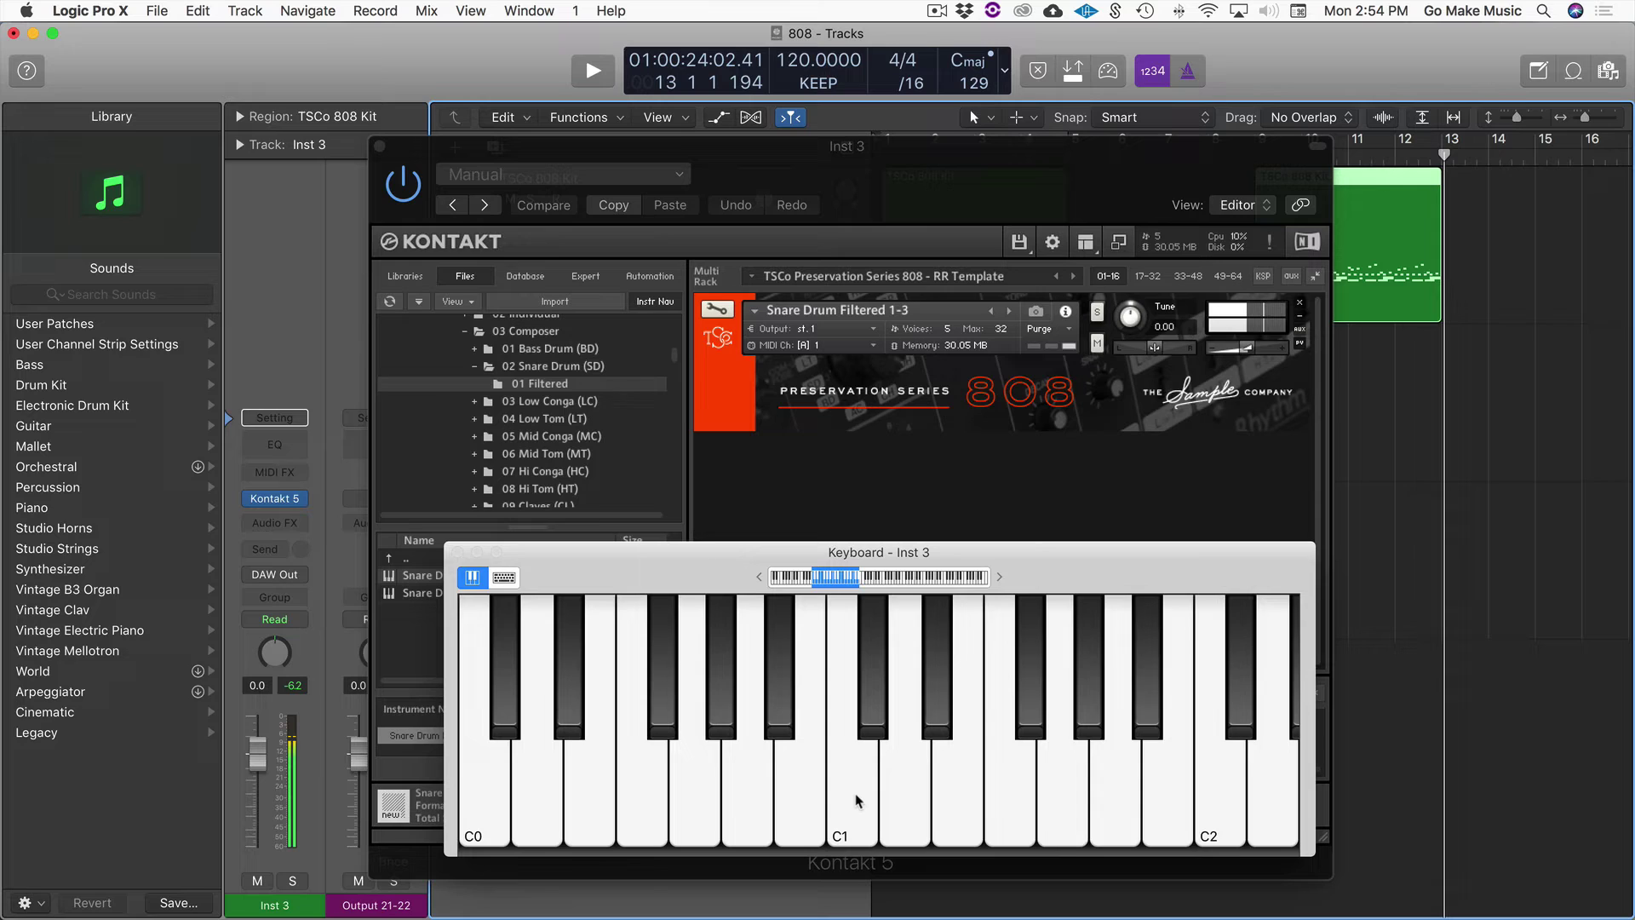
key("g")
key("j")
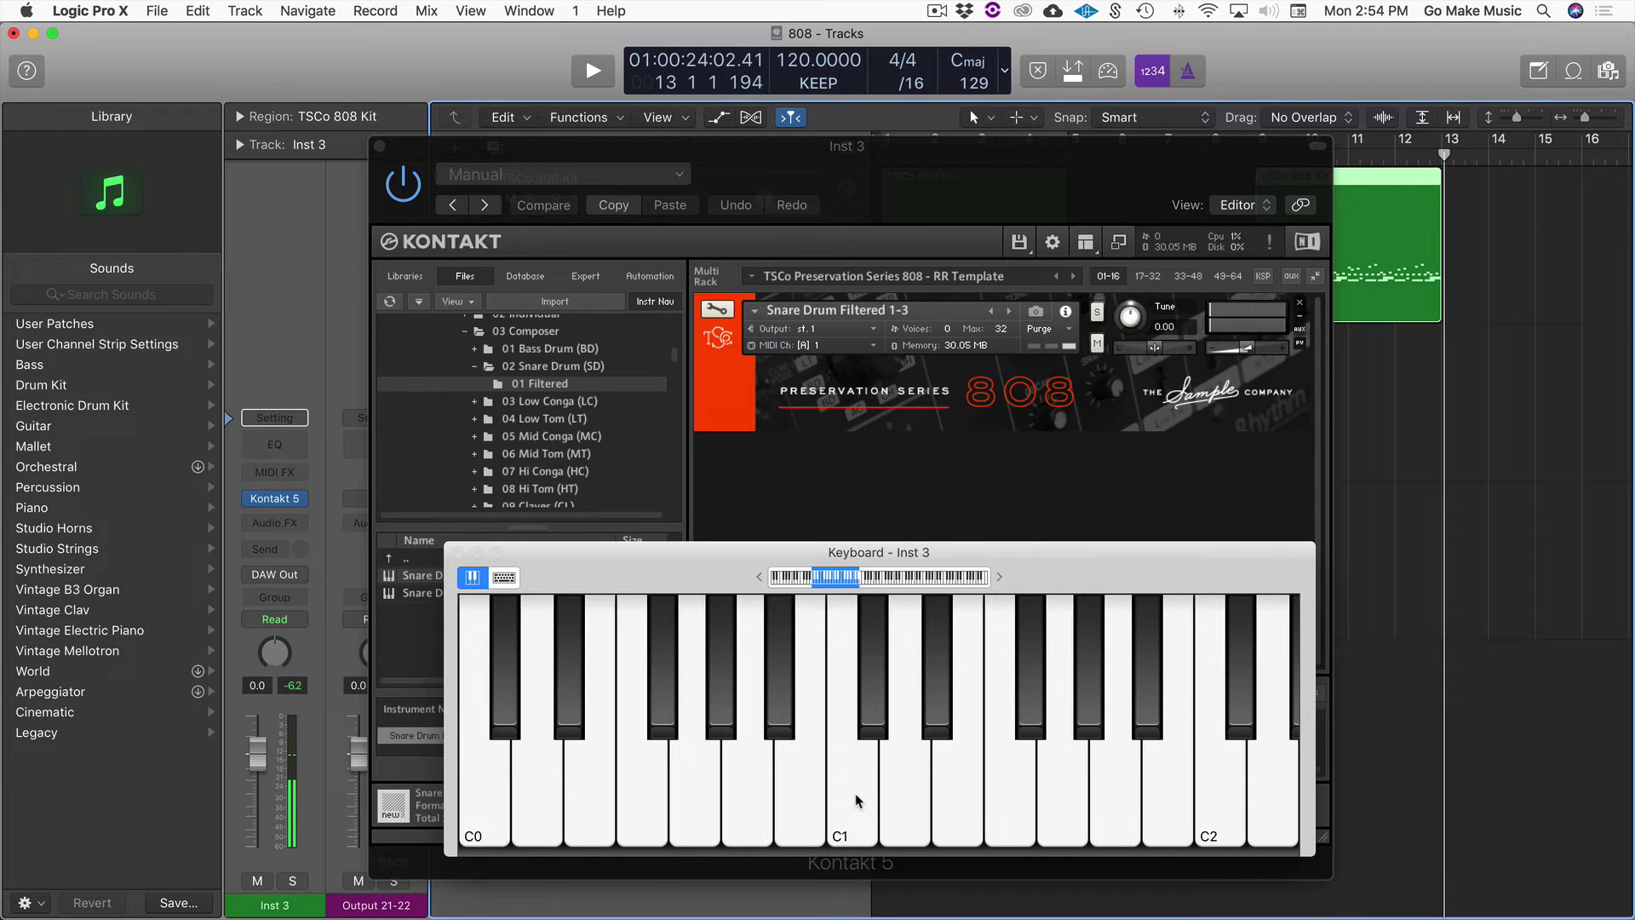
Play D2, A1, C2, B1 and G1 to compare the snare variations
key("l")
key("l")
key("h")
key("k")
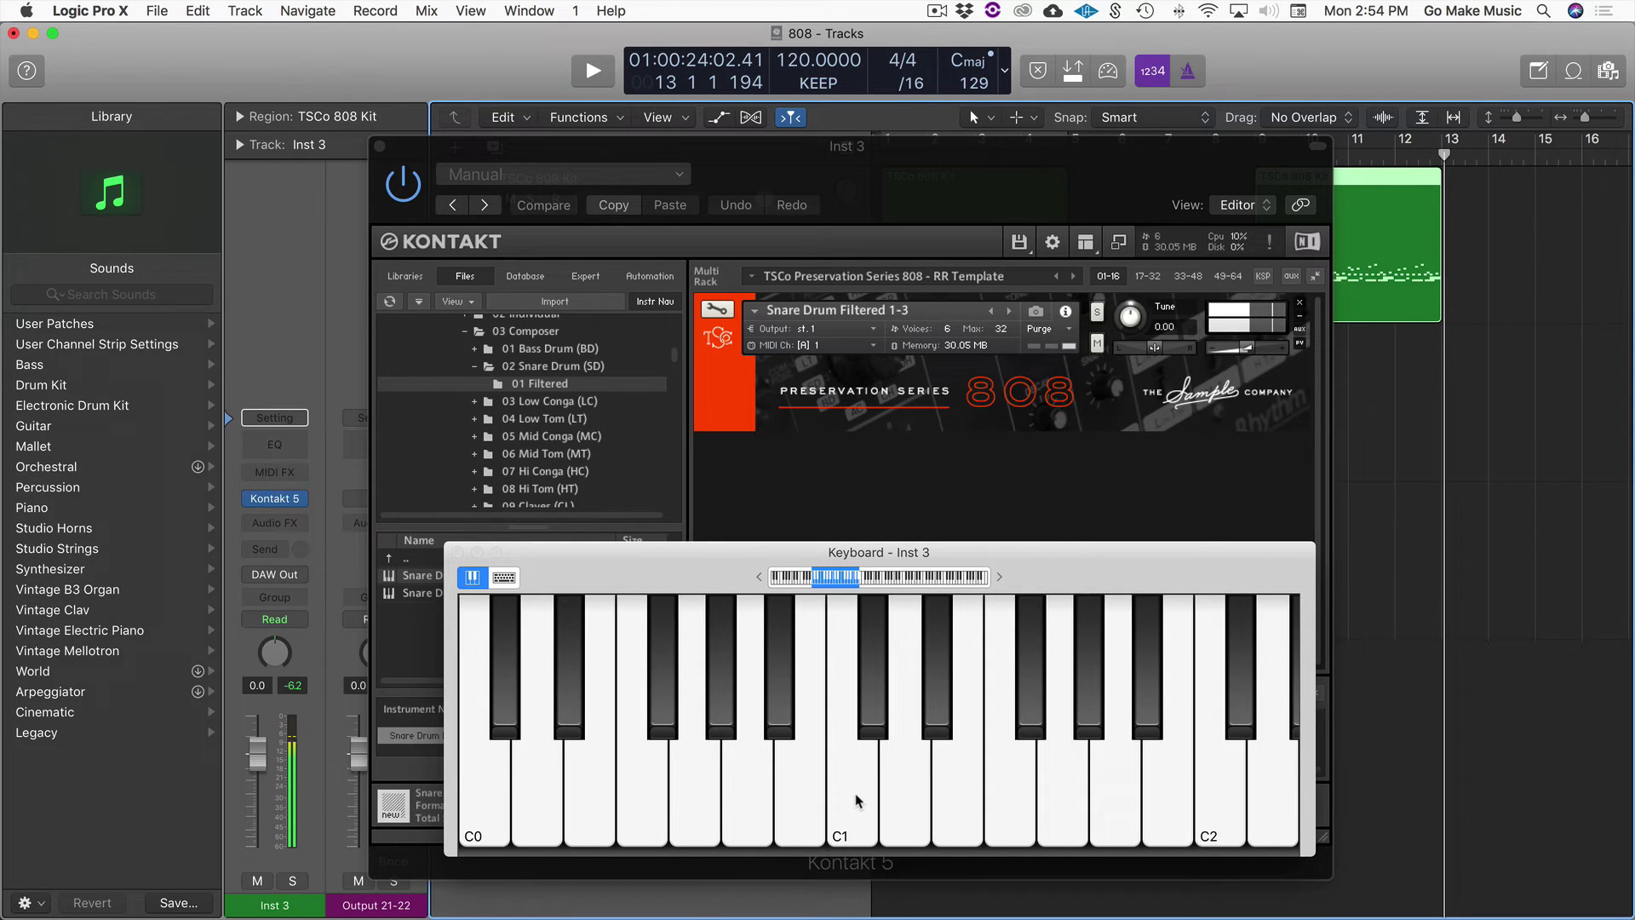
key("j")
key("k")
key("k")
key("k")
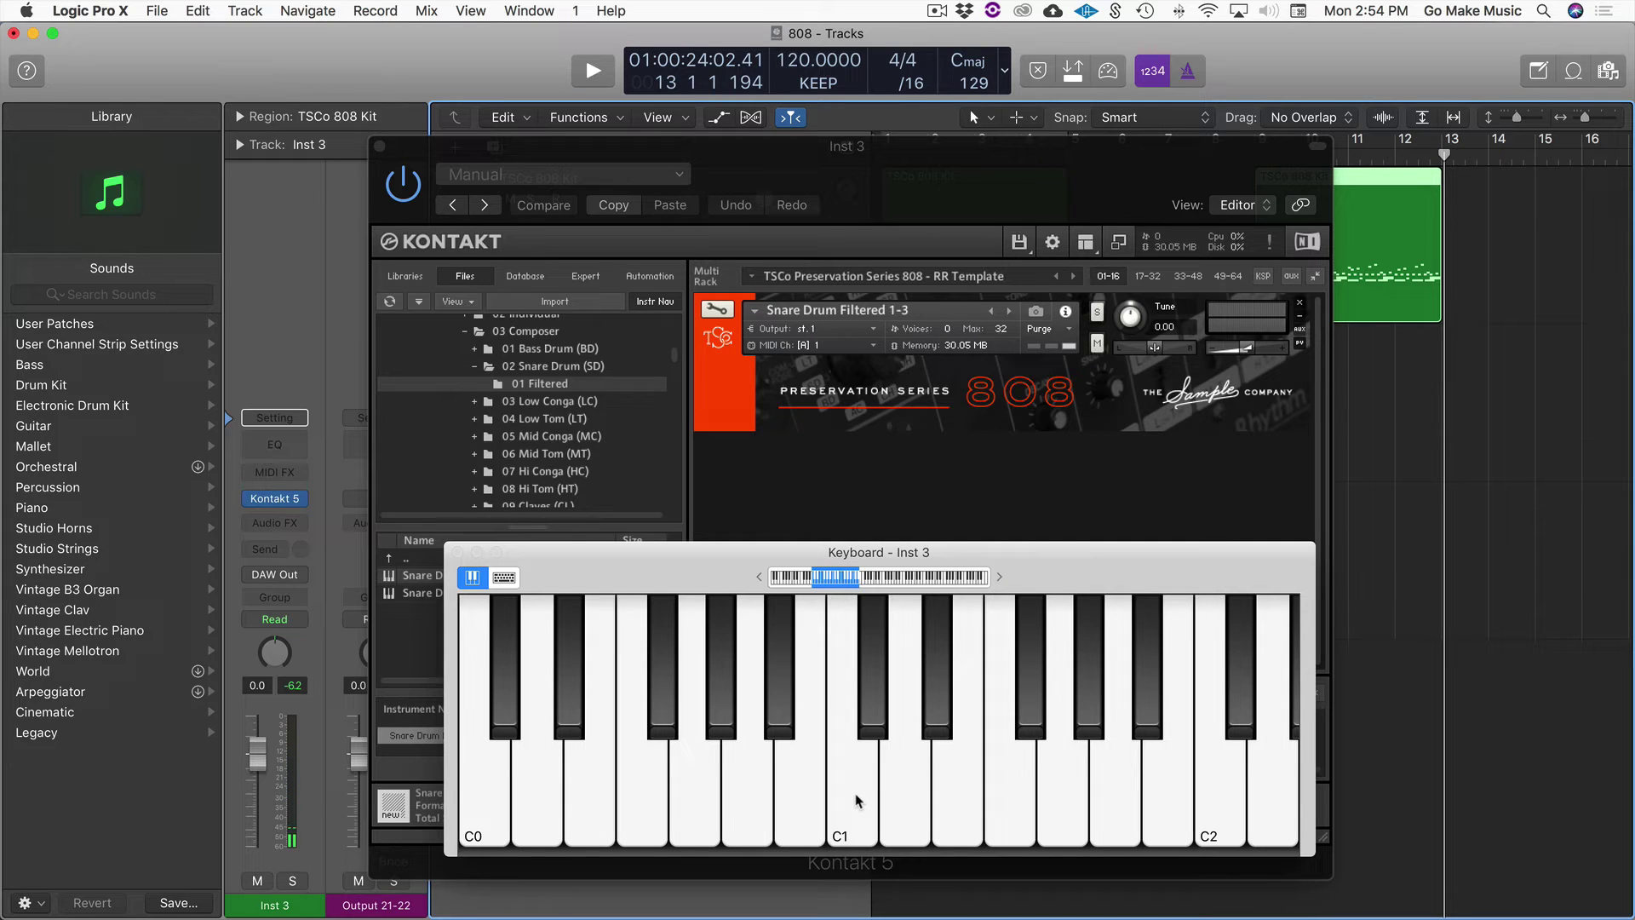
key("g")
key("j")
Close the keyboard and load Hand Clap Panned LCR from 12 Hand Clap > 03 Panned
left_click(457, 553)
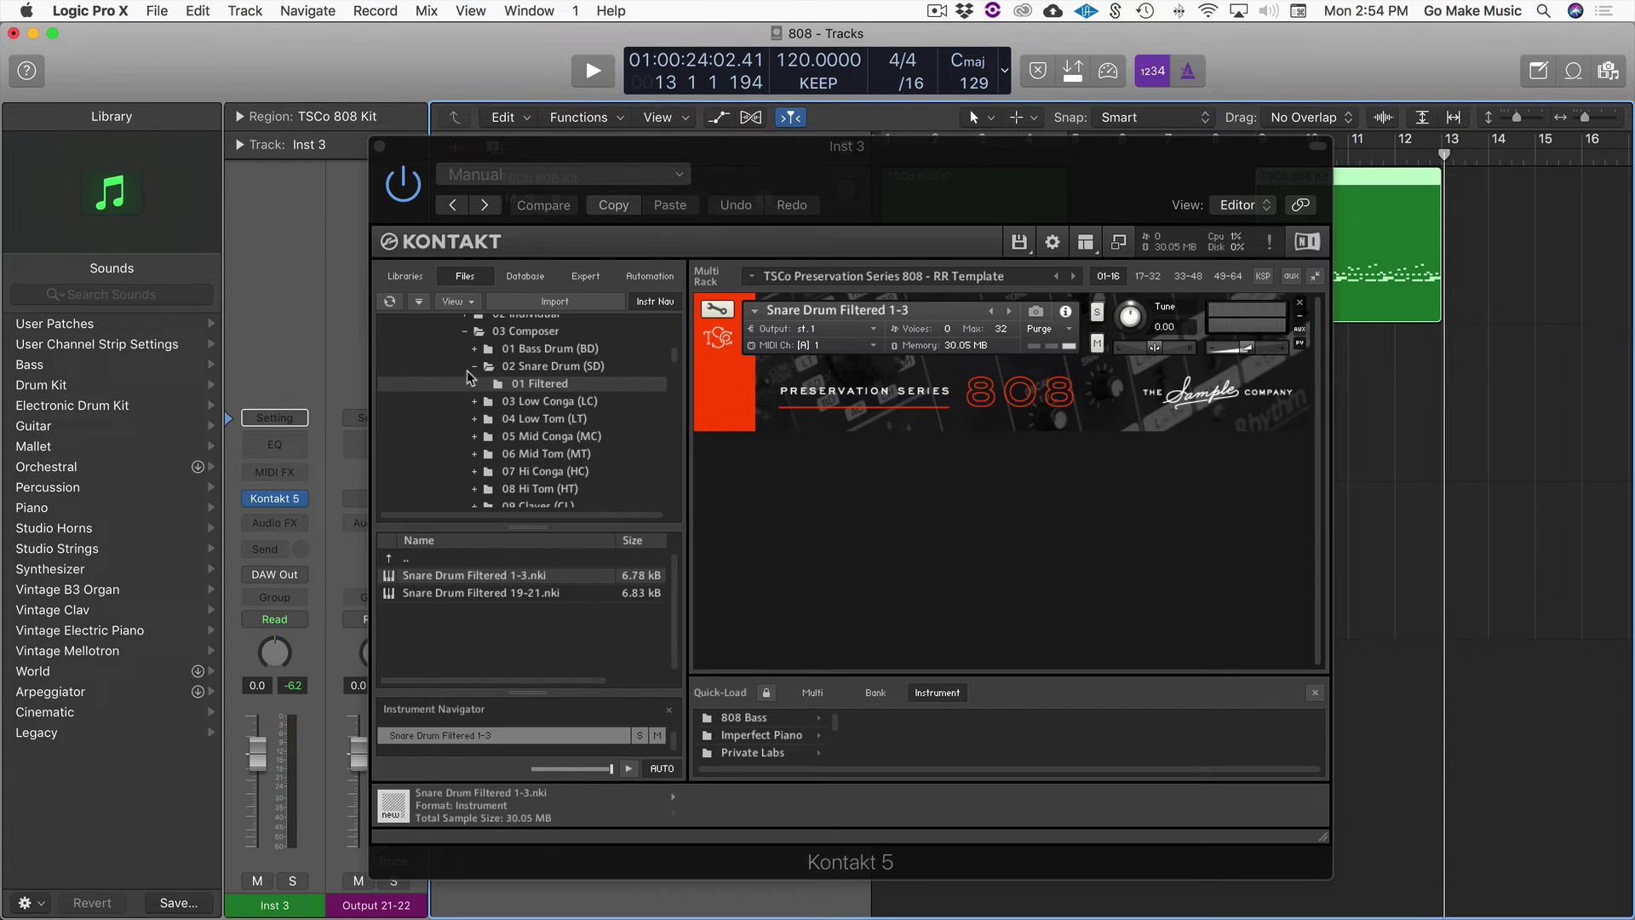
left_click(473, 367)
scroll(474, 371, "down", 5)
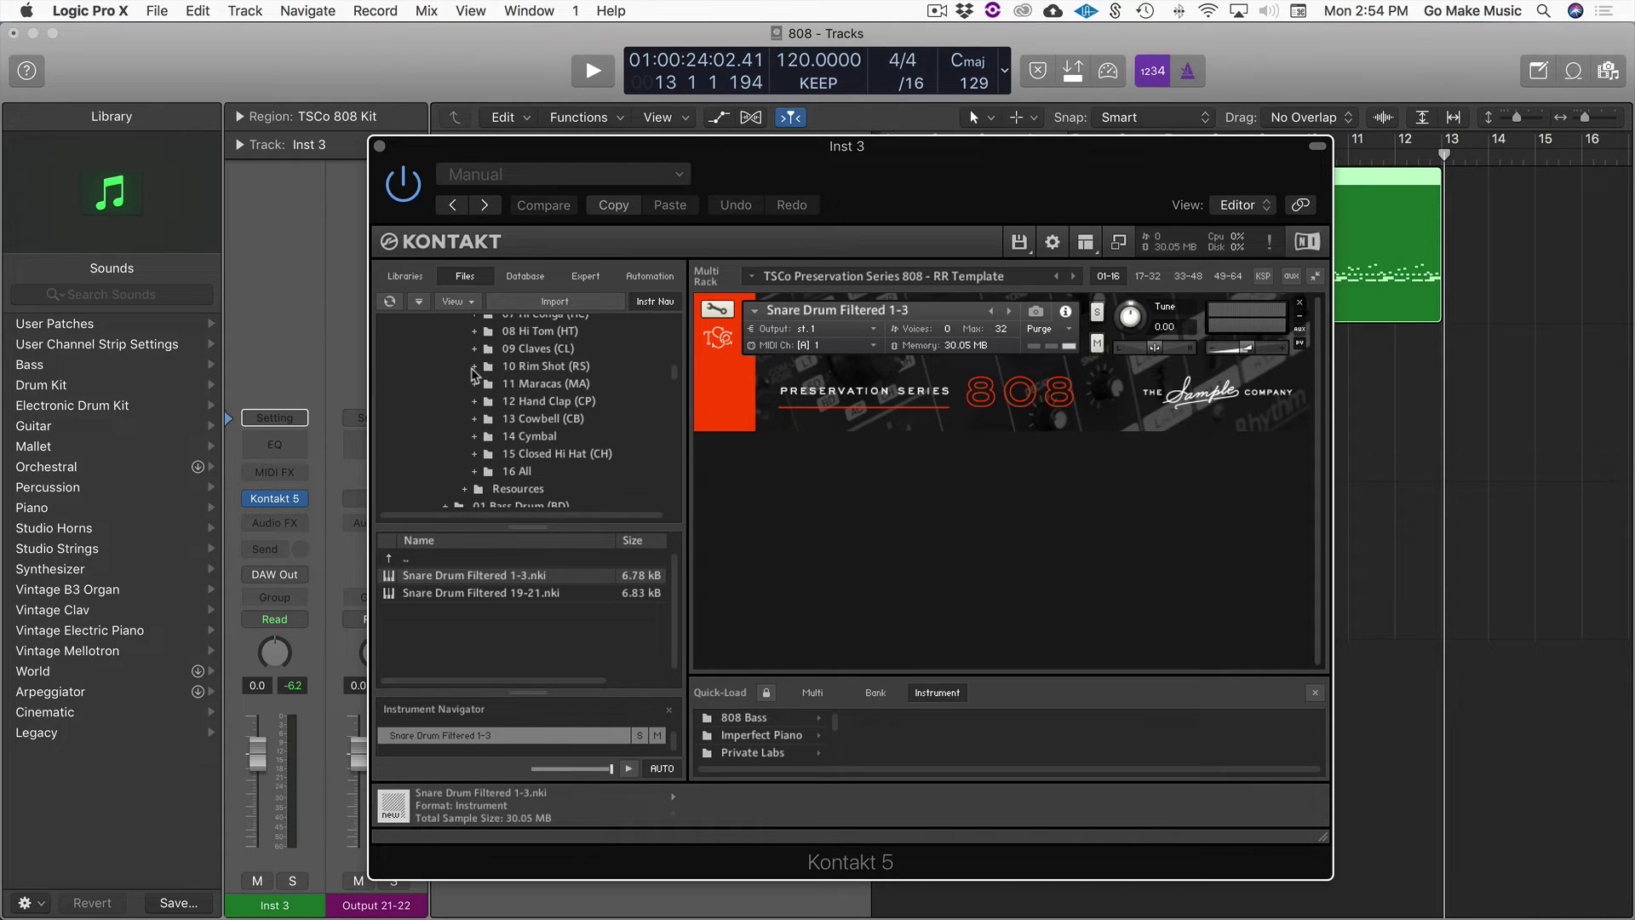
left_click(532, 402)
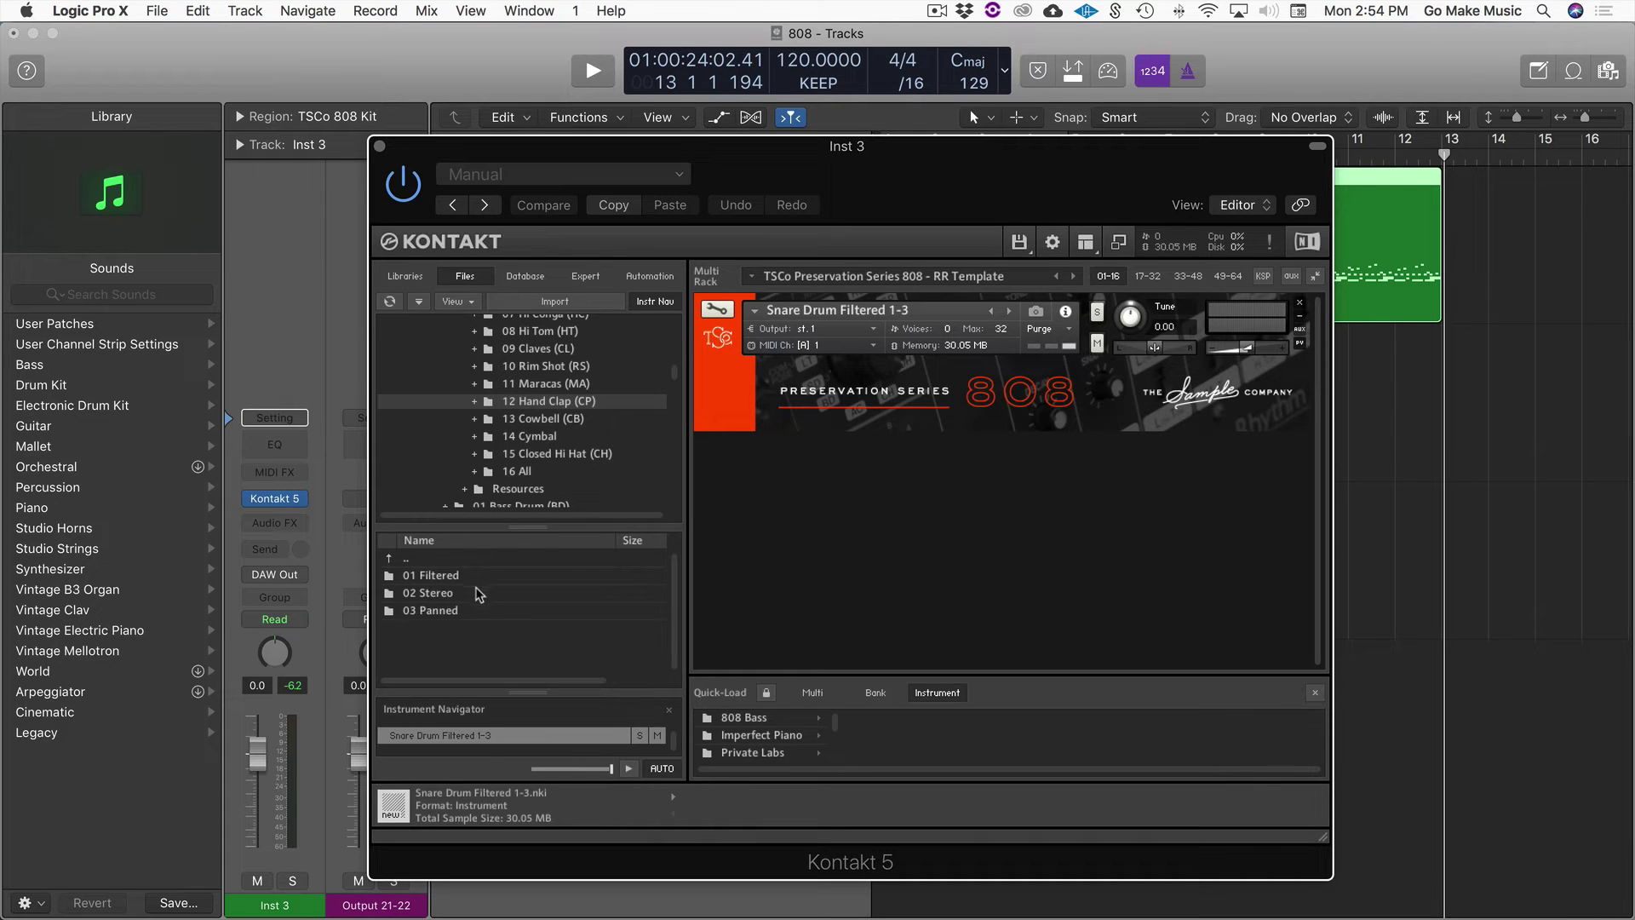
double_click(424, 612)
double_click(454, 576)
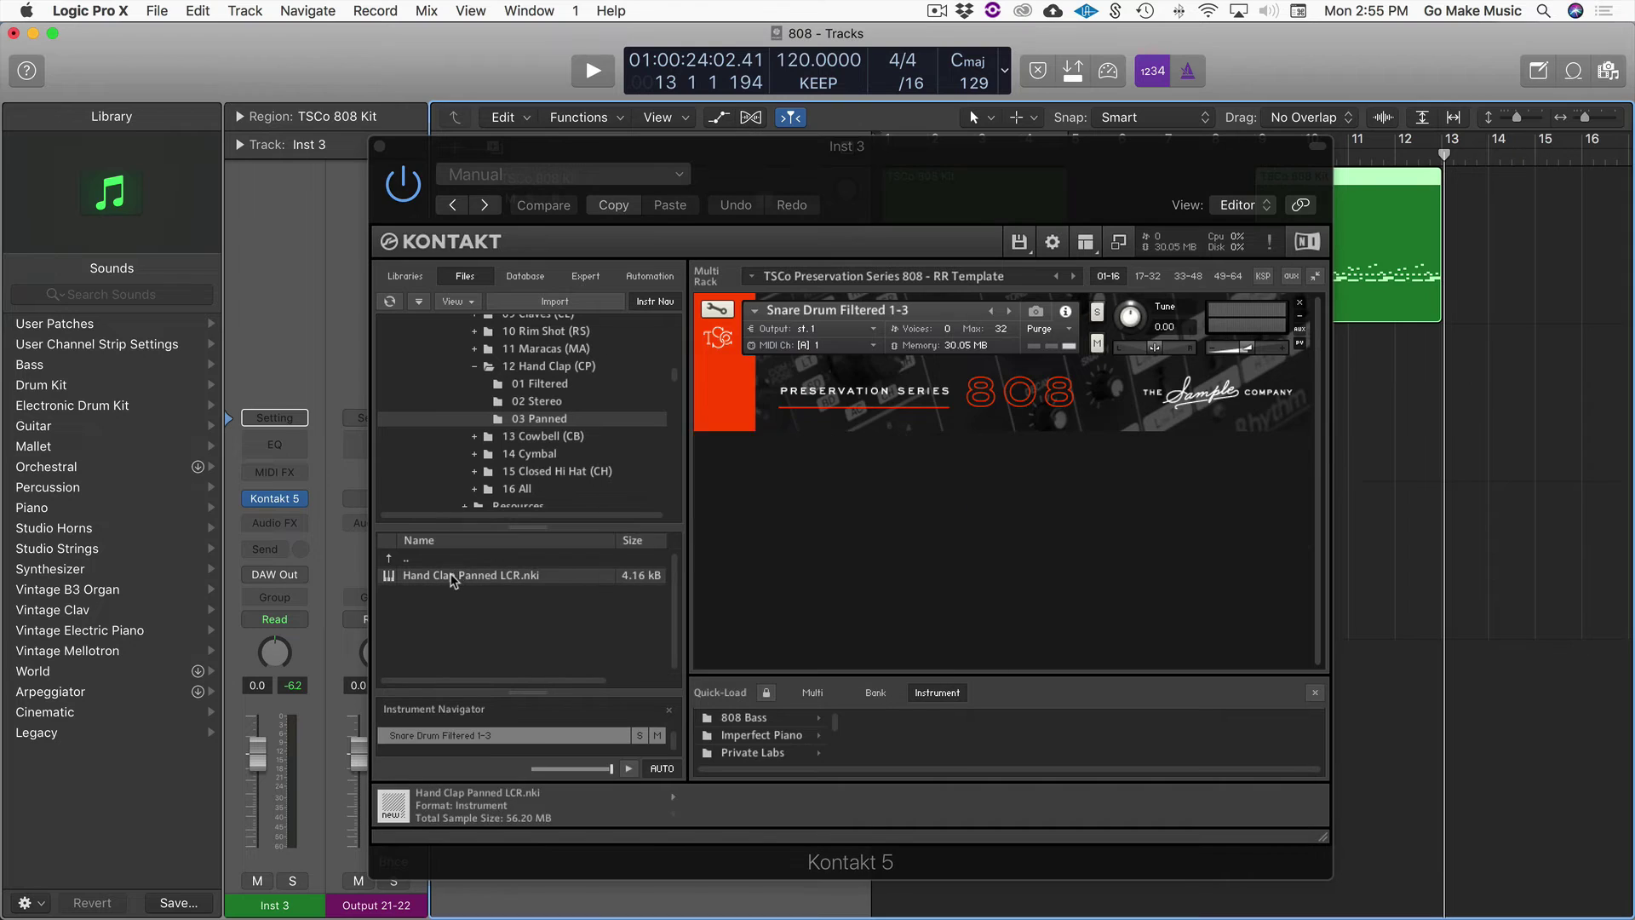
Remove the Snare Drum Filtered instrument and set the hand clap's MIDI channel to omni
left_click(1300, 302)
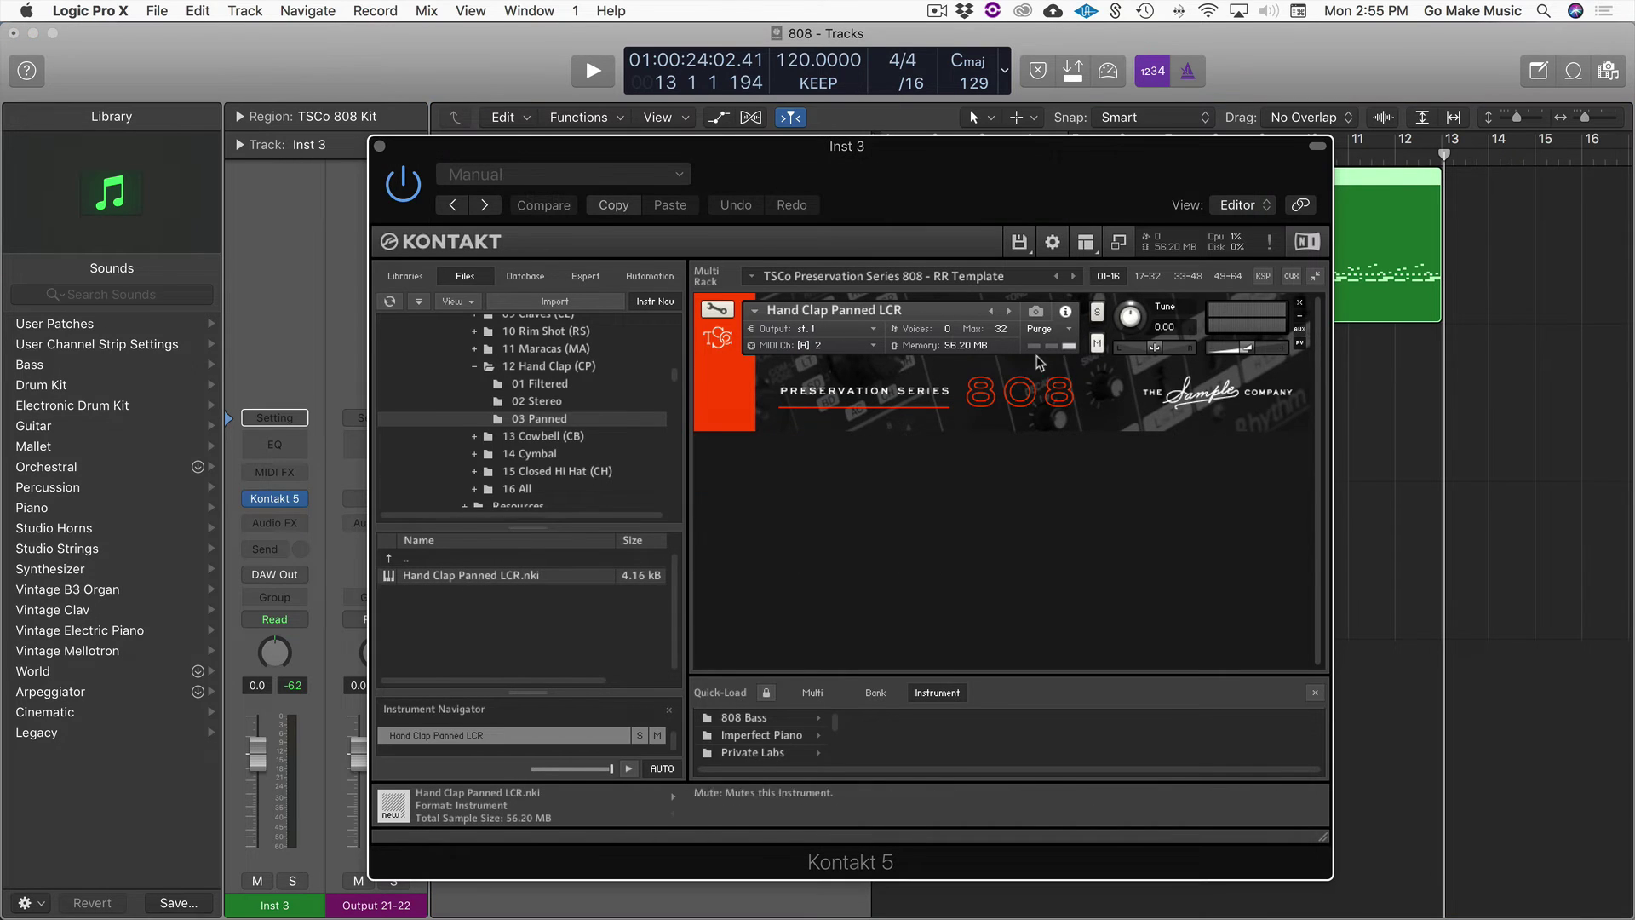
left_click(843, 347)
left_click(839, 361)
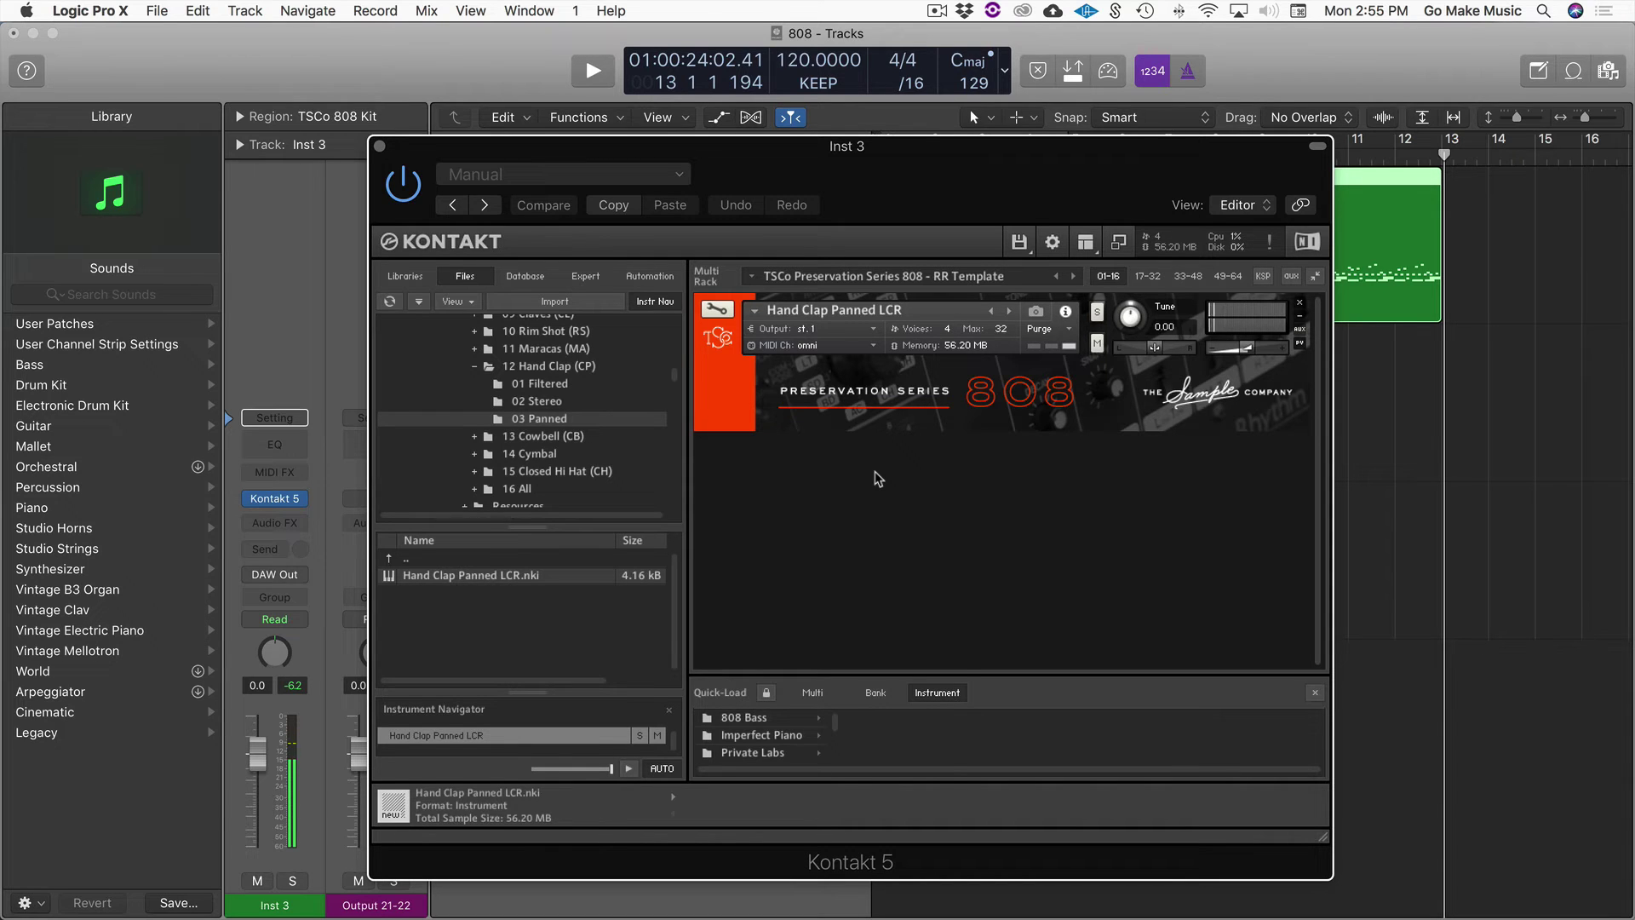
Bring up the on-screen keyboard with Cmd-K and play G1 and D2 on the panned clap
key("super+k")
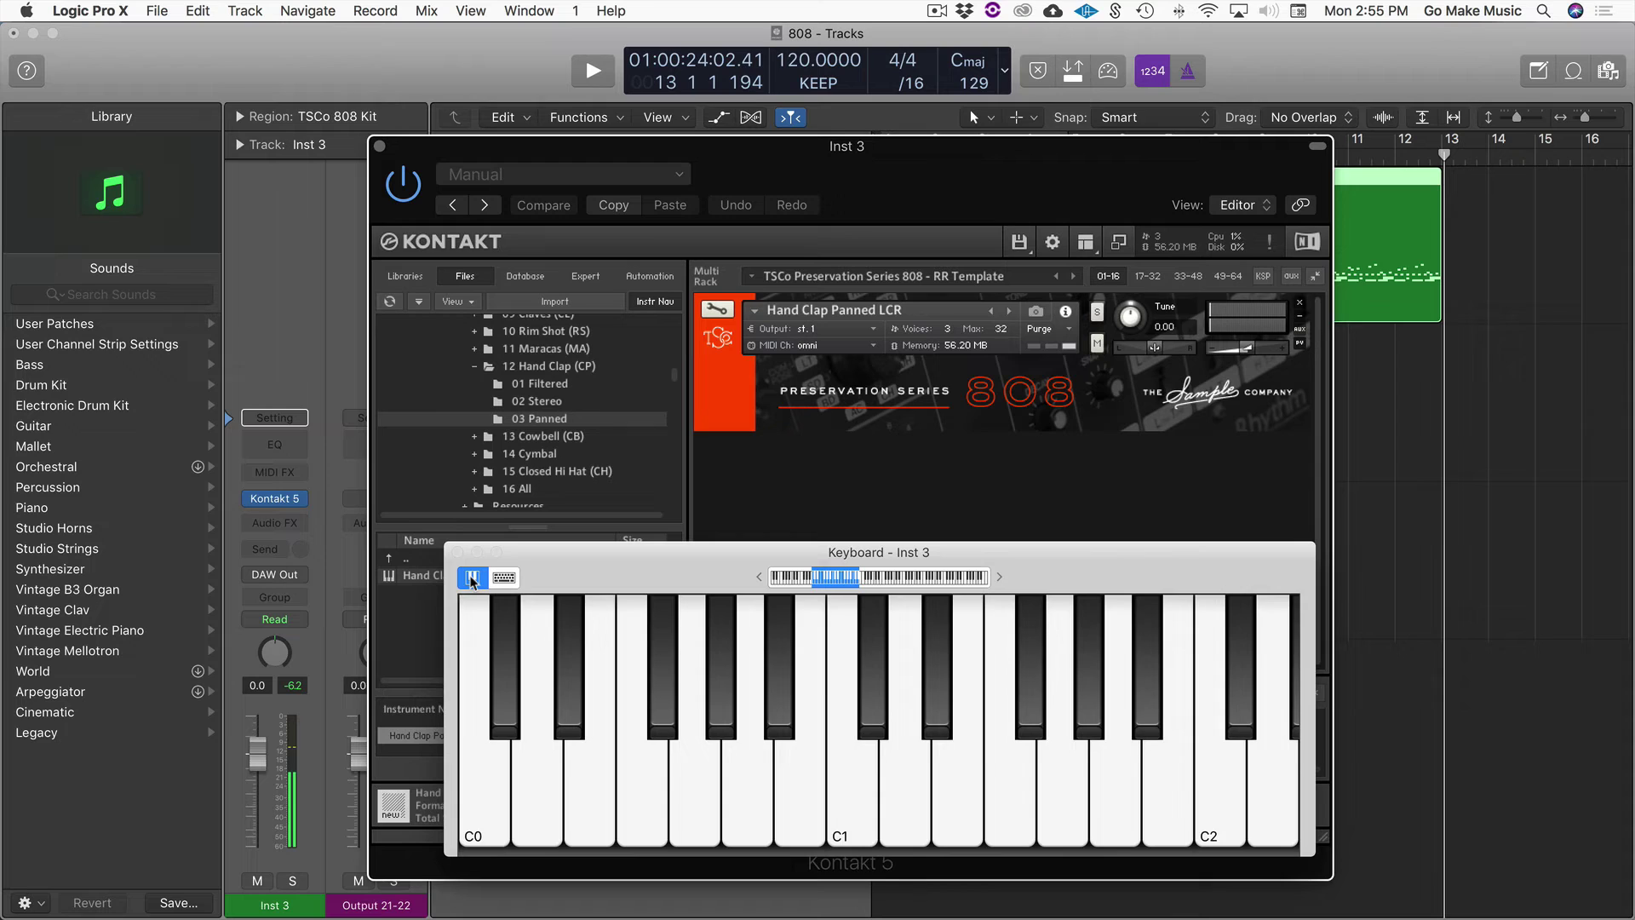
scroll(882, 707, "right", 5)
scroll(883, 703, "right", 1)
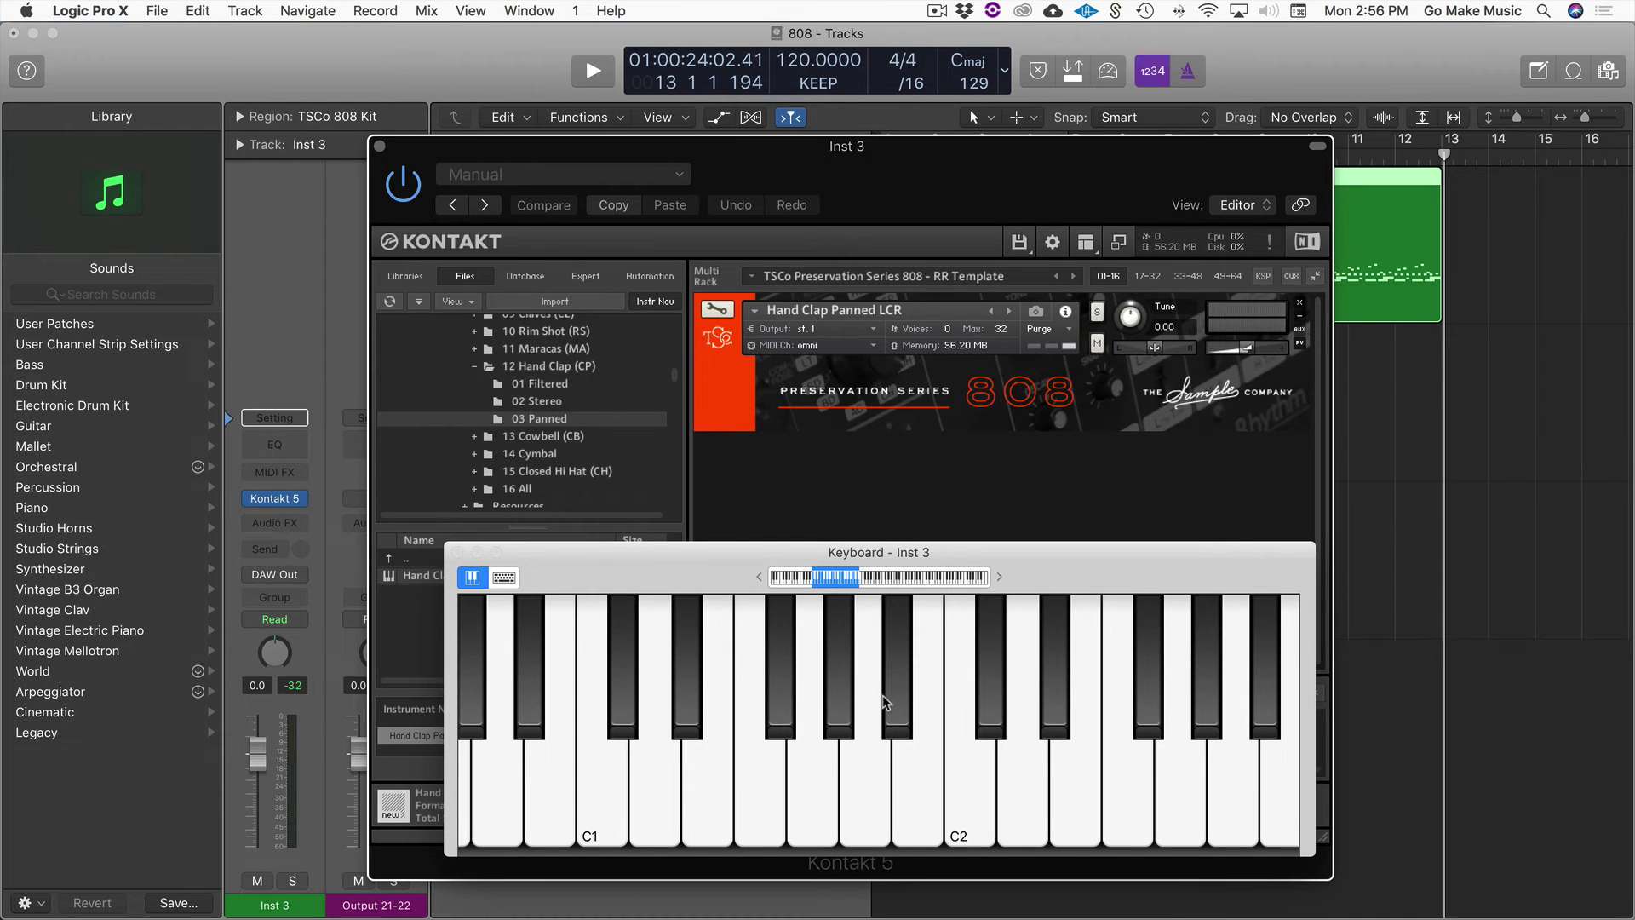
key("g")
key("l")
Load Hand Clap RR Stereo from 02 Stereo, then remove it and Hand Clap Panned LCR from the rack
left_click(457, 552)
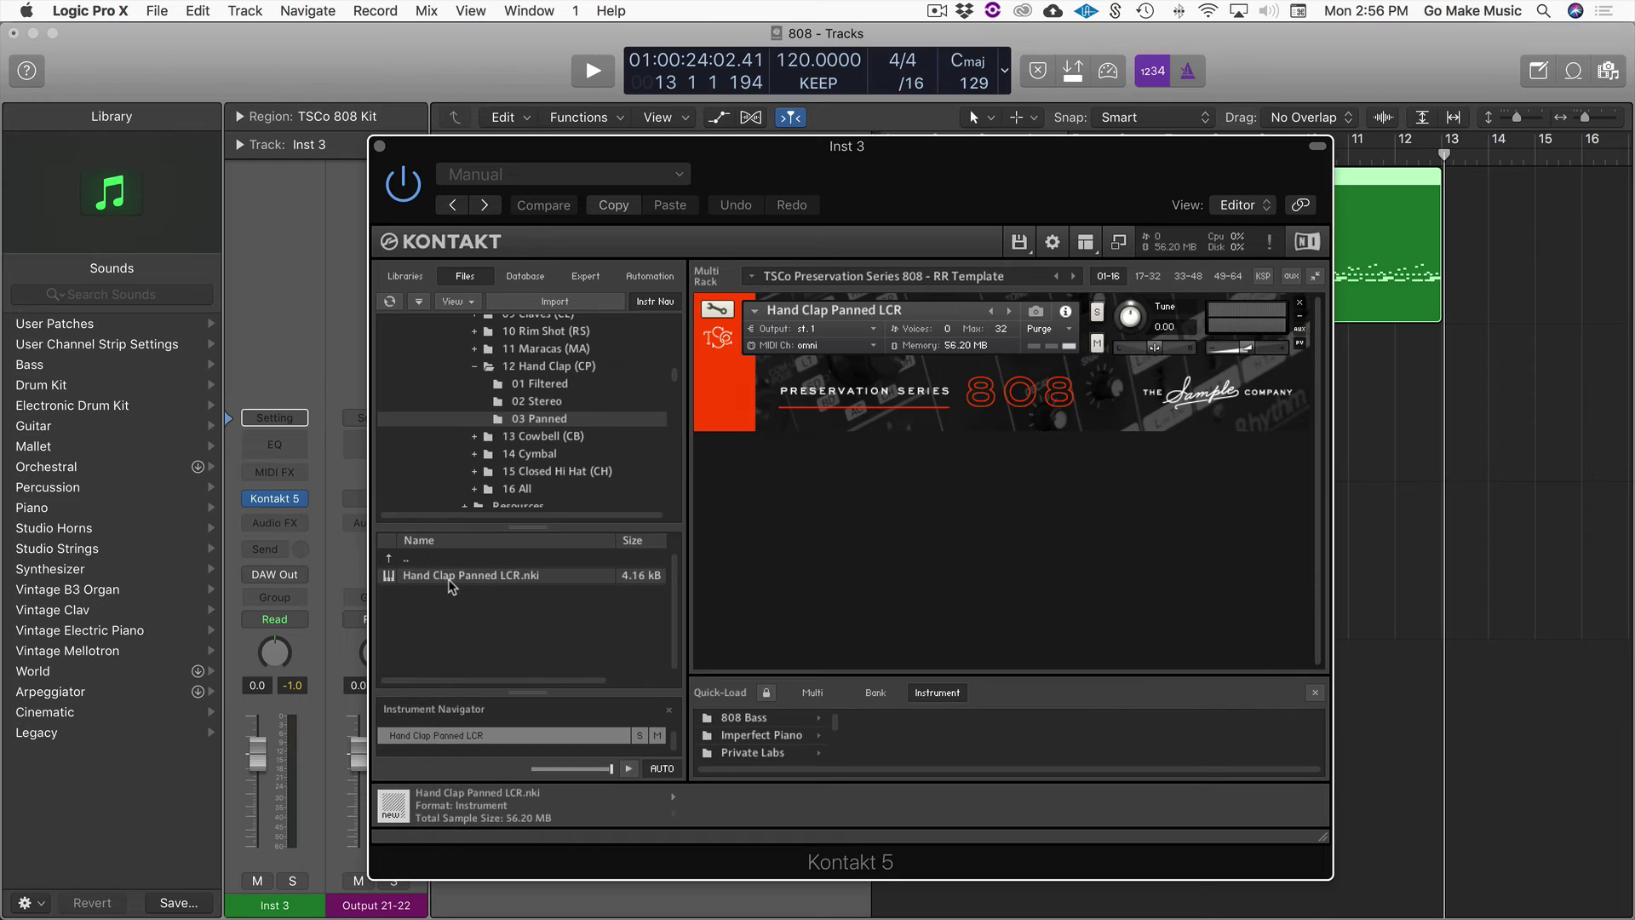
left_click(389, 560)
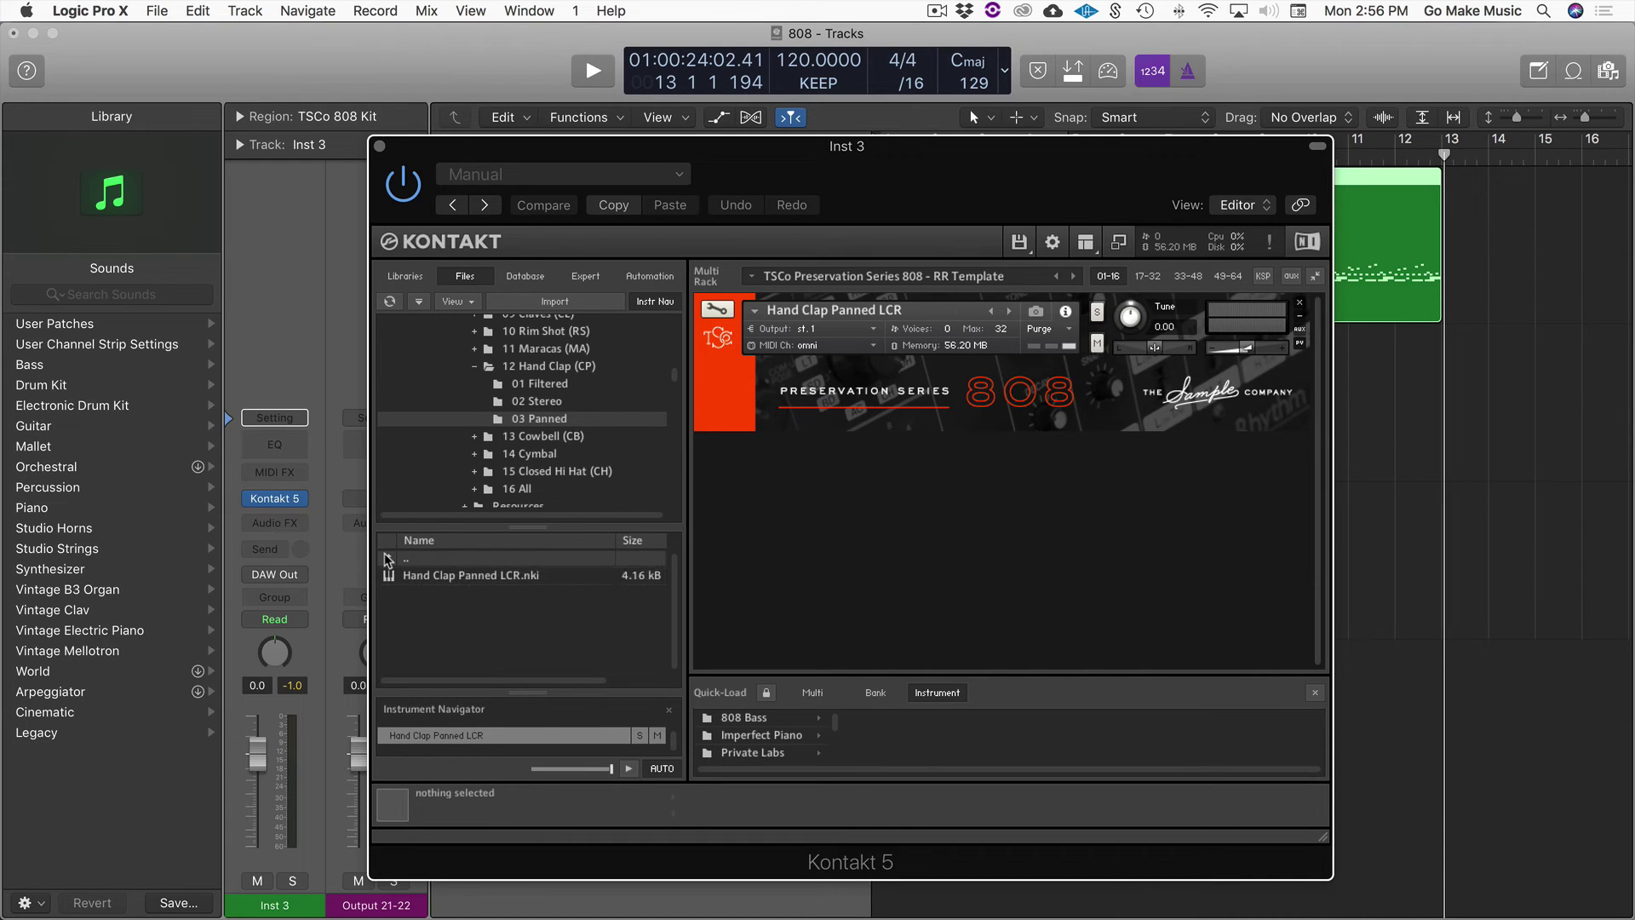
double_click(388, 560)
double_click(428, 594)
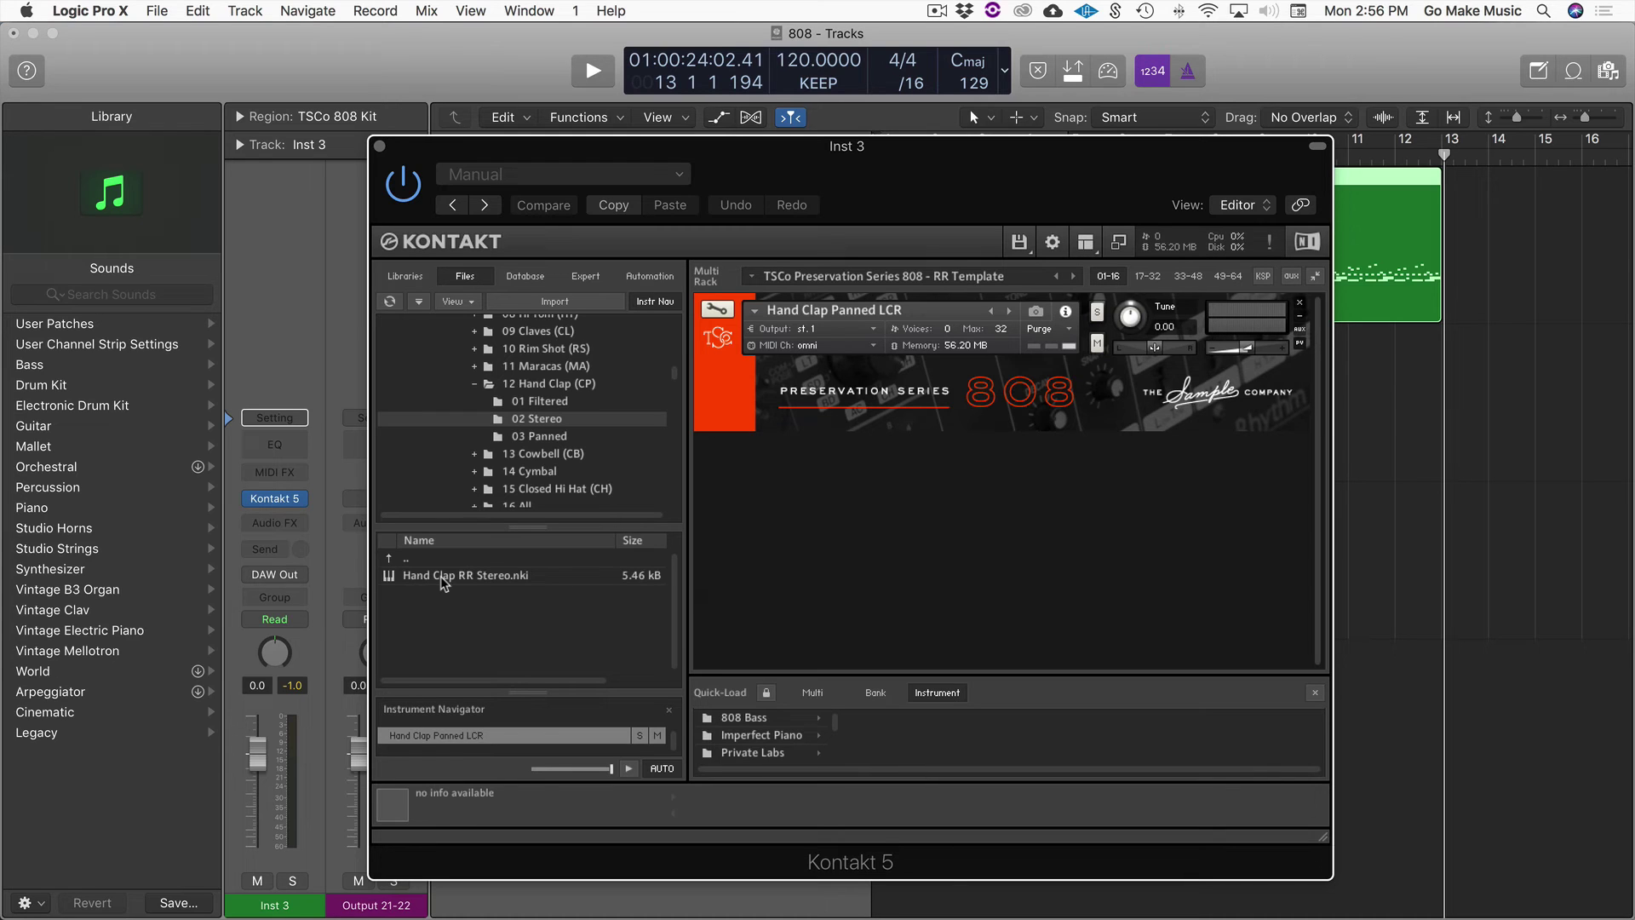
double_click(441, 576)
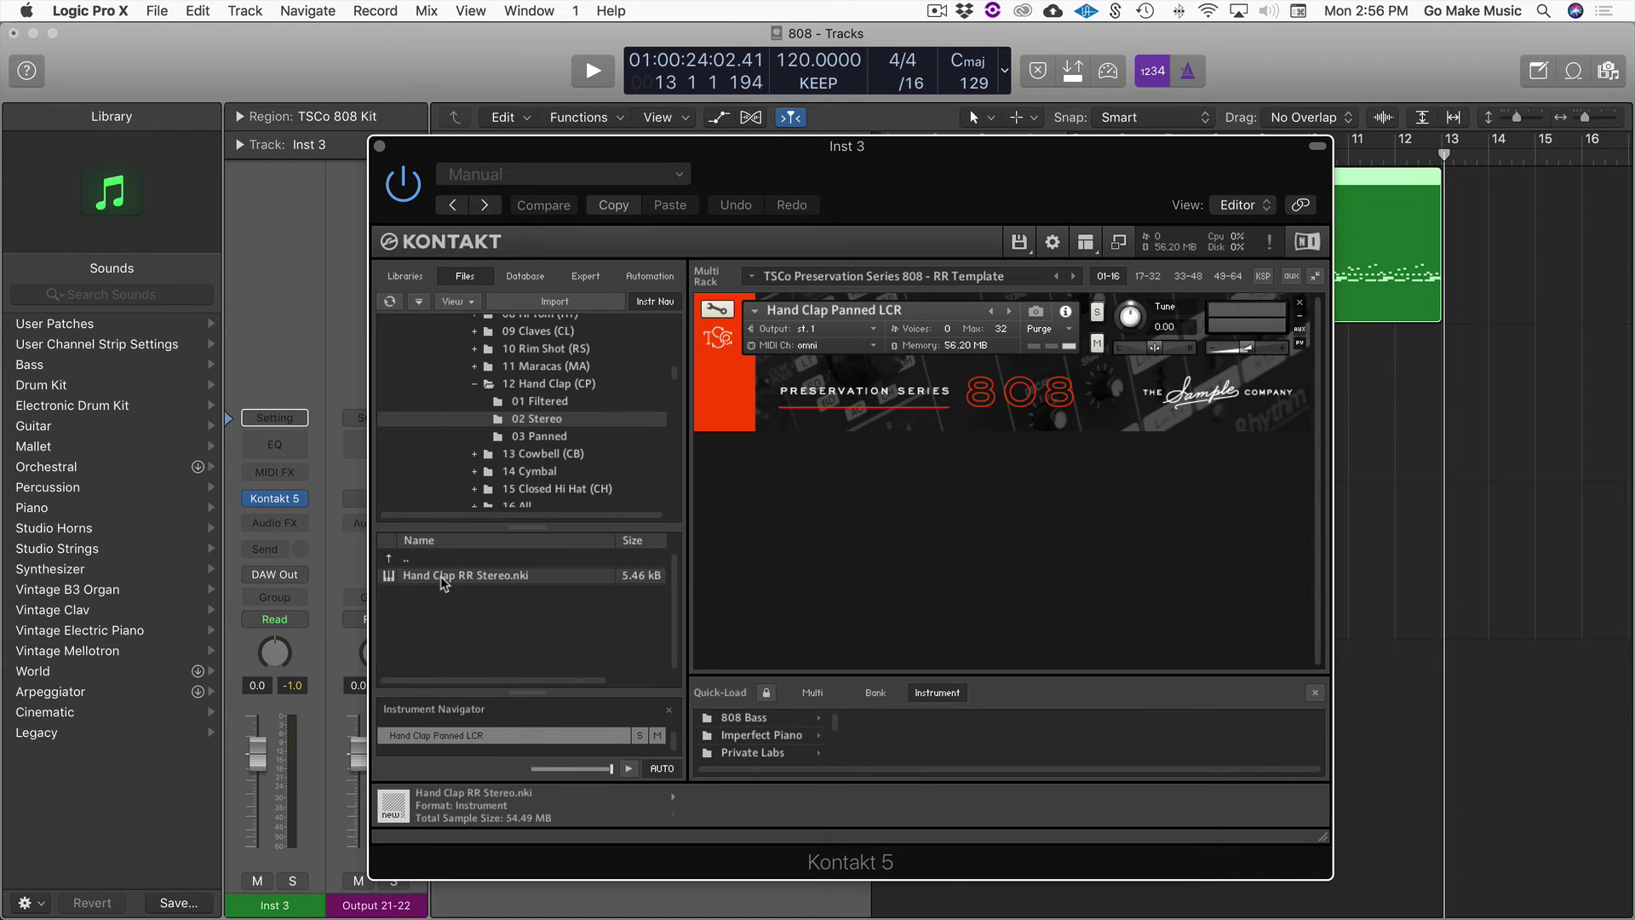
left_click(1301, 302)
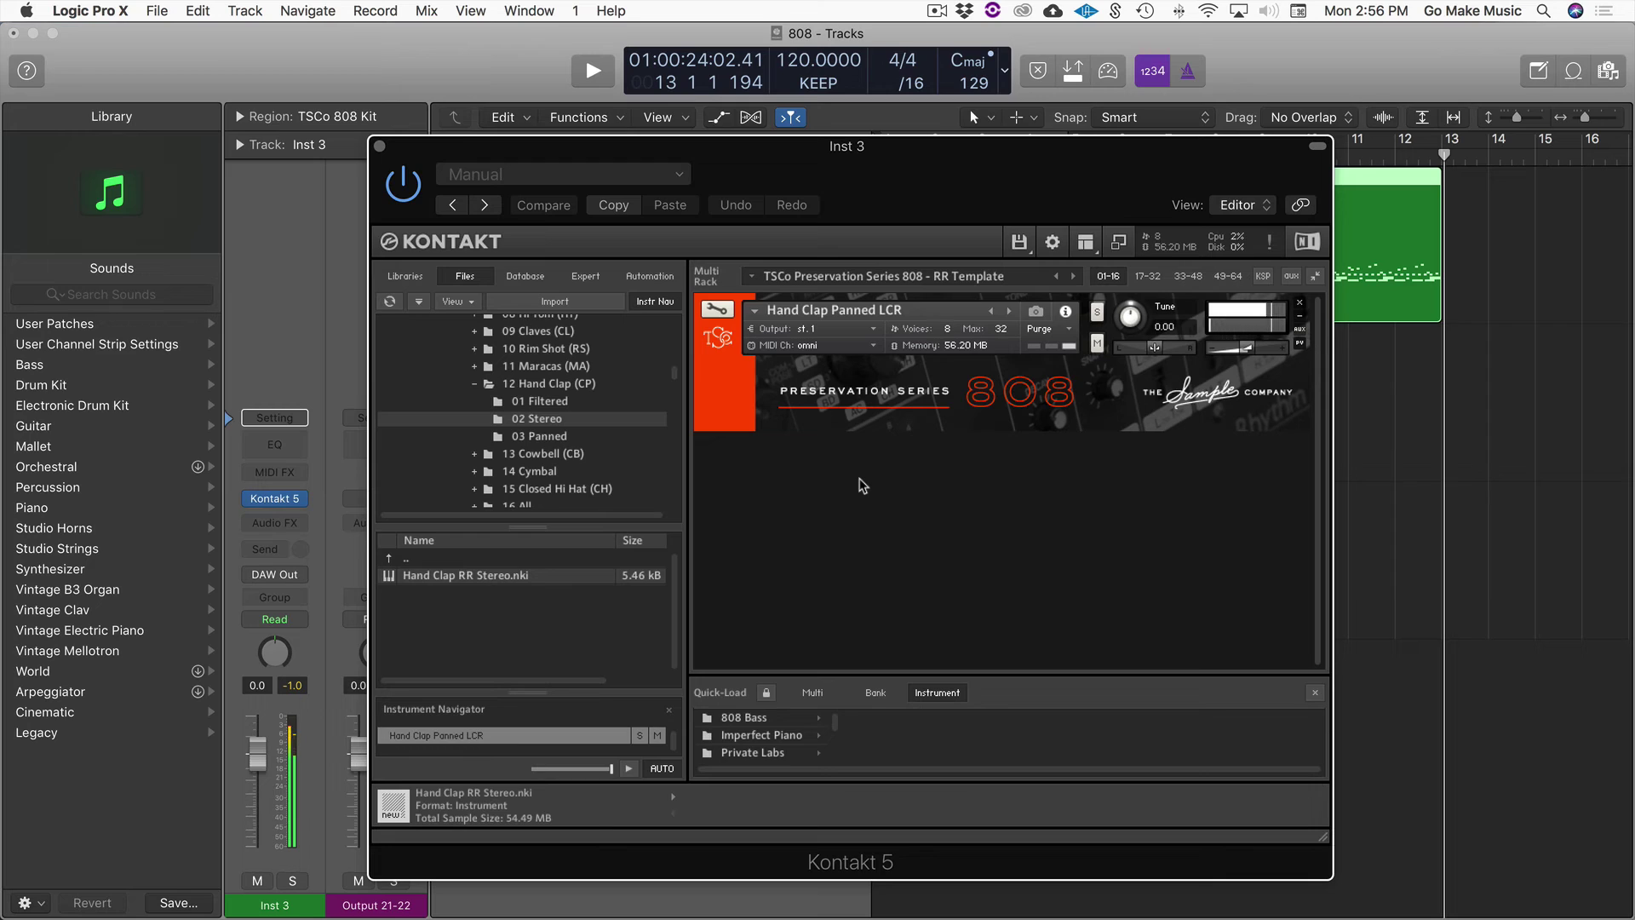
left_click(1301, 304)
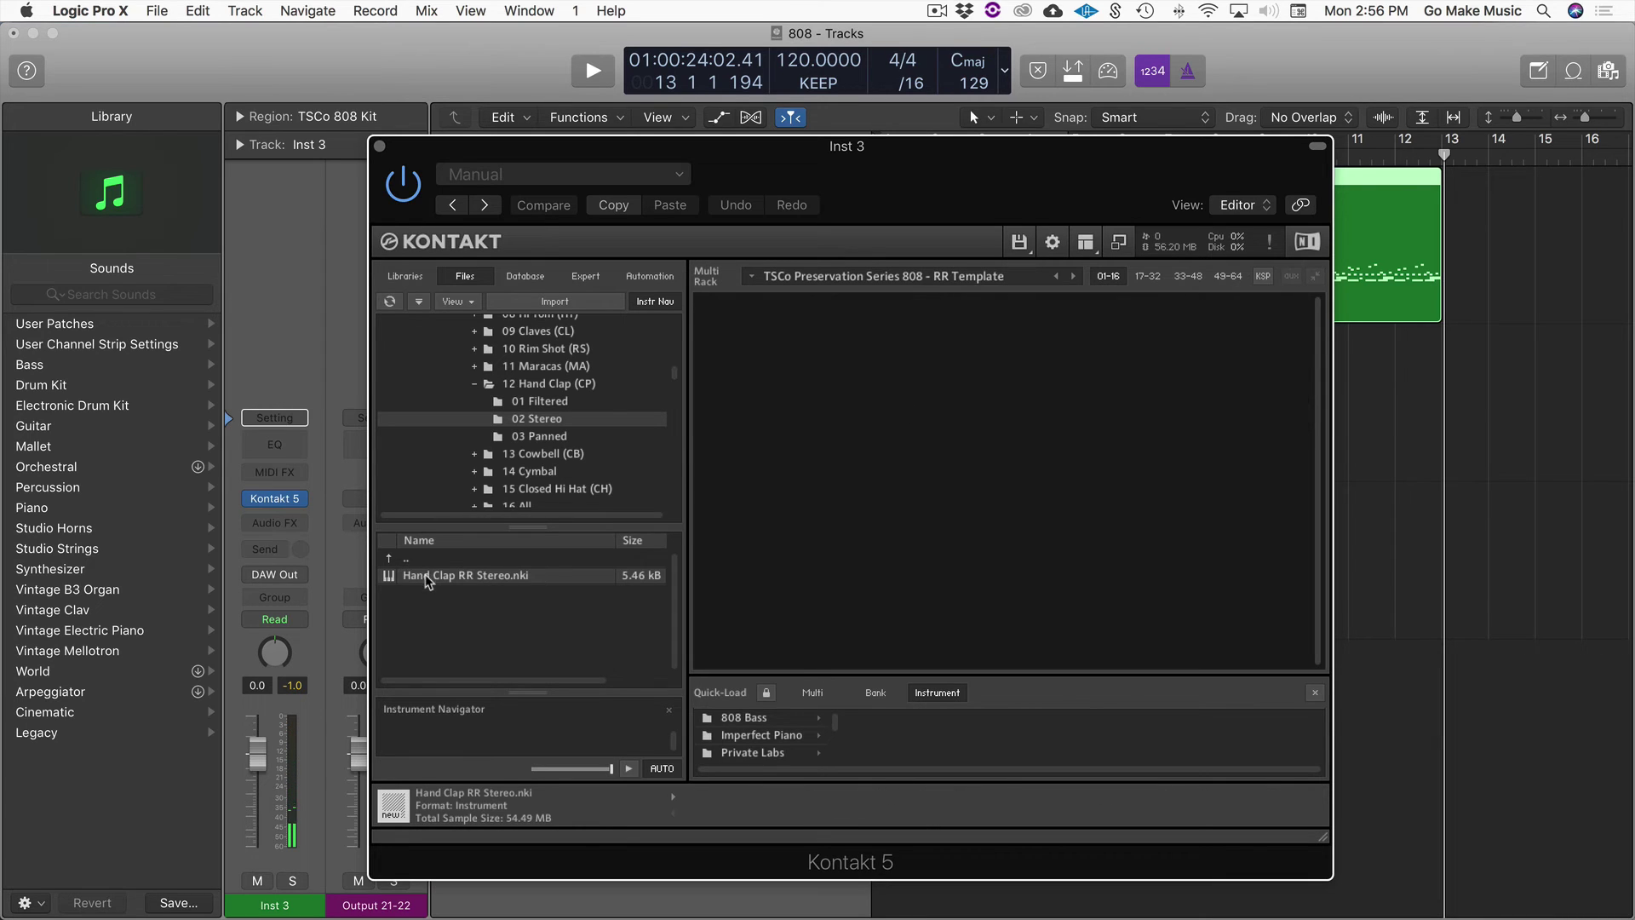
Load Hand Clap RR Stereo.nki from Kontakt's browser into the empty Multi Rack
left_click_drag(426, 582, 747, 515)
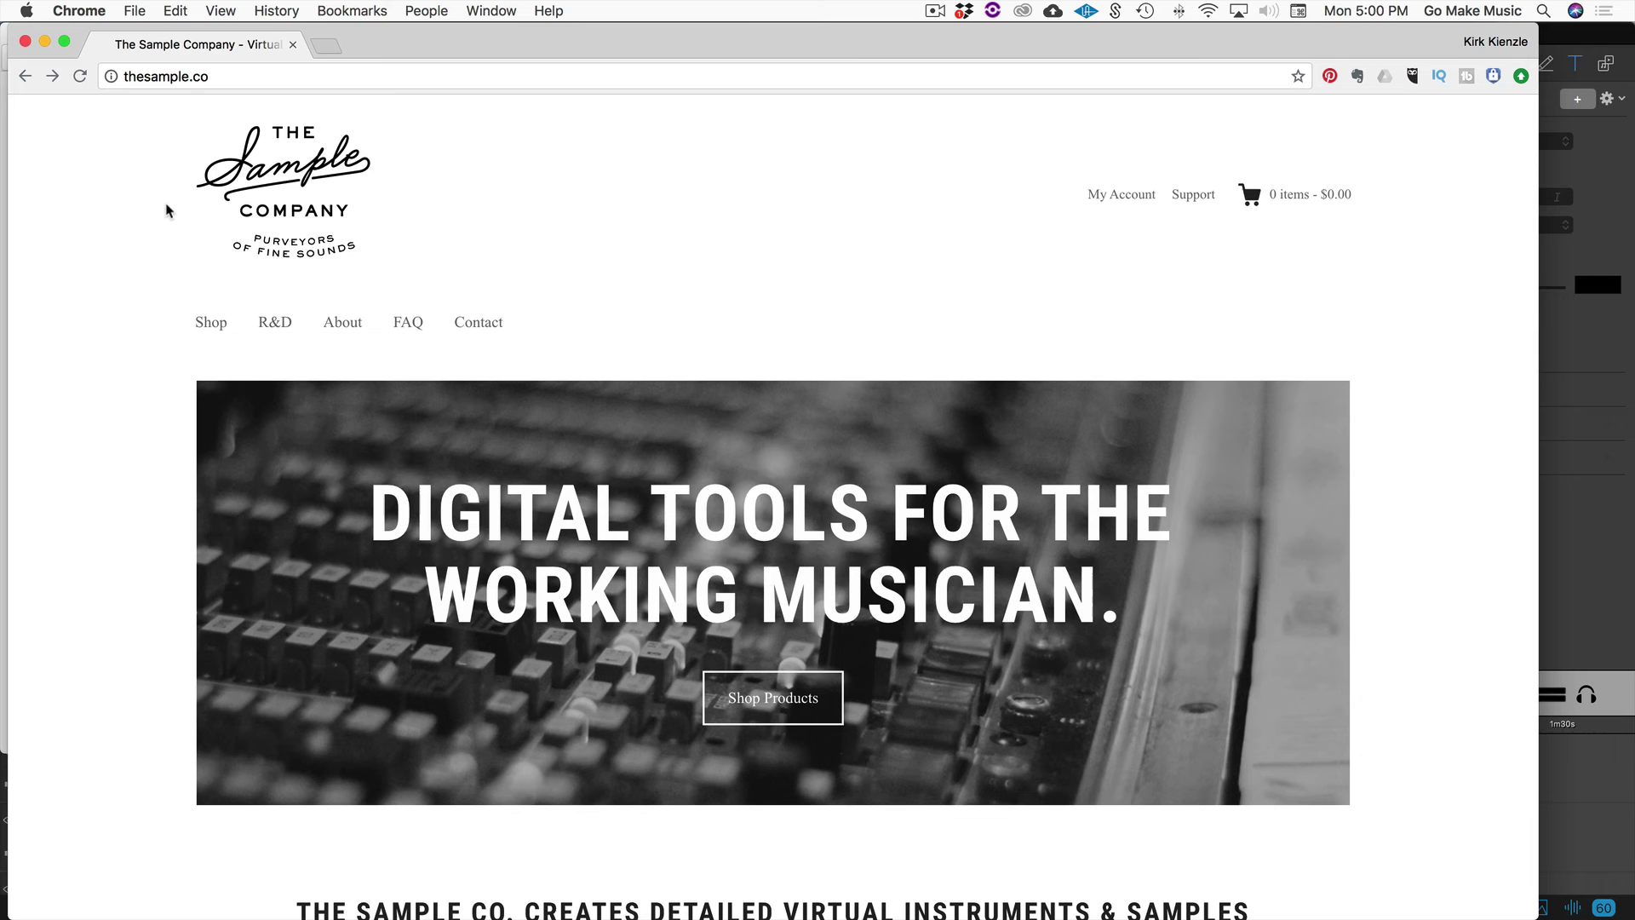
Browse the Shop's Free category down to the Round Robin 808 R&D – Test Kit listing
left_click(212, 323)
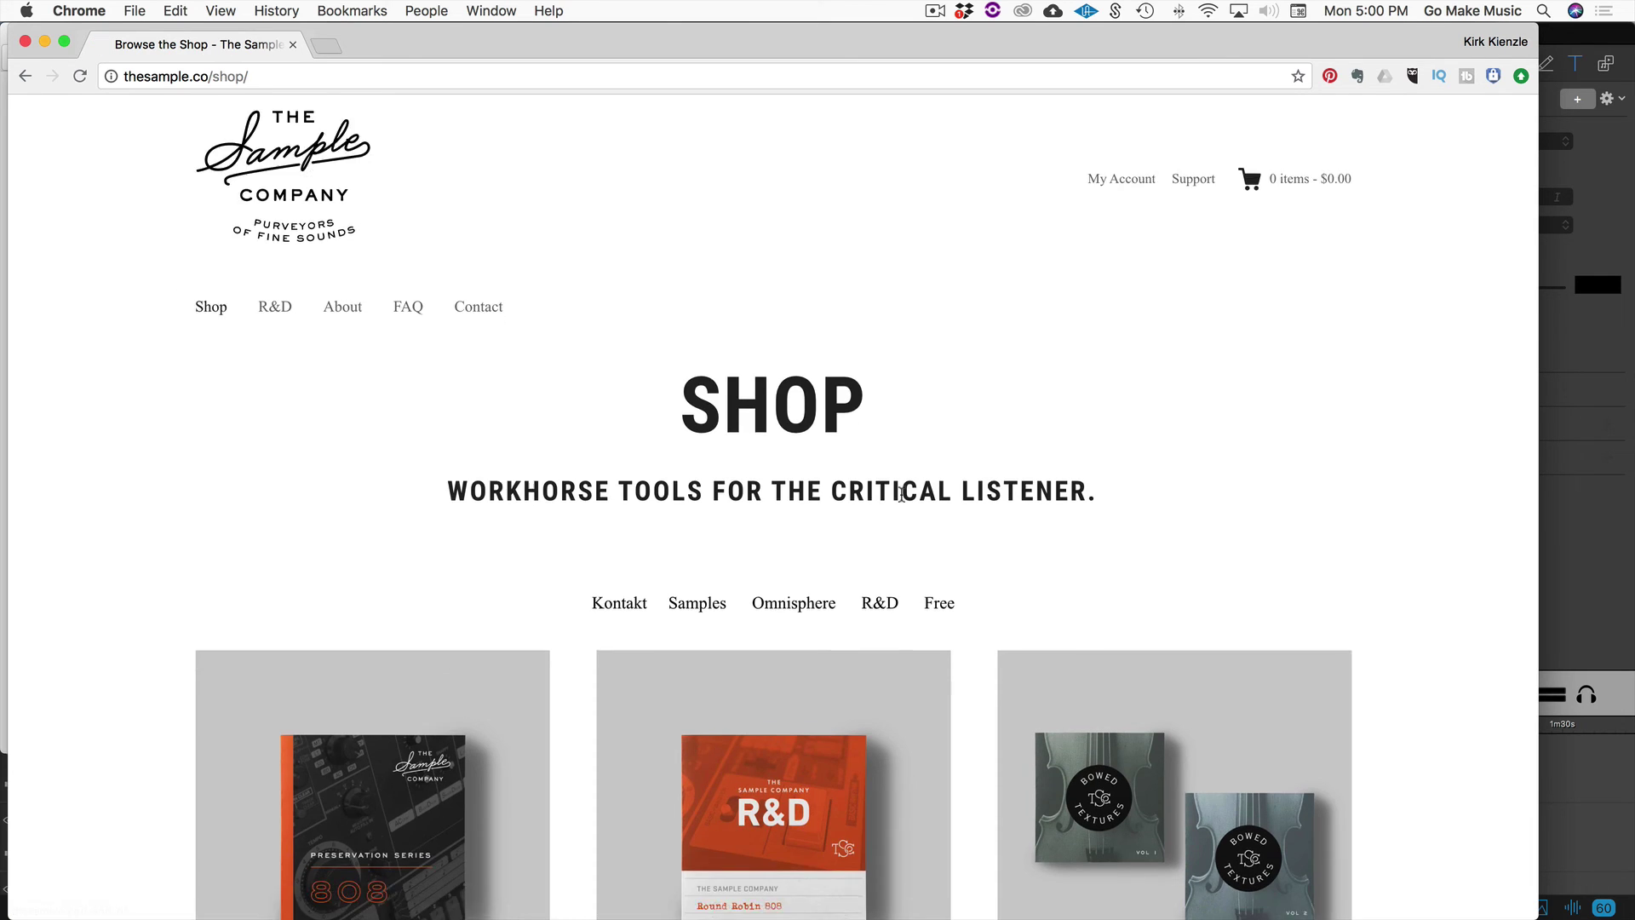
scroll(931, 492, "down", 4)
left_click(939, 460)
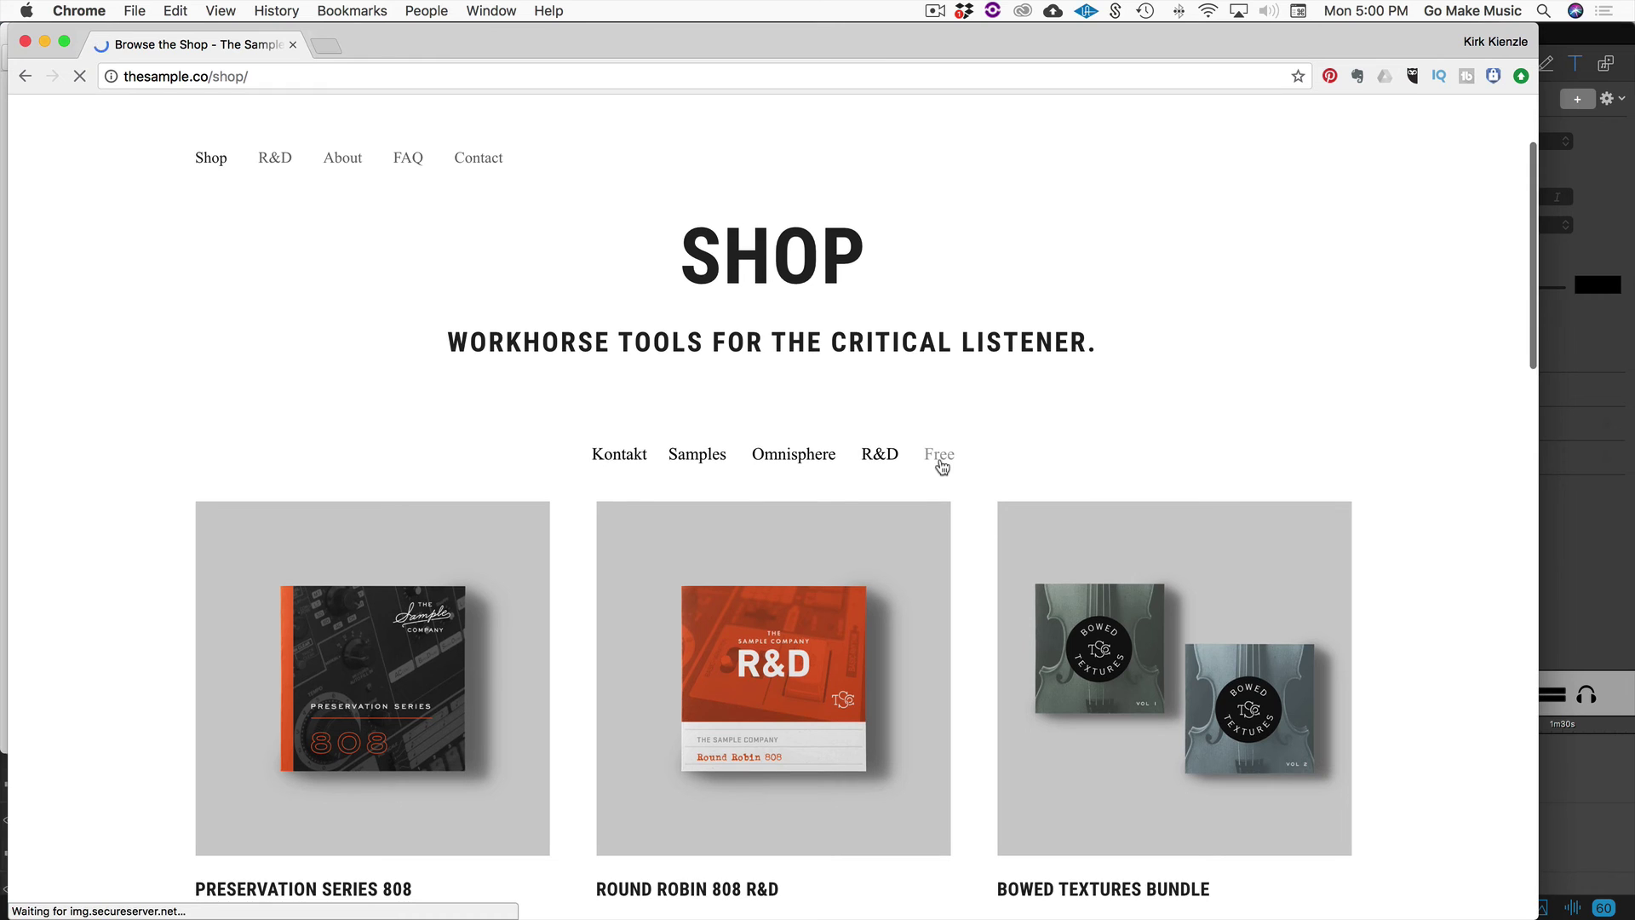
scroll(941, 467, "down", 8)
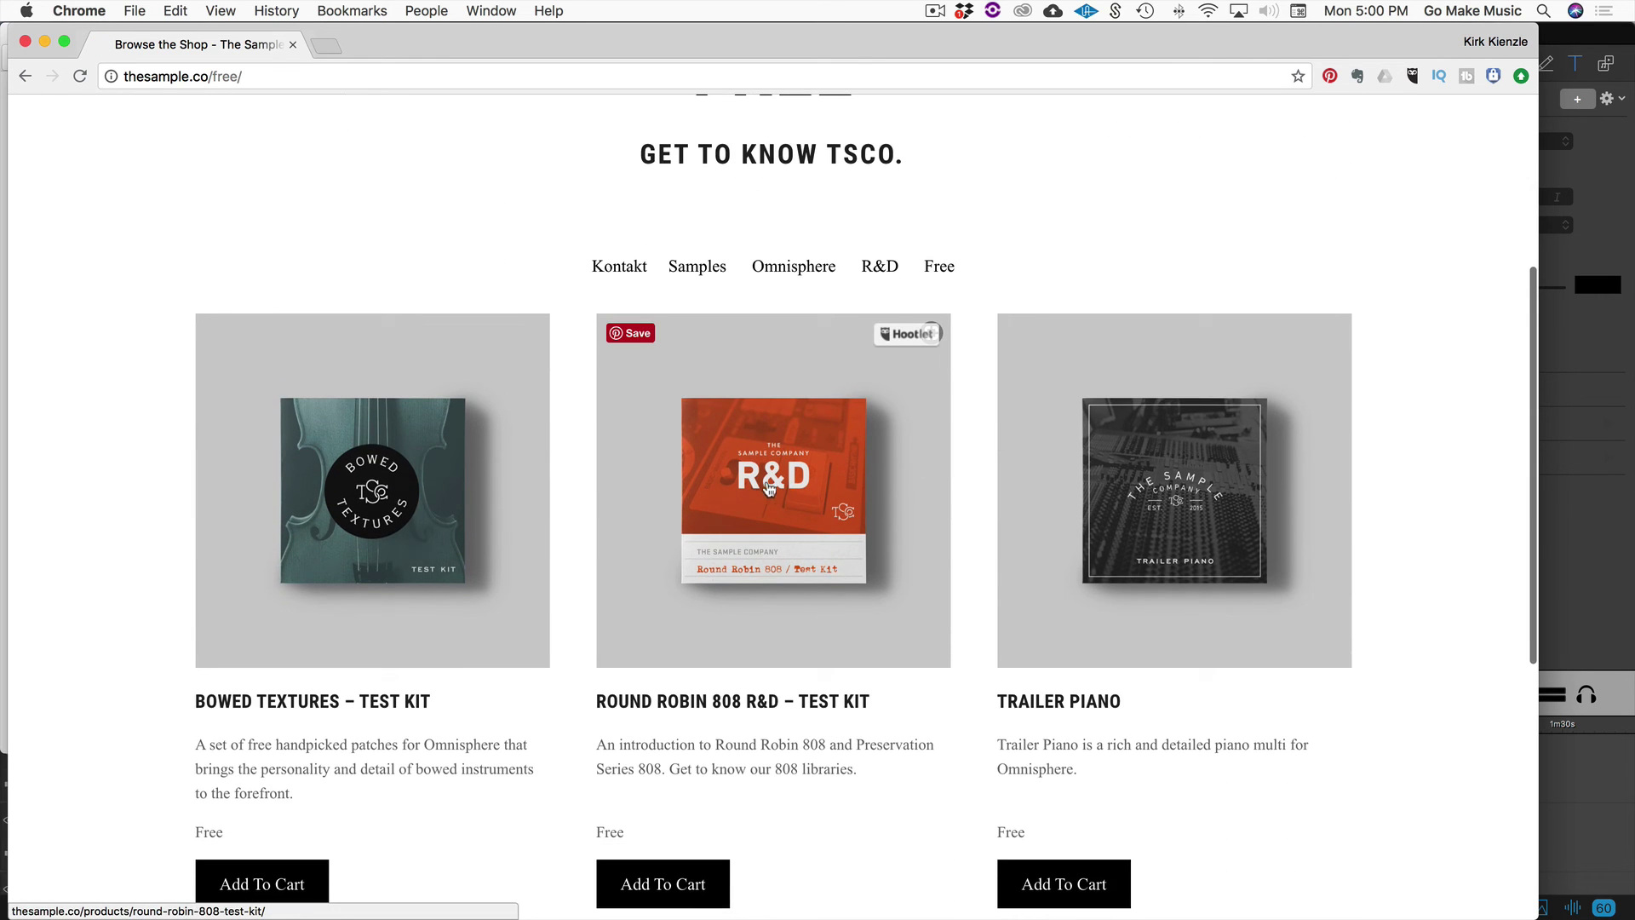
scroll(753, 419, "down", 3)
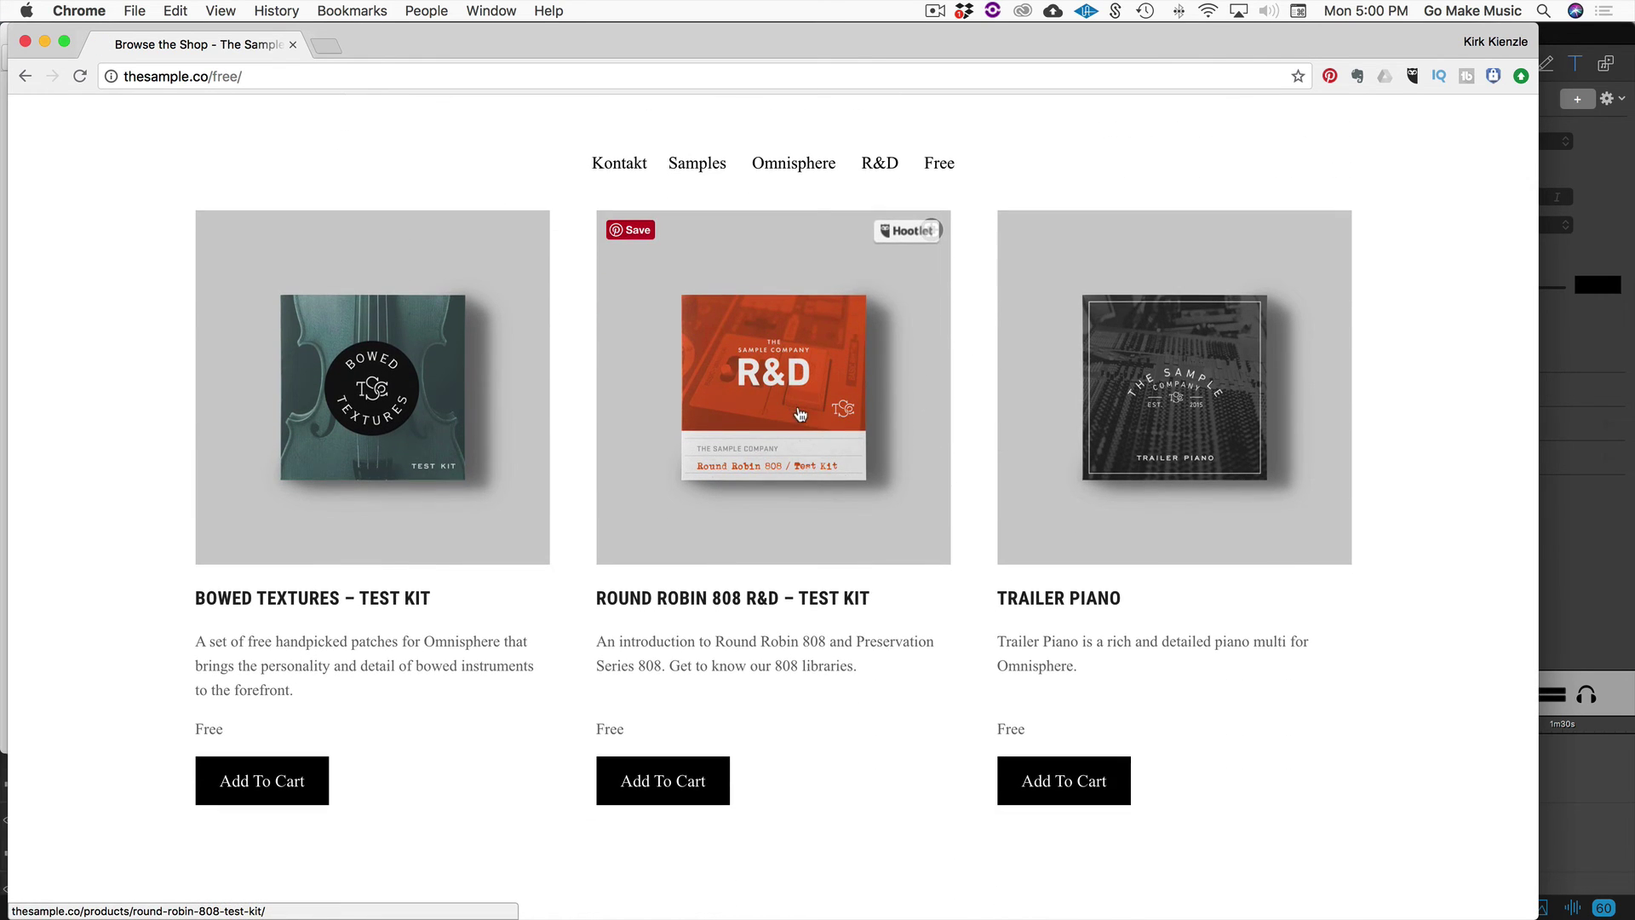
scroll(912, 613, "down", 2)
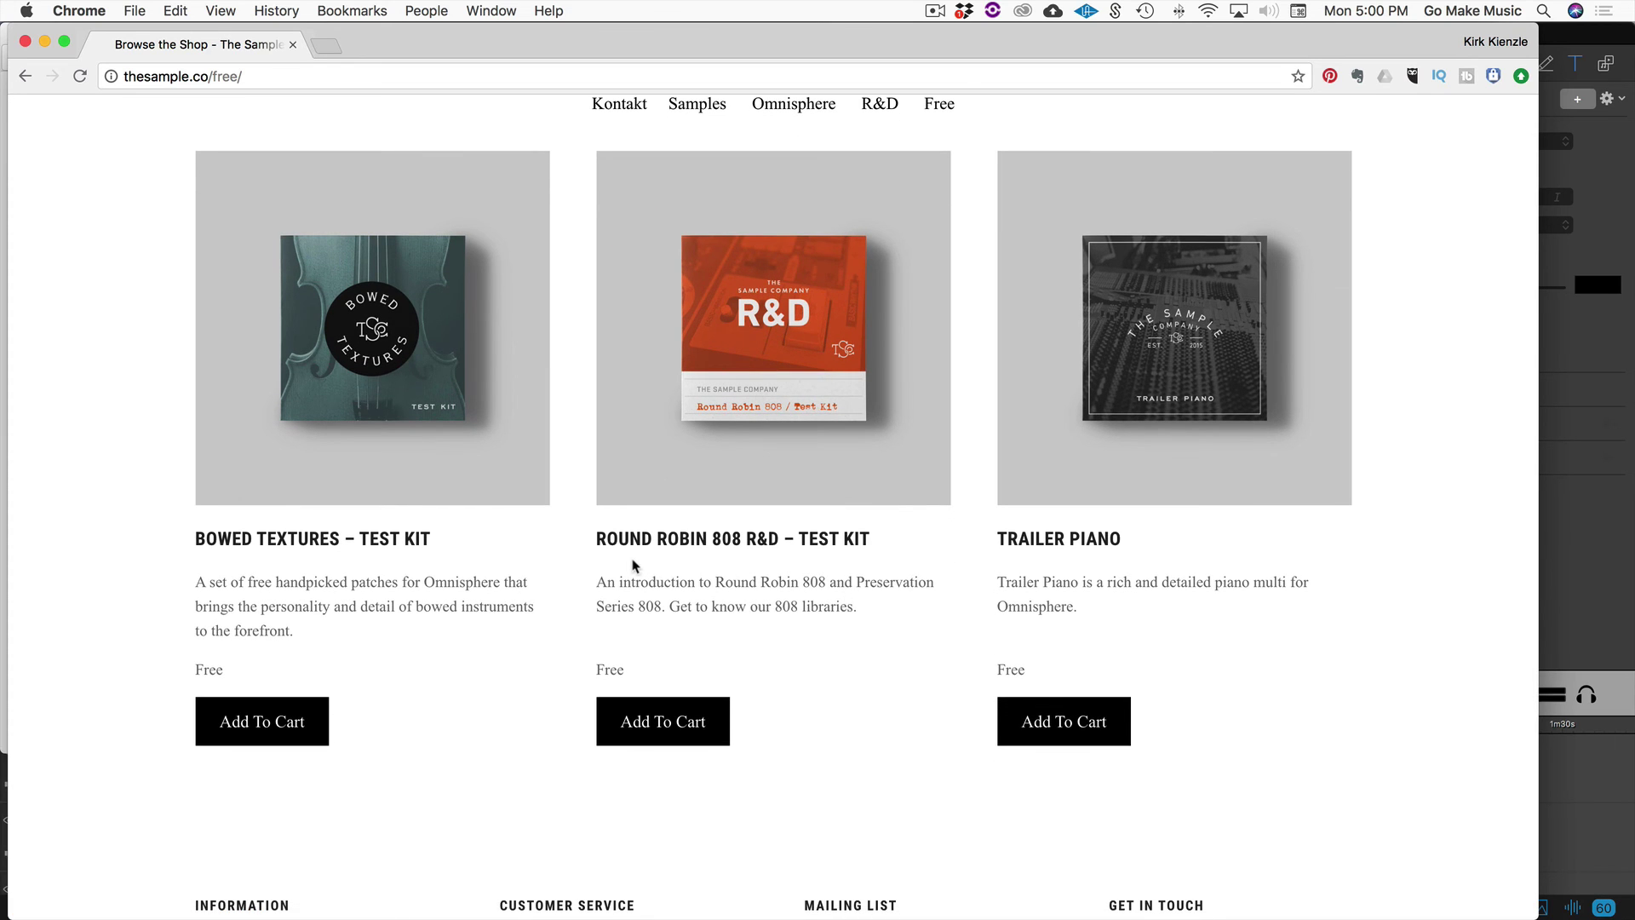